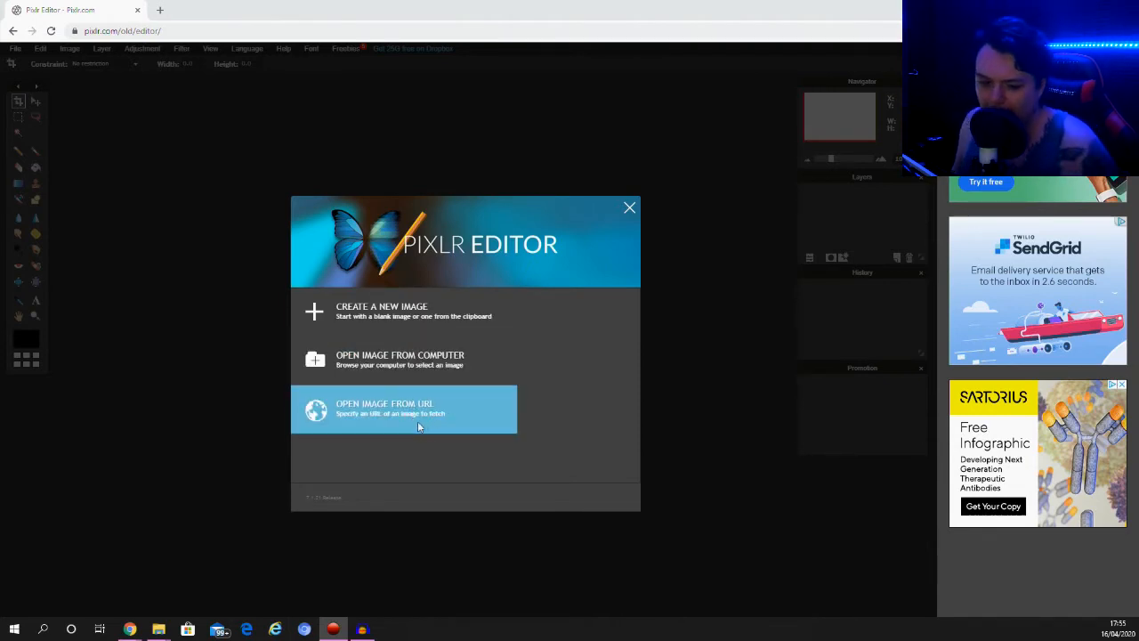
Create a new transparent image using the Movie 720p preset, 1280 by 720 pixels.
{"action": "left_click", "coordinate": [447, 328]}
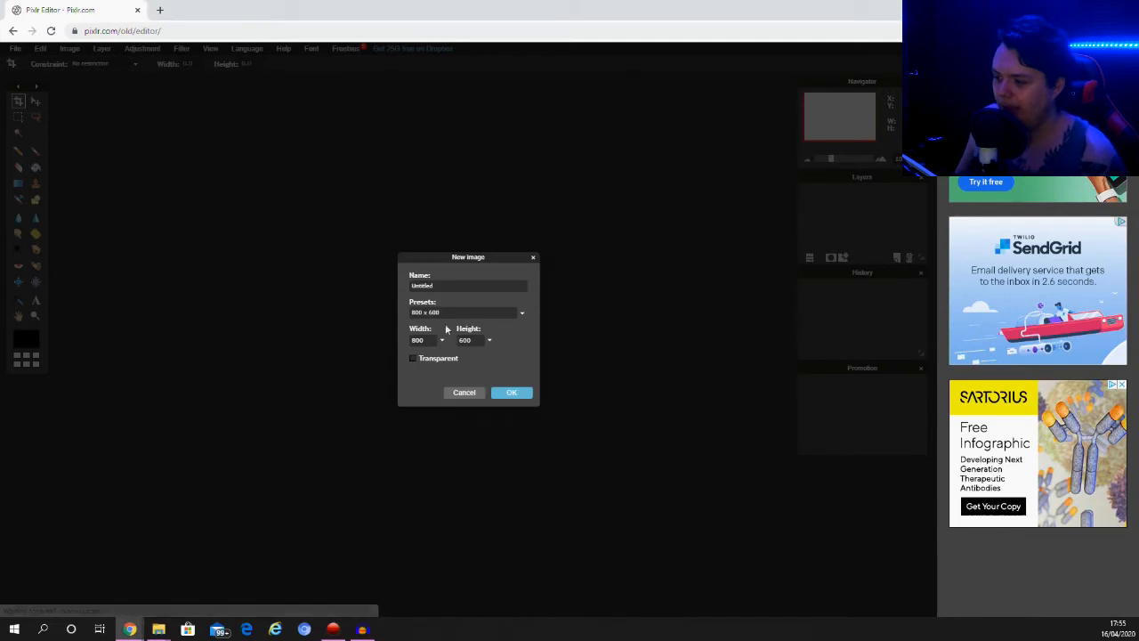
{"action": "left_click", "coordinate": [522, 314]}
{"action": "left_click_drag", "start_coordinate": [523, 360], "coordinate": [519, 402]}
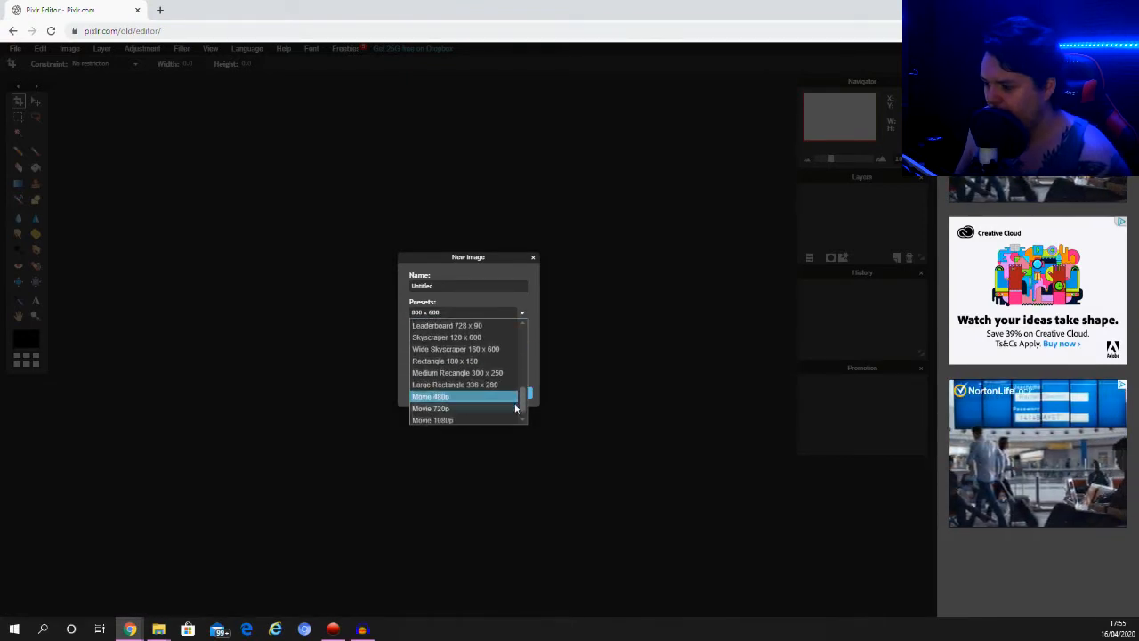
{"action": "left_click", "coordinate": [436, 406]}
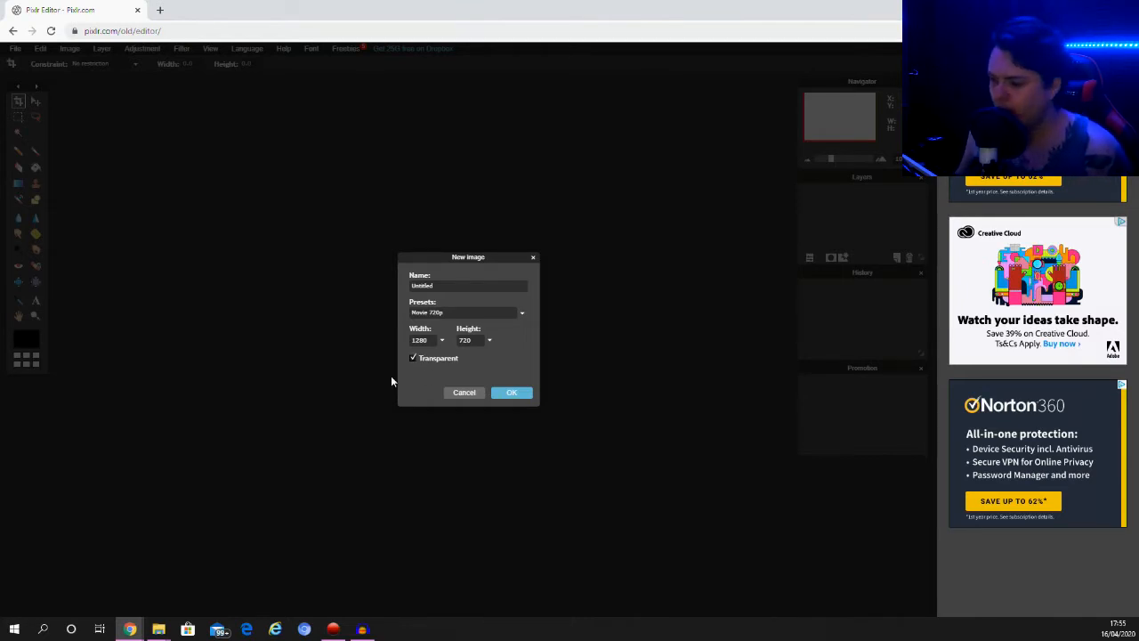
{"action": "left_click", "coordinate": [511, 393]}
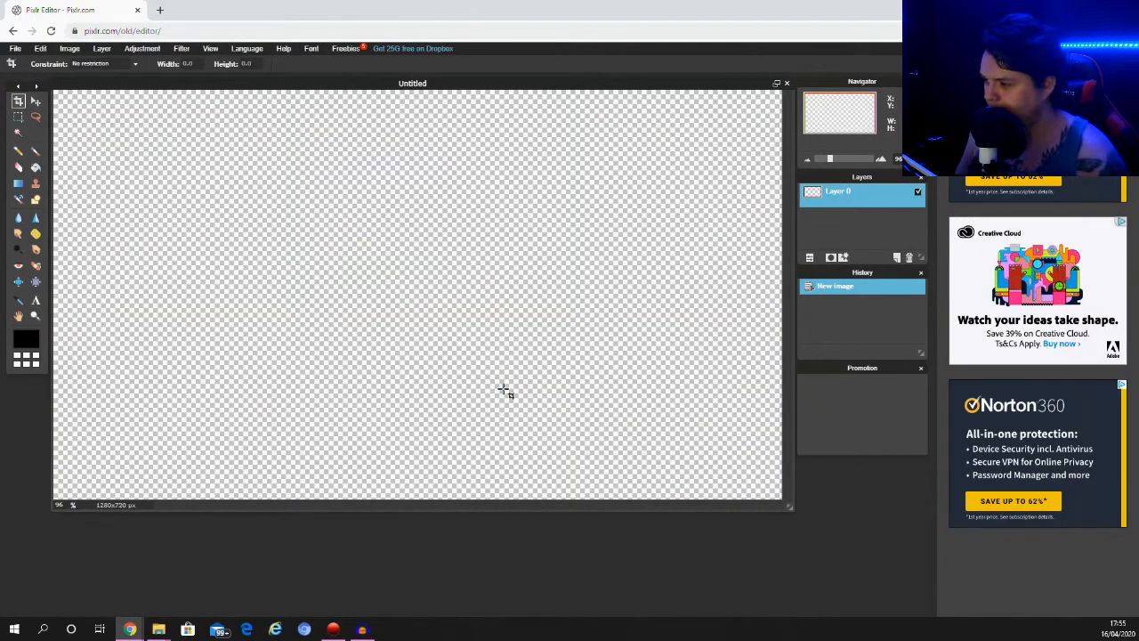
{"action": "scroll", "coordinate": [432, 325], "scroll_direction": "down", "scroll_amount": 1}
{"action": "scroll", "coordinate": [433, 325], "scroll_direction": "down", "scroll_amount": 2}
{"action": "scroll", "coordinate": [433, 325], "scroll_direction": "up", "scroll_amount": 2}
{"action": "scroll", "coordinate": [432, 325], "scroll_direction": "down", "scroll_amount": 3}
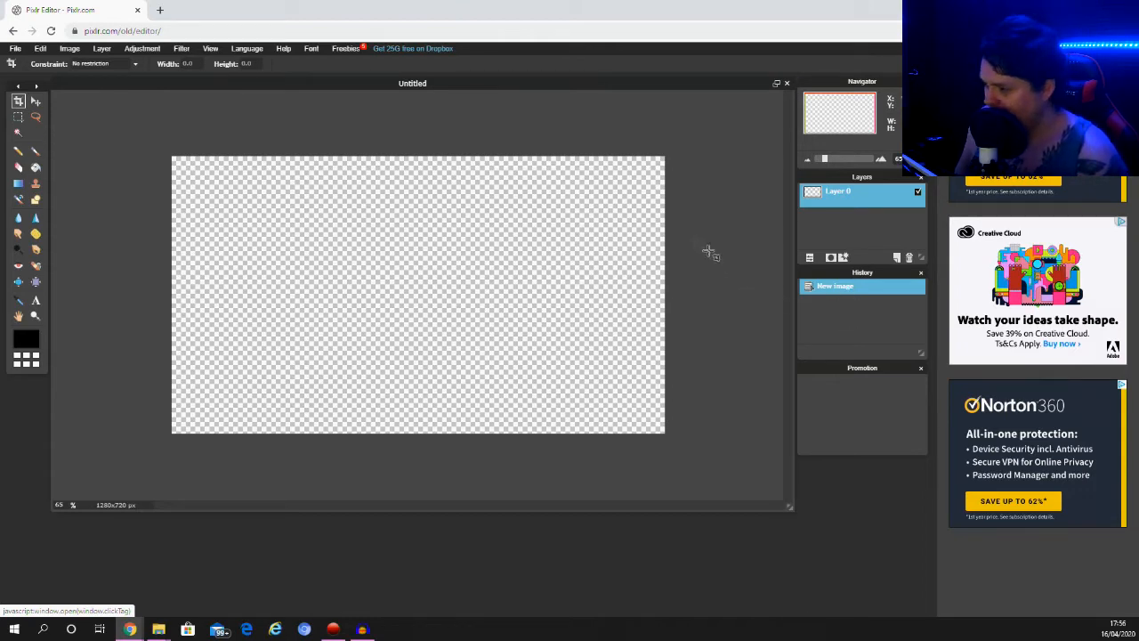
{"action": "scroll", "coordinate": [588, 224], "scroll_direction": "down", "scroll_amount": 1}
{"action": "scroll", "coordinate": [553, 221], "scroll_direction": "up", "scroll_amount": 2}
{"action": "scroll", "coordinate": [554, 221], "scroll_direction": "up", "scroll_amount": 1}
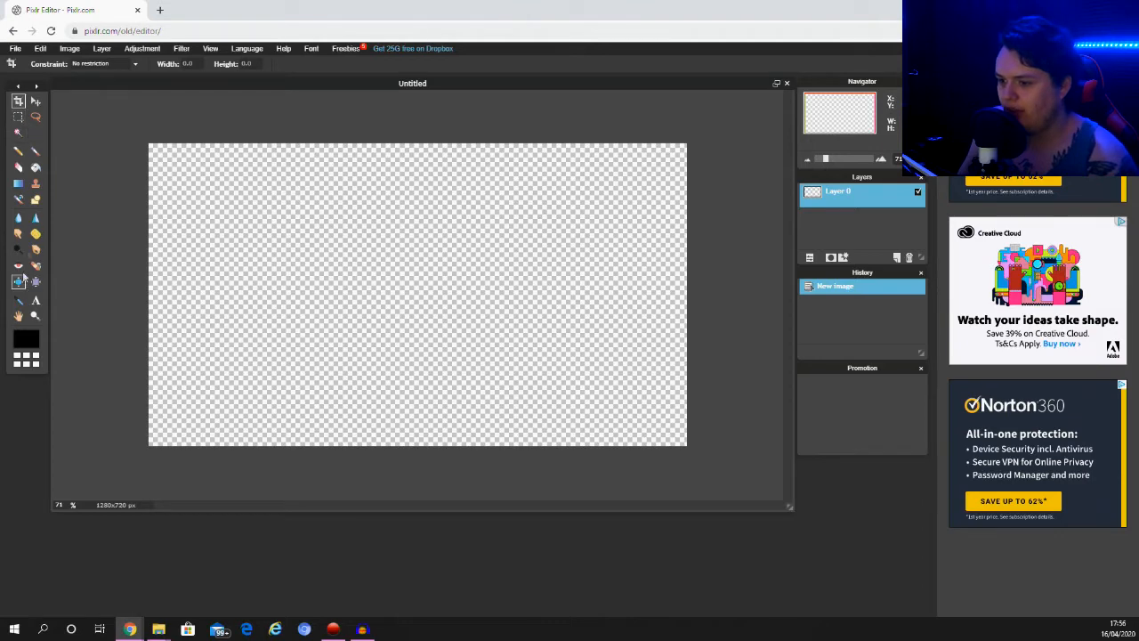
{"action": "scroll", "coordinate": [203, 246], "scroll_direction": "up", "scroll_amount": 2}
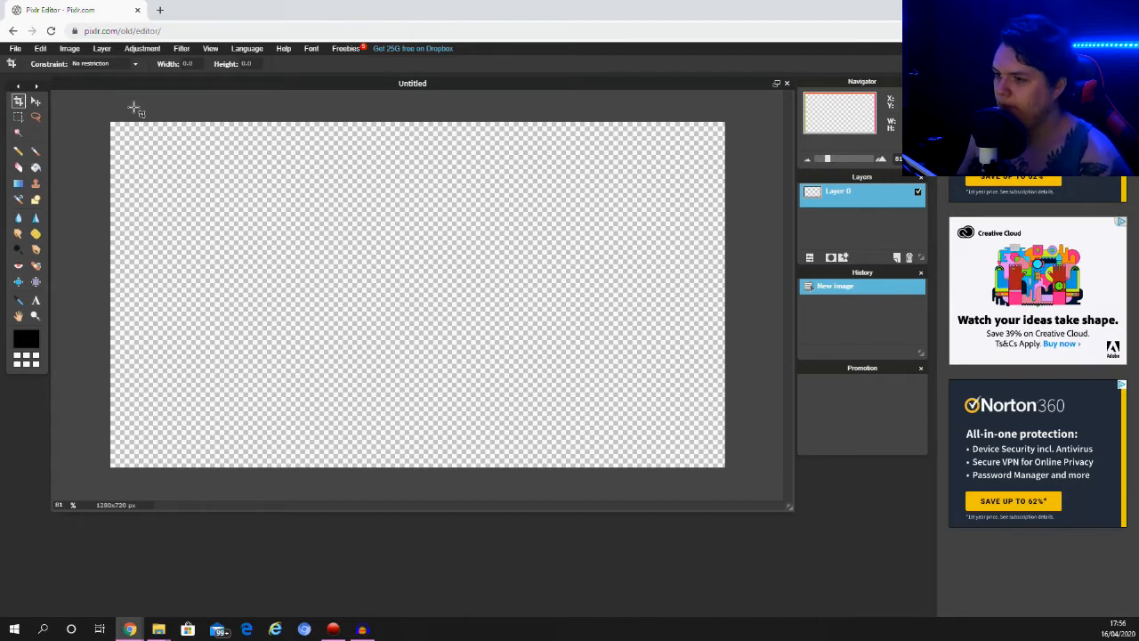
Add the Turffield_Stadium image from the Pictures folder as a new layer.
{"action": "left_click", "coordinate": [103, 49]}
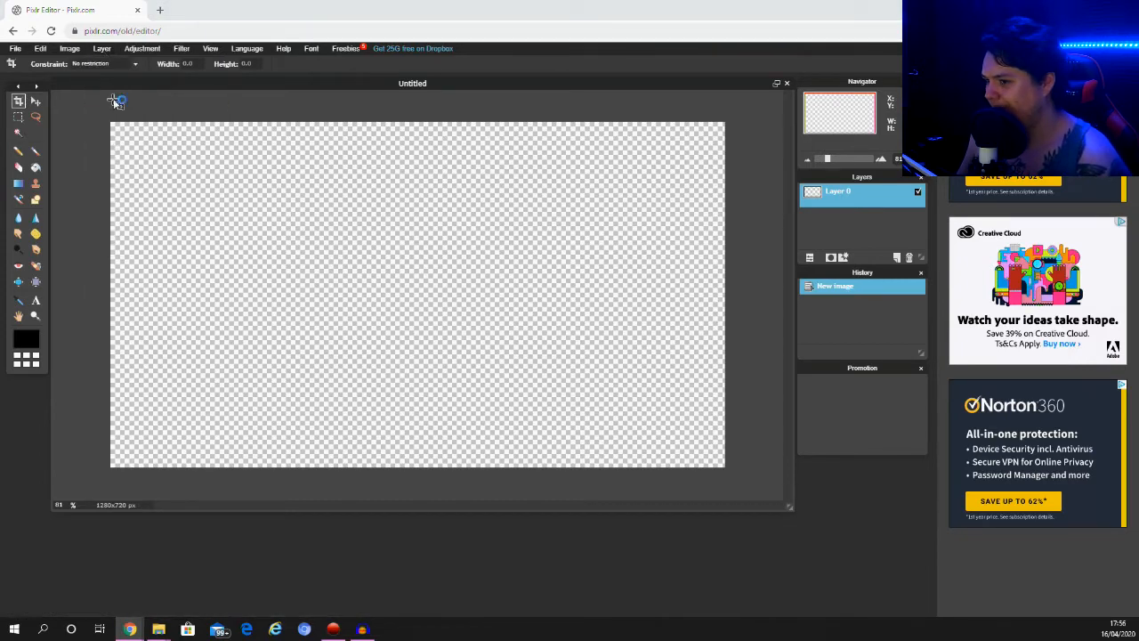
{"action": "key", "text": "ctrl+o"}
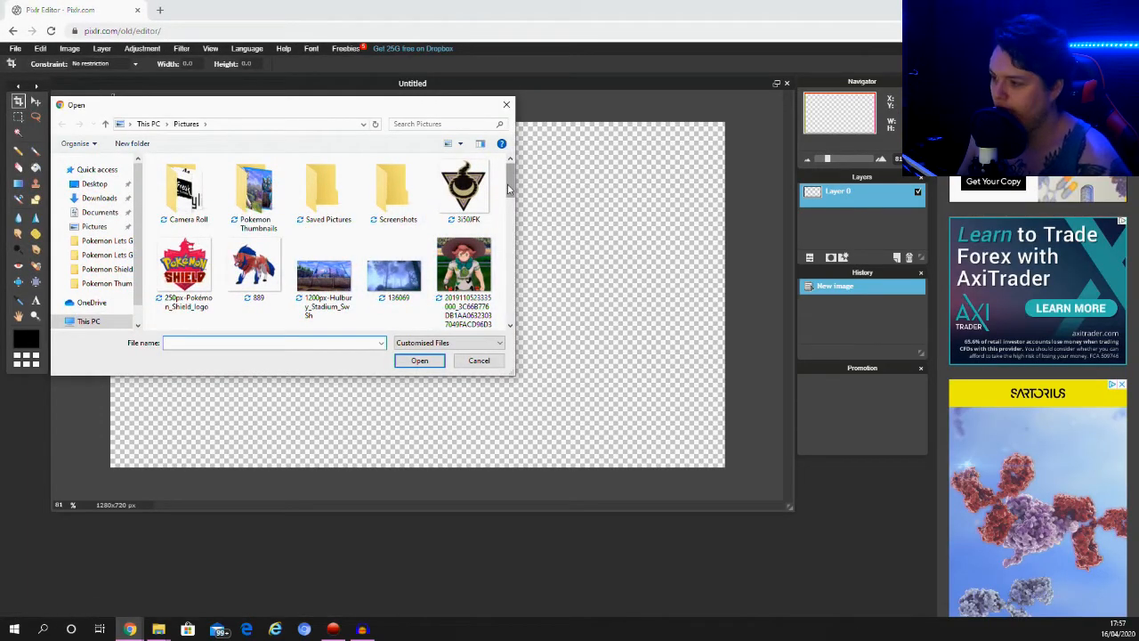
{"action": "left_click_drag", "start_coordinate": [508, 188], "coordinate": [506, 194]}
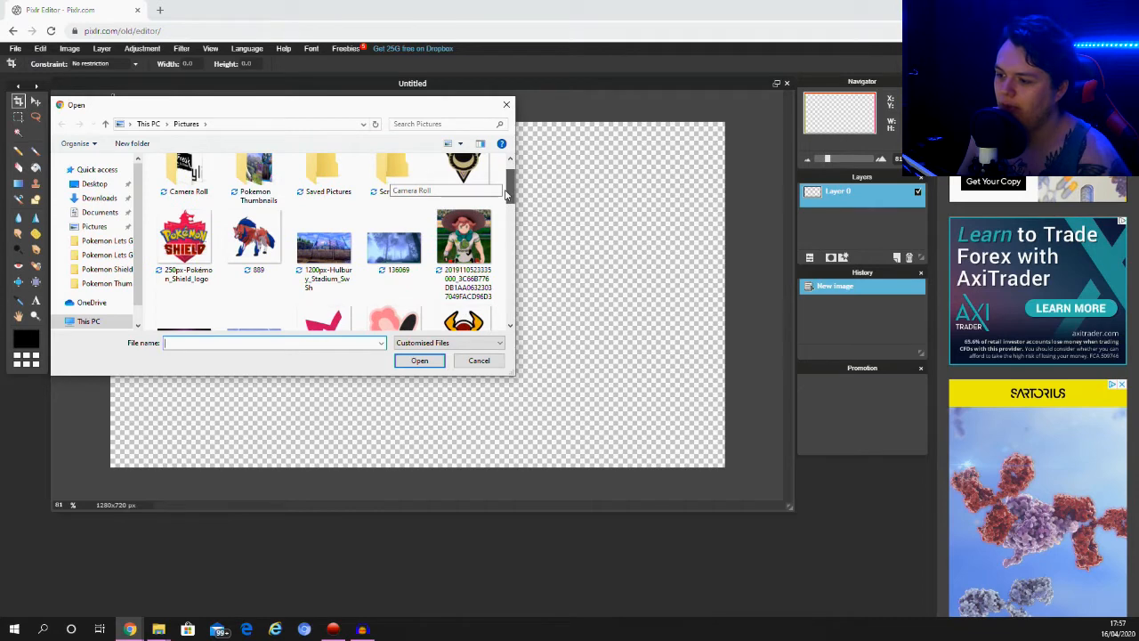
{"action": "left_click_drag", "start_coordinate": [507, 194], "coordinate": [495, 308]}
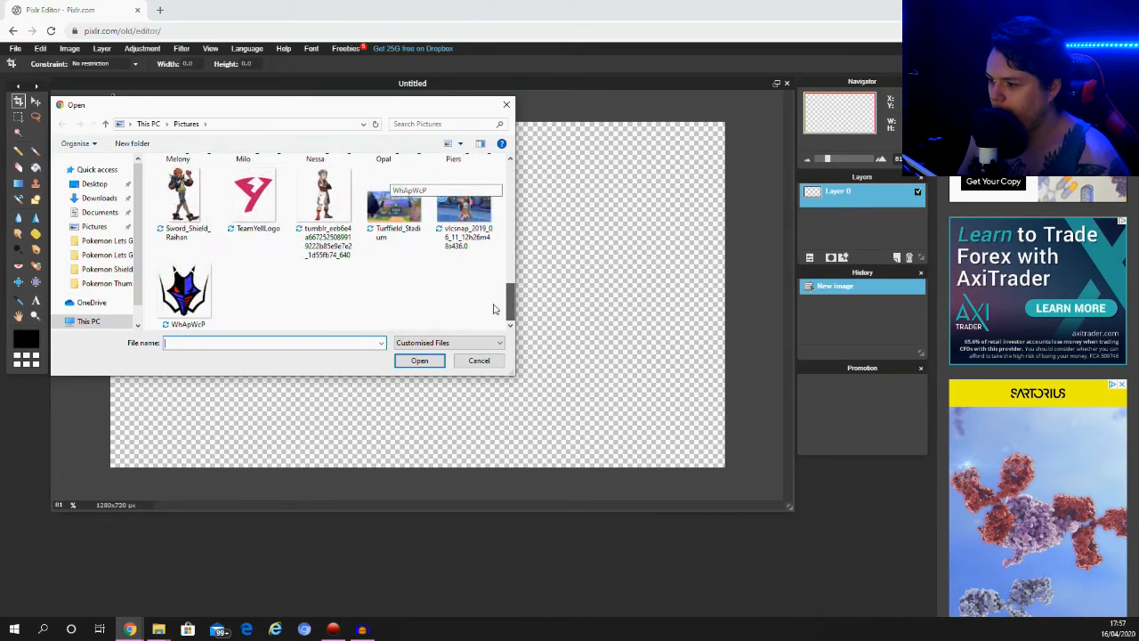
{"action": "left_click", "coordinate": [400, 218]}
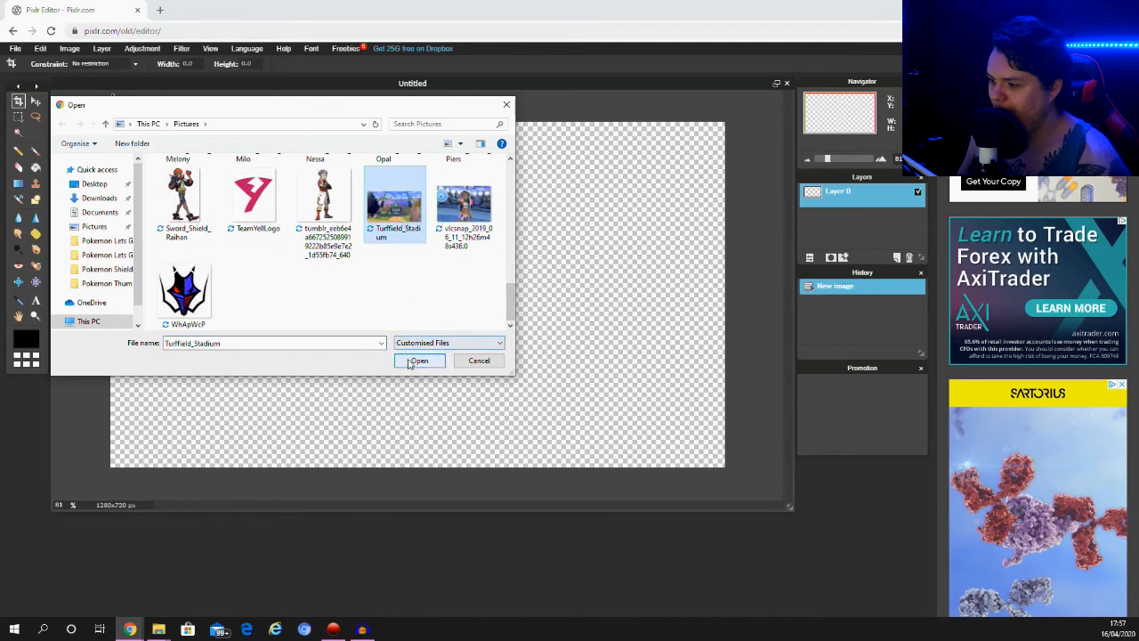
{"action": "left_click", "coordinate": [416, 360]}
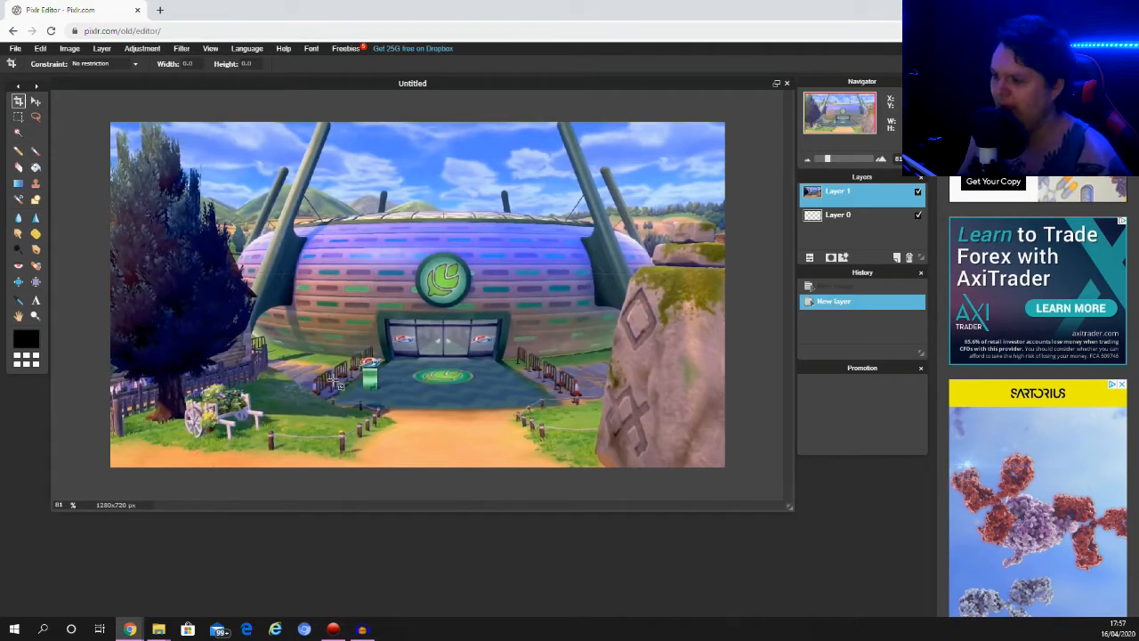
{"action": "left_click", "coordinate": [43, 51]}
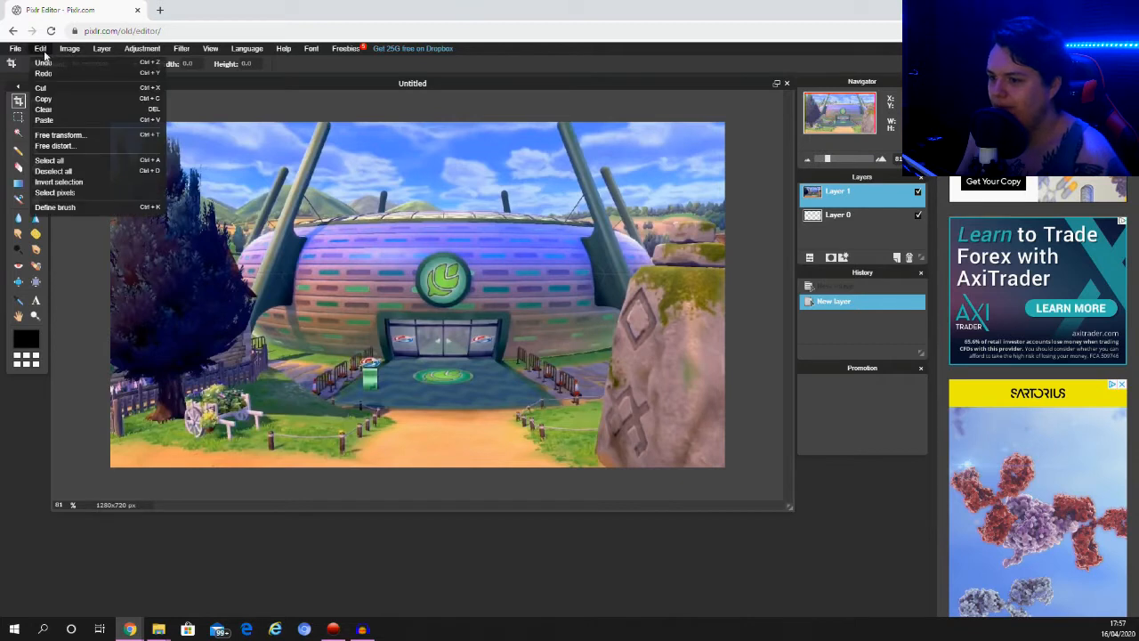
{"action": "left_click", "coordinate": [78, 135]}
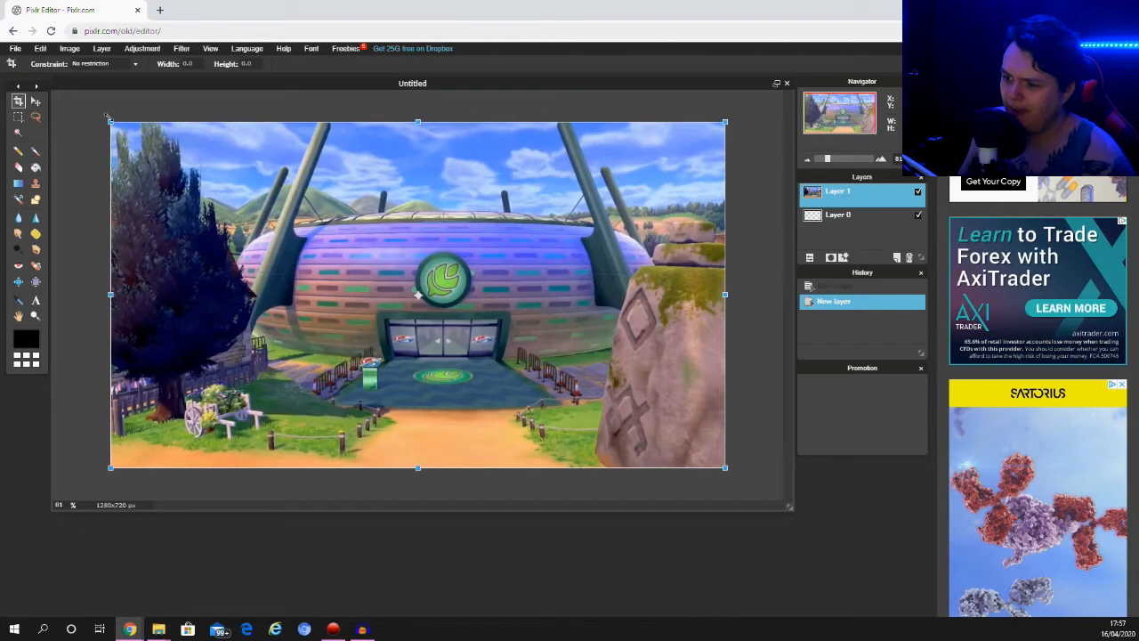
{"action": "left_click_drag", "start_coordinate": [108, 119], "coordinate": [129, 134]}
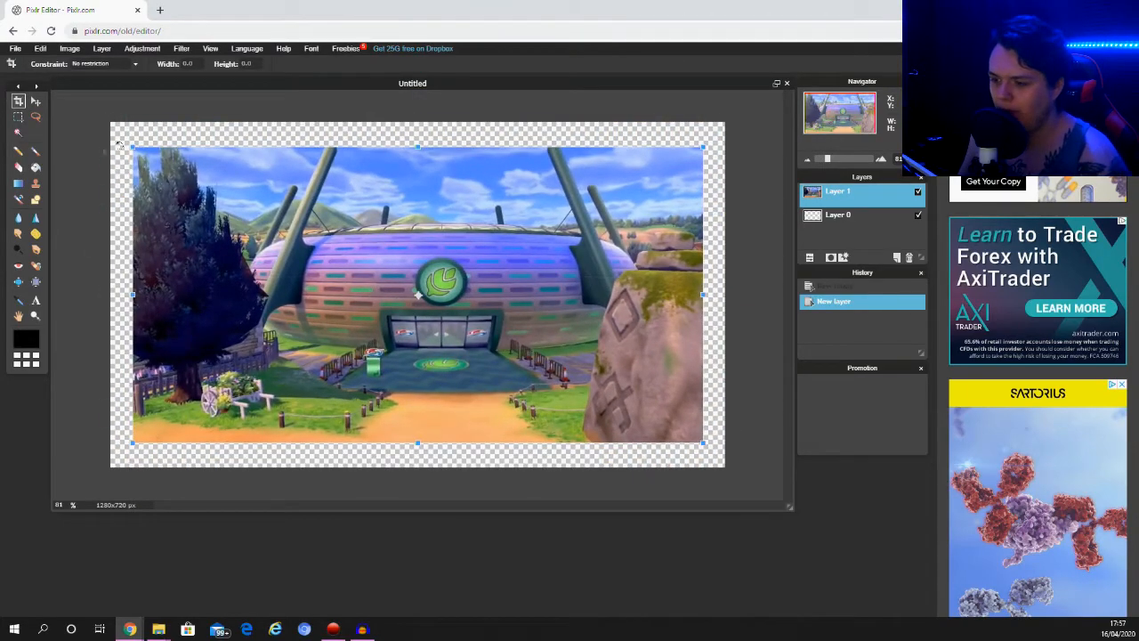
{"action": "mouse_move", "coordinate": [132, 294]}
{"action": "left_mouse_down"}
{"action": "mouse_move", "coordinate": [343, 298]}
{"action": "mouse_move", "coordinate": [109, 307]}
{"action": "mouse_move", "coordinate": [414, 317]}
{"action": "mouse_move", "coordinate": [700, 305]}
{"action": "mouse_move", "coordinate": [110, 298]}
{"action": "mouse_move", "coordinate": [131, 307]}
{"action": "left_mouse_up"}
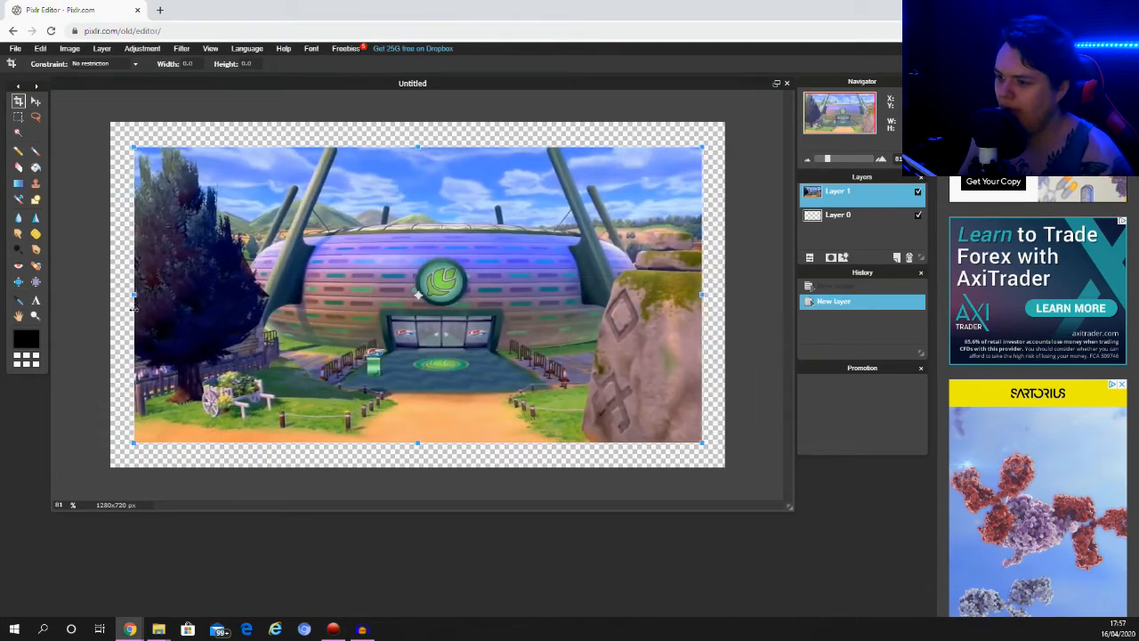
{"action": "left_click", "coordinate": [107, 226]}
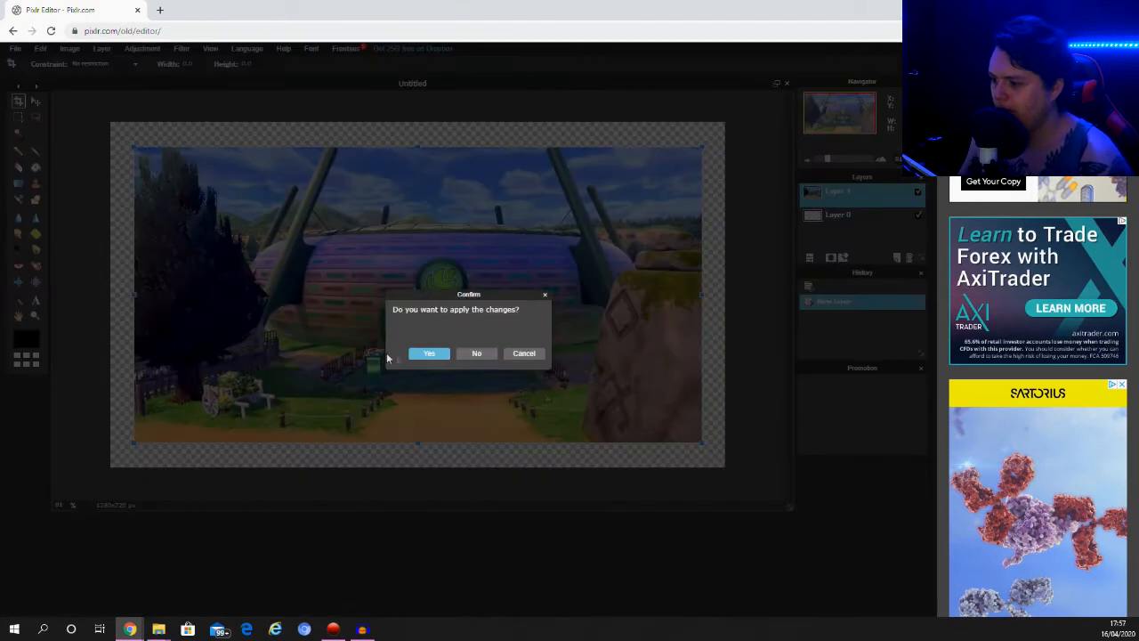
{"action": "left_click", "coordinate": [479, 353]}
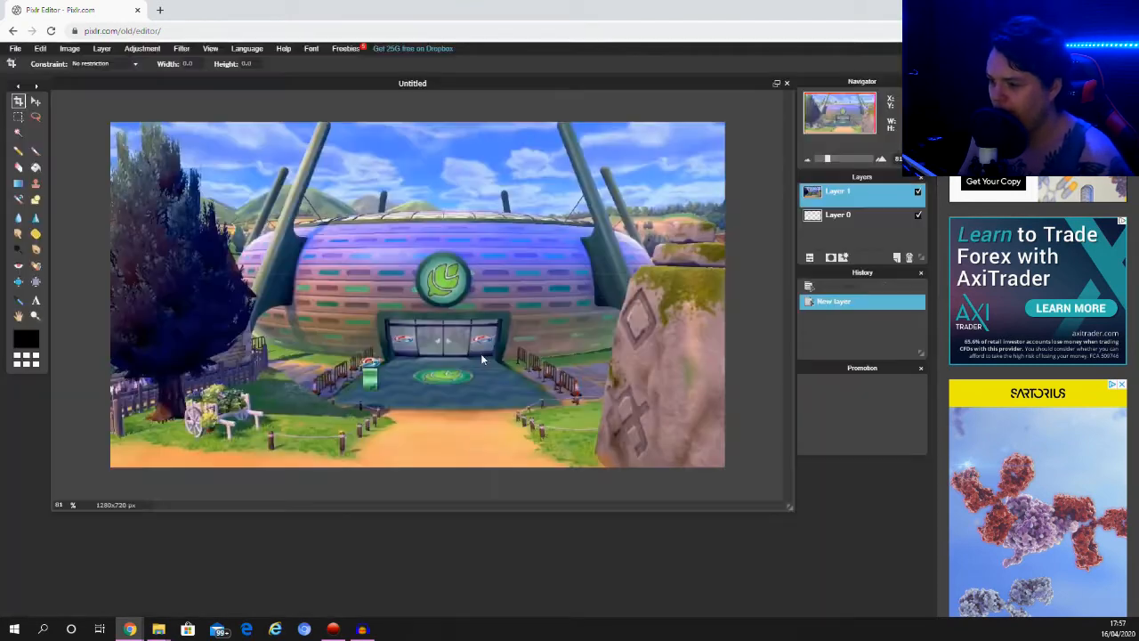
Free transform the stadium layer so it extends slightly beyond the canvas edges, and apply the change.
{"action": "left_click", "coordinate": [45, 49]}
{"action": "left_click", "coordinate": [68, 136]}
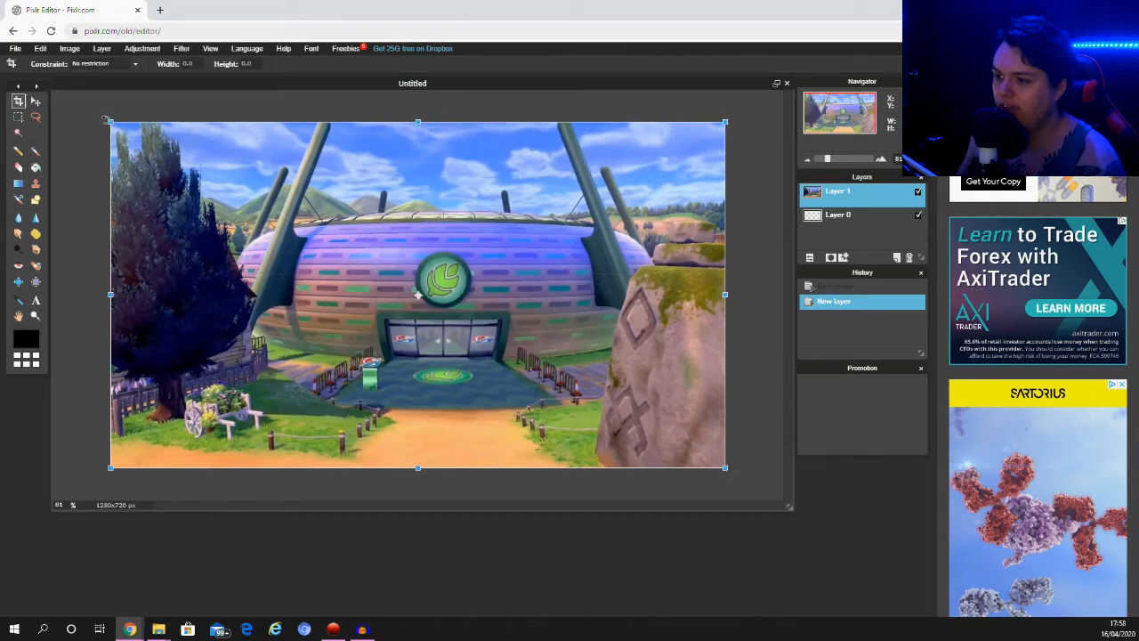
{"action": "left_click_drag", "start_coordinate": [110, 123], "coordinate": [105, 87]}
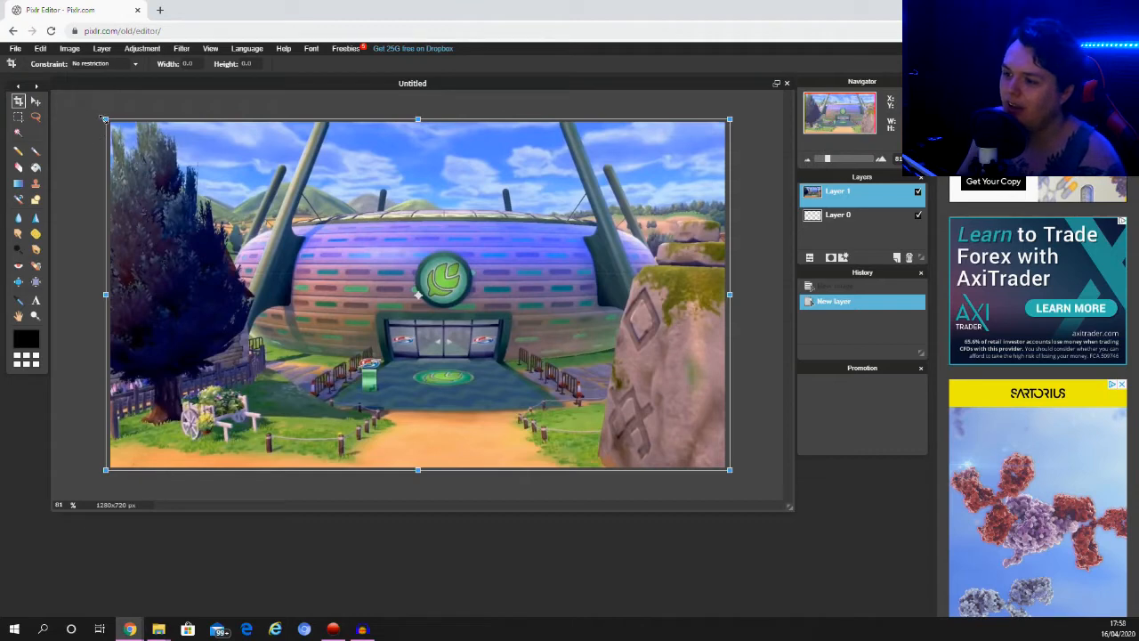
{"action": "left_click_drag", "start_coordinate": [105, 119], "coordinate": [108, 121]}
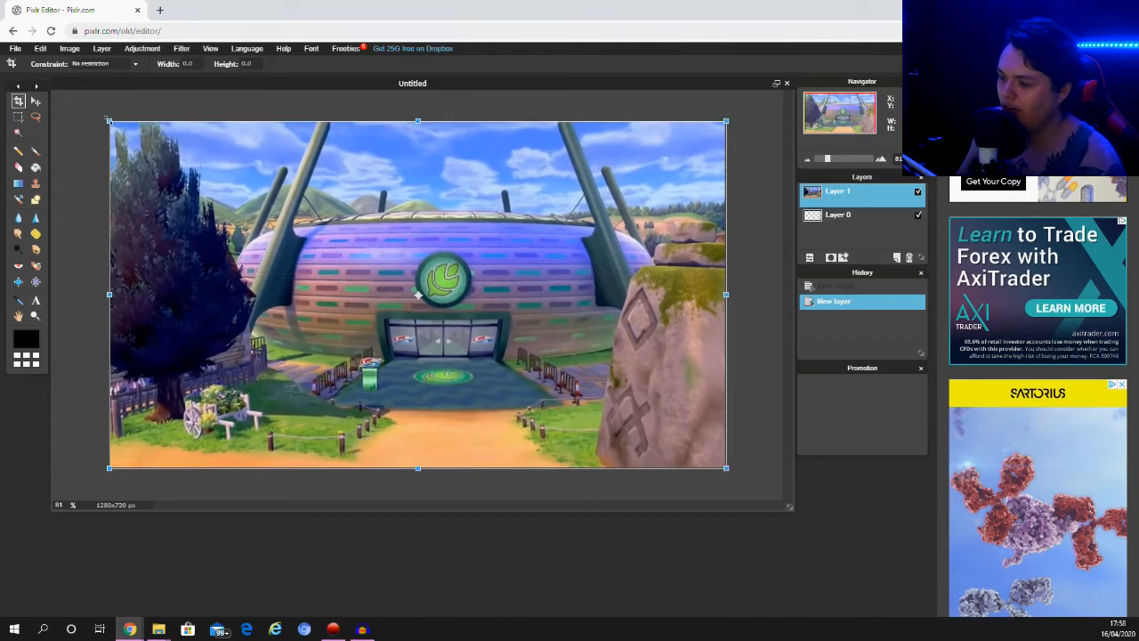
{"action": "left_click", "coordinate": [69, 235]}
{"action": "left_click", "coordinate": [431, 354]}
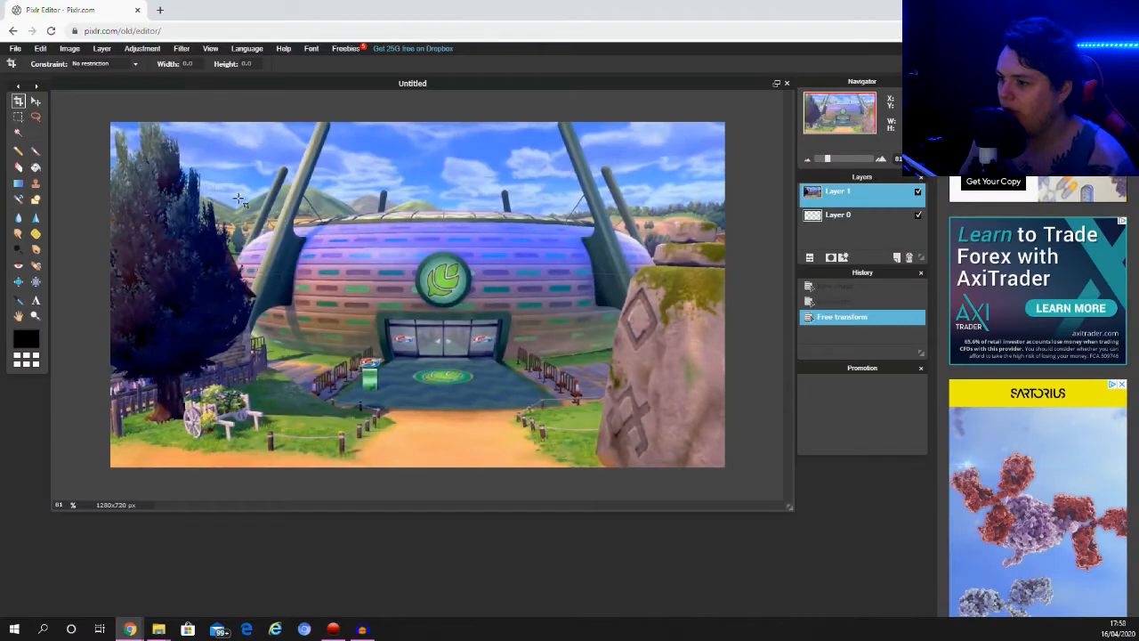
Apply a Gaussian blur with an amount of 50 to the stadium layer.
{"action": "left_click", "coordinate": [182, 48]}
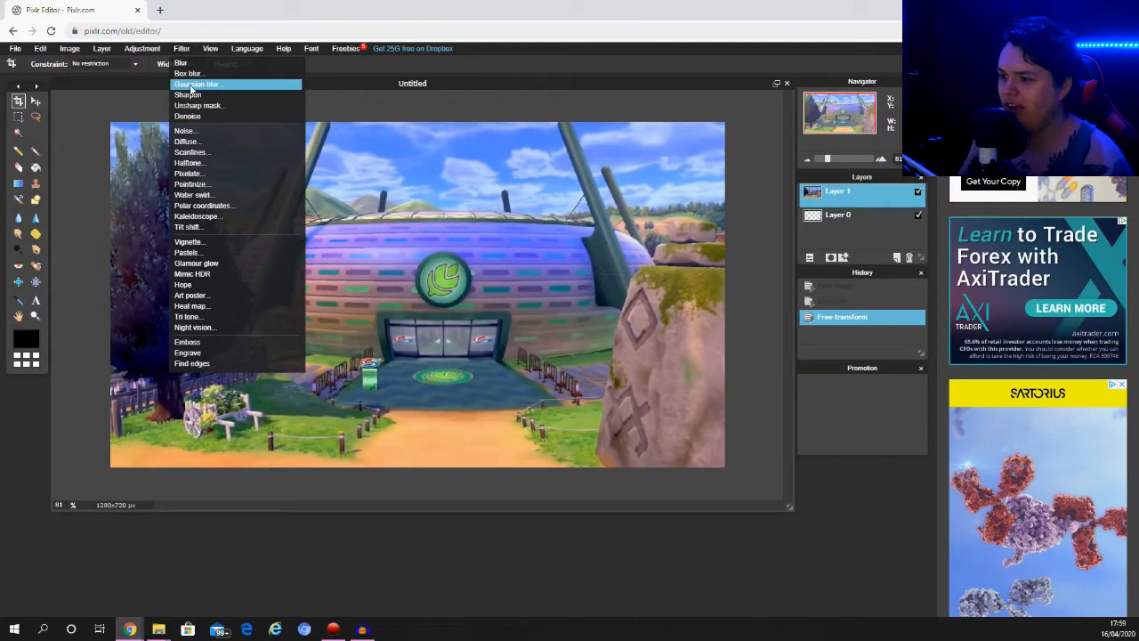
{"action": "left_click", "coordinate": [190, 86]}
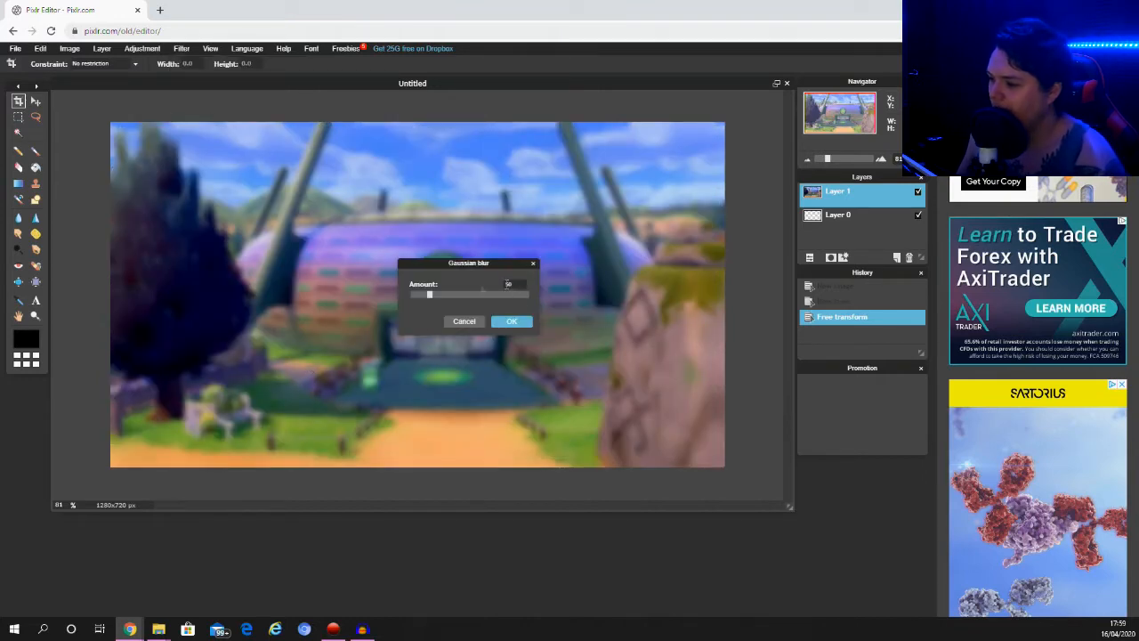
{"action": "mouse_move", "coordinate": [436, 301]}
{"action": "left_mouse_down"}
{"action": "mouse_move", "coordinate": [511, 301]}
{"action": "mouse_move", "coordinate": [421, 296]}
{"action": "left_mouse_up"}
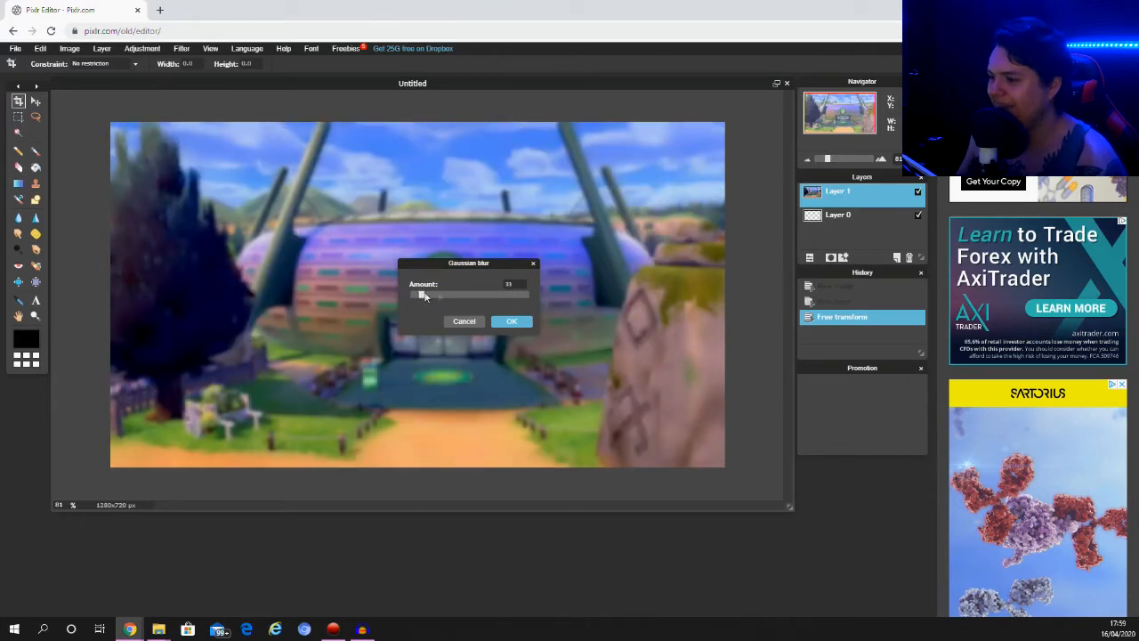
{"action": "key", "text": "BackSpace"}
{"action": "key", "text": "BackSpace"}
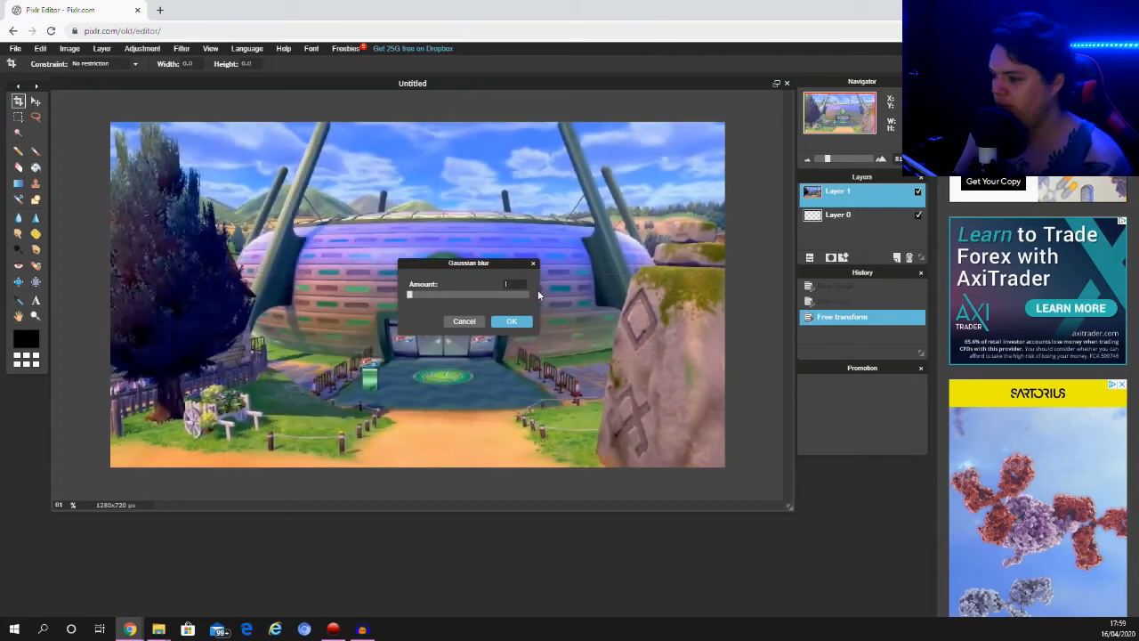
{"action": "type", "text": "50"}
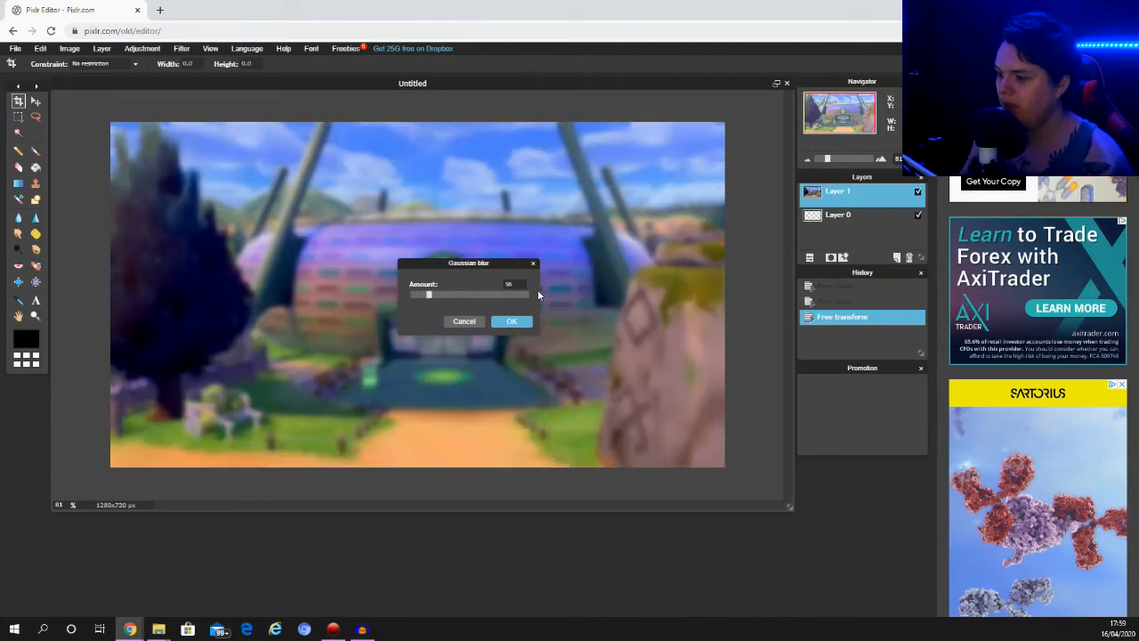
{"action": "left_click", "coordinate": [512, 320]}
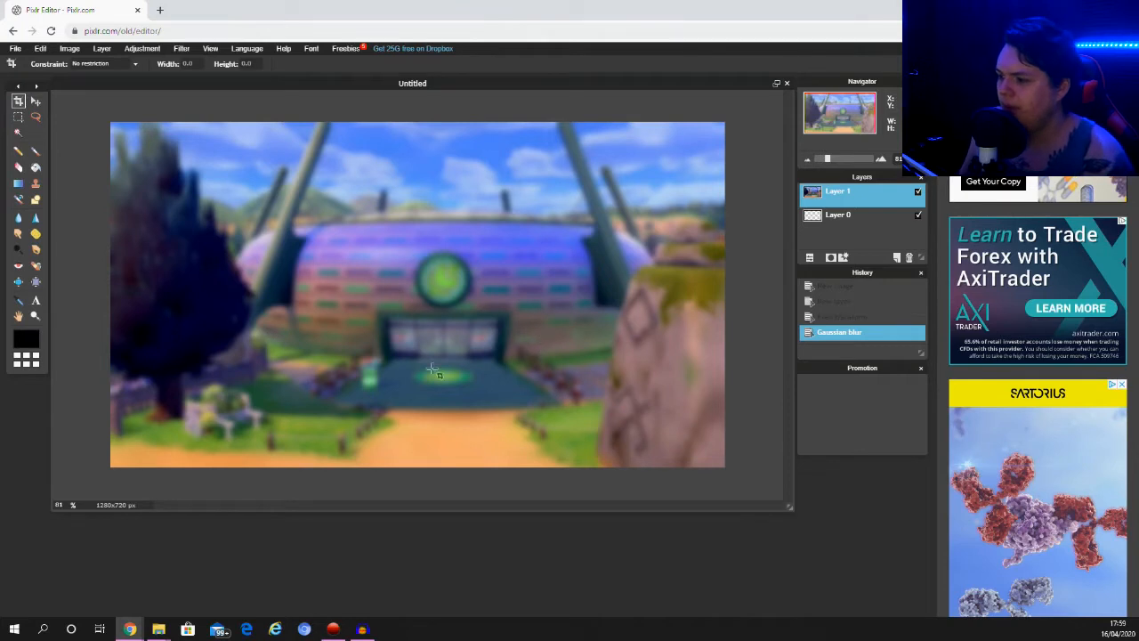
{"action": "scroll", "coordinate": [443, 322], "scroll_direction": "down", "scroll_amount": 3}
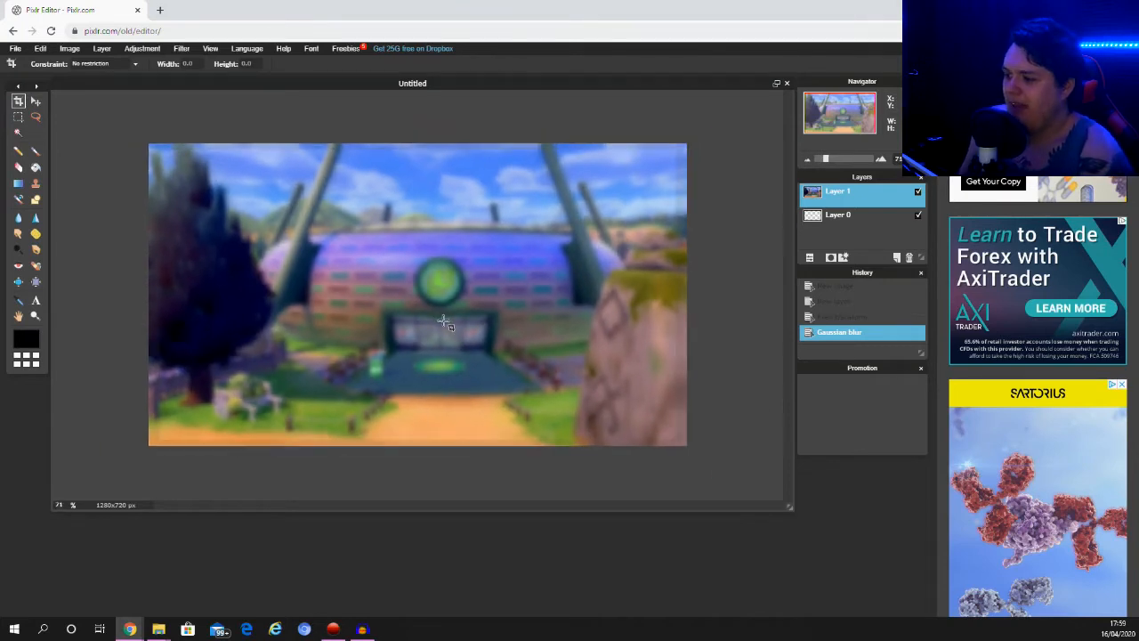
{"action": "scroll", "coordinate": [436, 312], "scroll_direction": "up", "scroll_amount": 3}
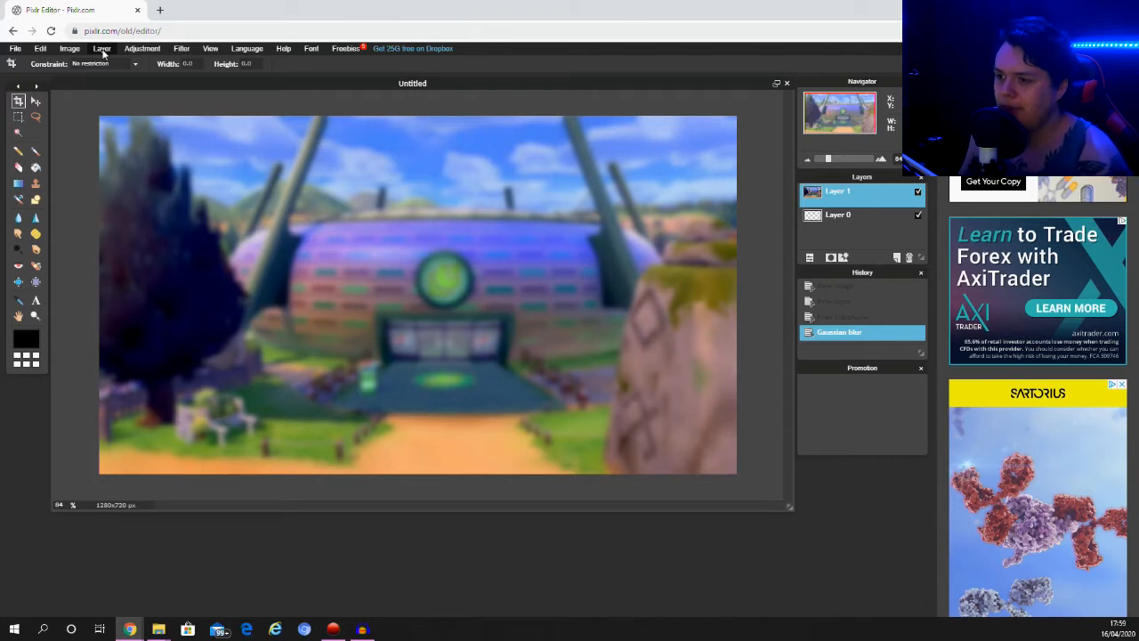
{"action": "left_click", "coordinate": [102, 50]}
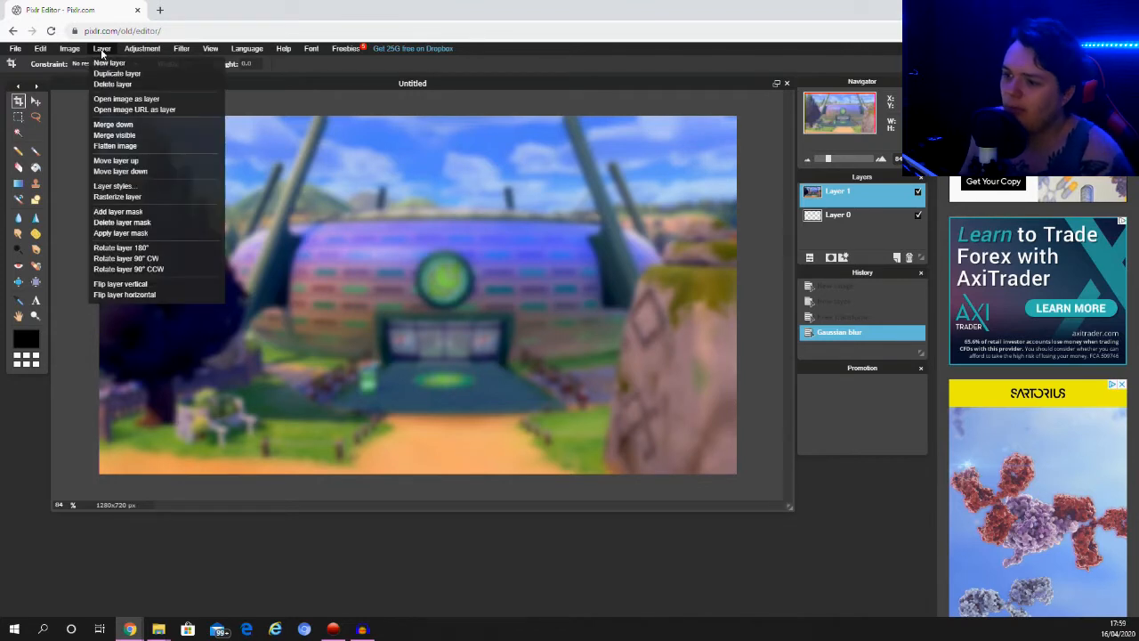
{"action": "left_click", "coordinate": [120, 99]}
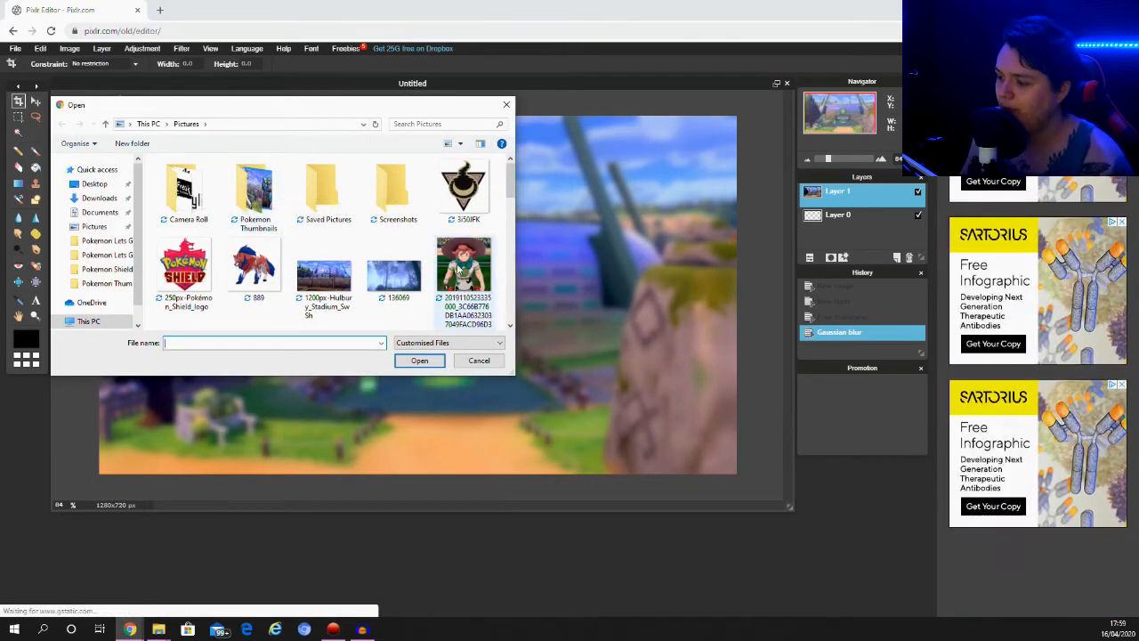
{"action": "left_click", "coordinate": [461, 283]}
{"action": "left_click", "coordinate": [419, 360]}
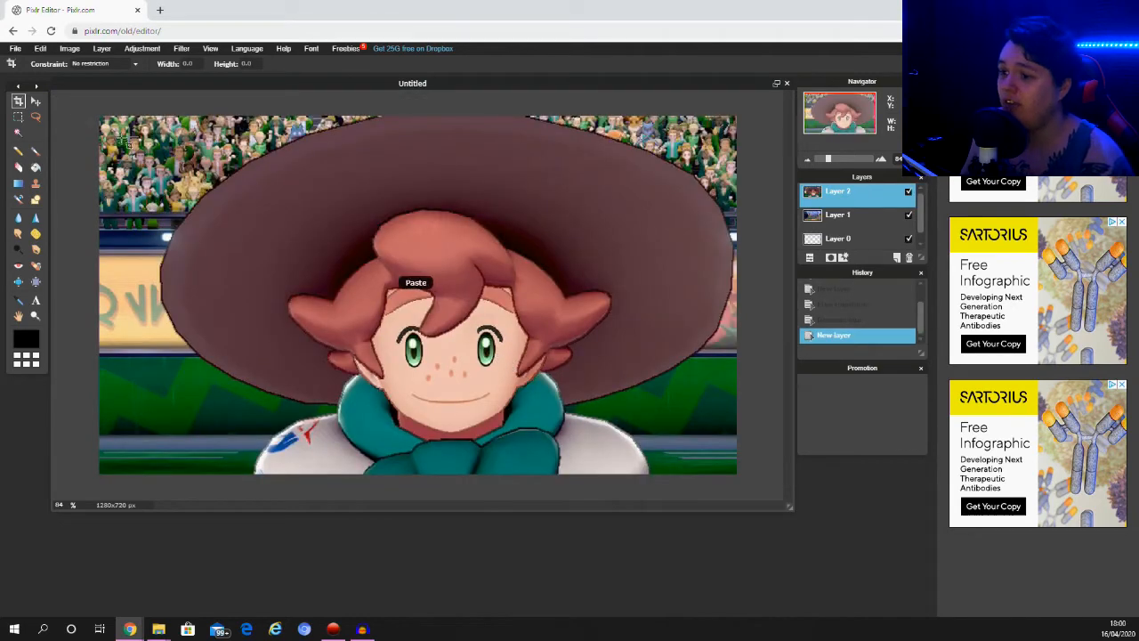
Free transform the character layer so it shrinks to almost the canvas height, centre it over the stadium, and apply the change.
{"action": "left_click", "coordinate": [41, 49]}
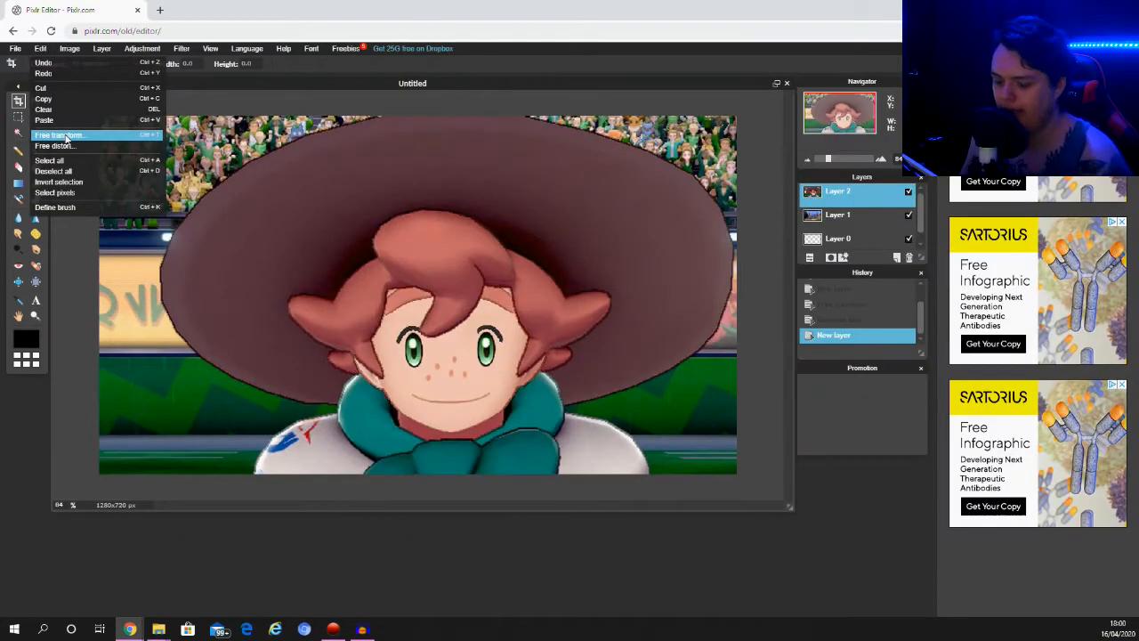
{"action": "left_click", "coordinate": [72, 132]}
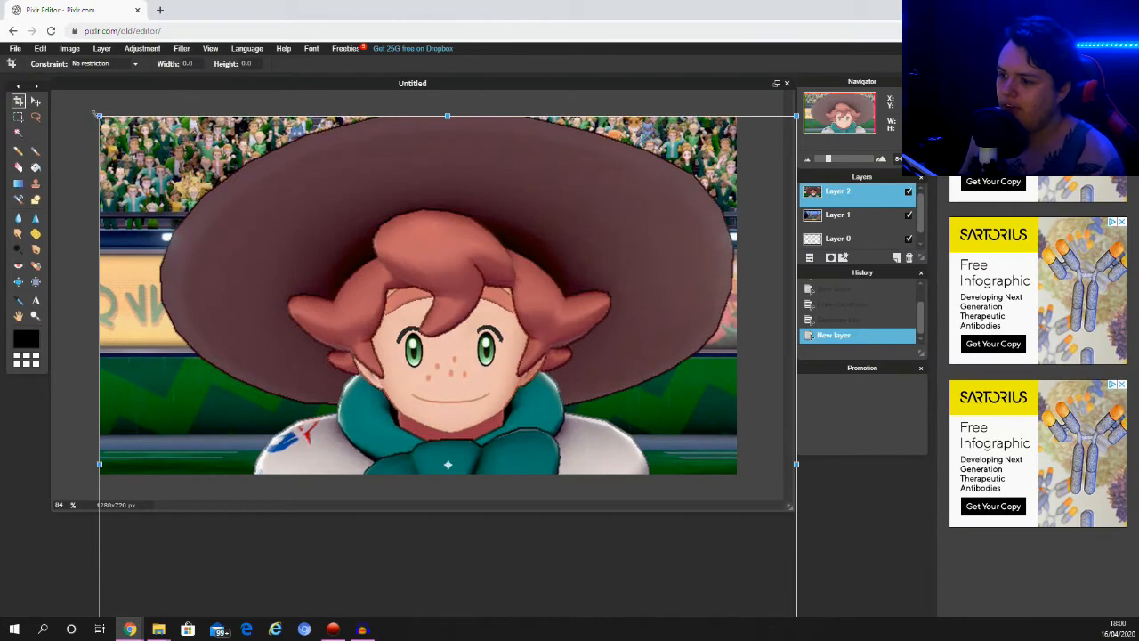
{"action": "left_click_drag", "start_coordinate": [96, 114], "coordinate": [357, 375]}
{"action": "left_click_drag", "start_coordinate": [436, 452], "coordinate": [429, 290]}
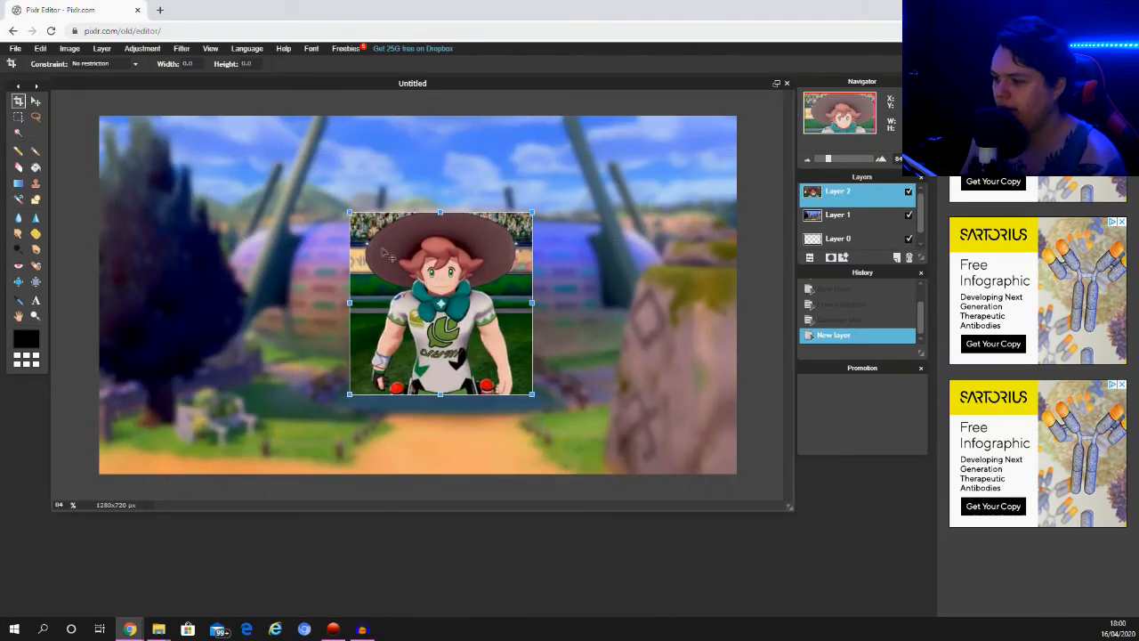
{"action": "left_click_drag", "start_coordinate": [349, 211], "coordinate": [252, 122]}
{"action": "mouse_move", "coordinate": [269, 129]}
{"action": "left_mouse_down"}
{"action": "mouse_move", "coordinate": [275, 139]}
{"action": "mouse_move", "coordinate": [259, 114]}
{"action": "mouse_move", "coordinate": [270, 133]}
{"action": "left_mouse_up"}
{"action": "left_click_drag", "start_coordinate": [366, 188], "coordinate": [364, 176]}
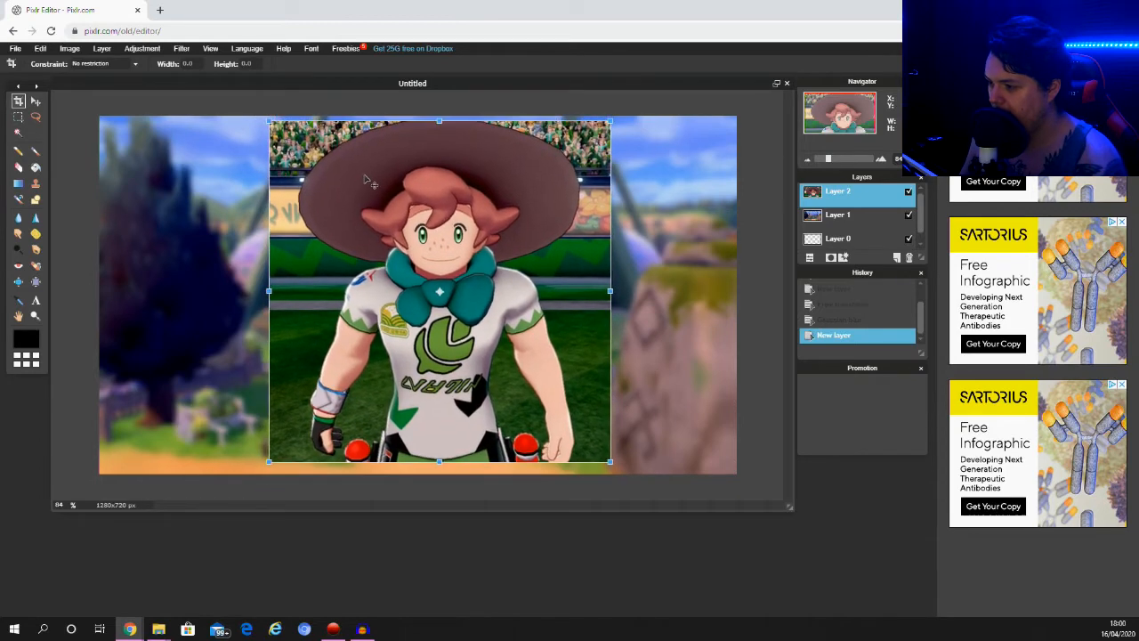
{"action": "left_click", "coordinate": [80, 269]}
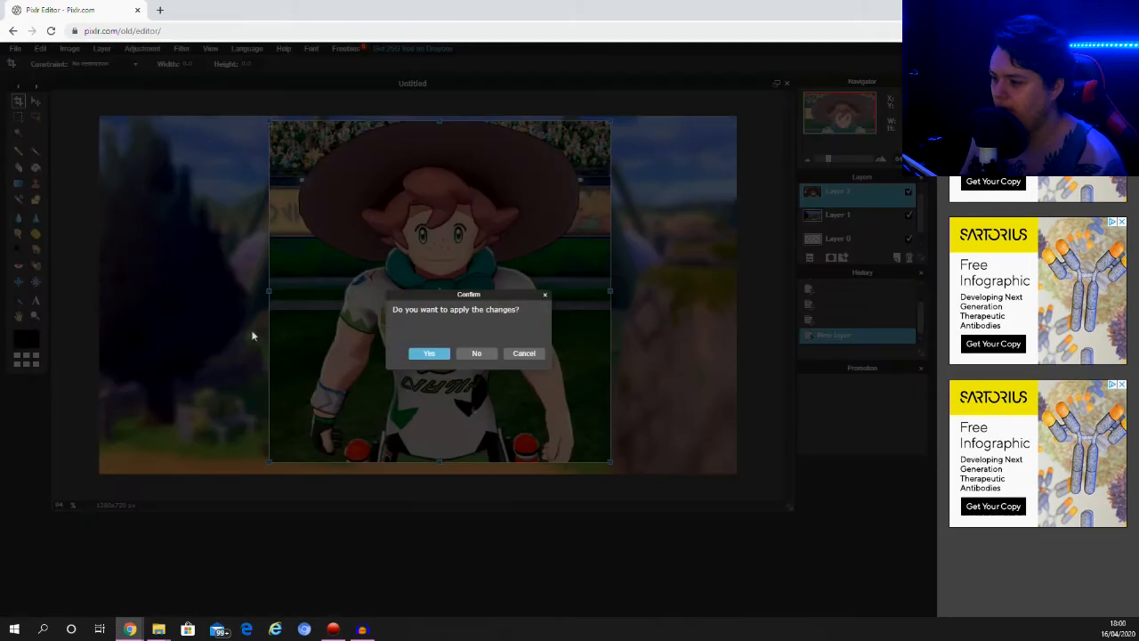
{"action": "left_click", "coordinate": [429, 354]}
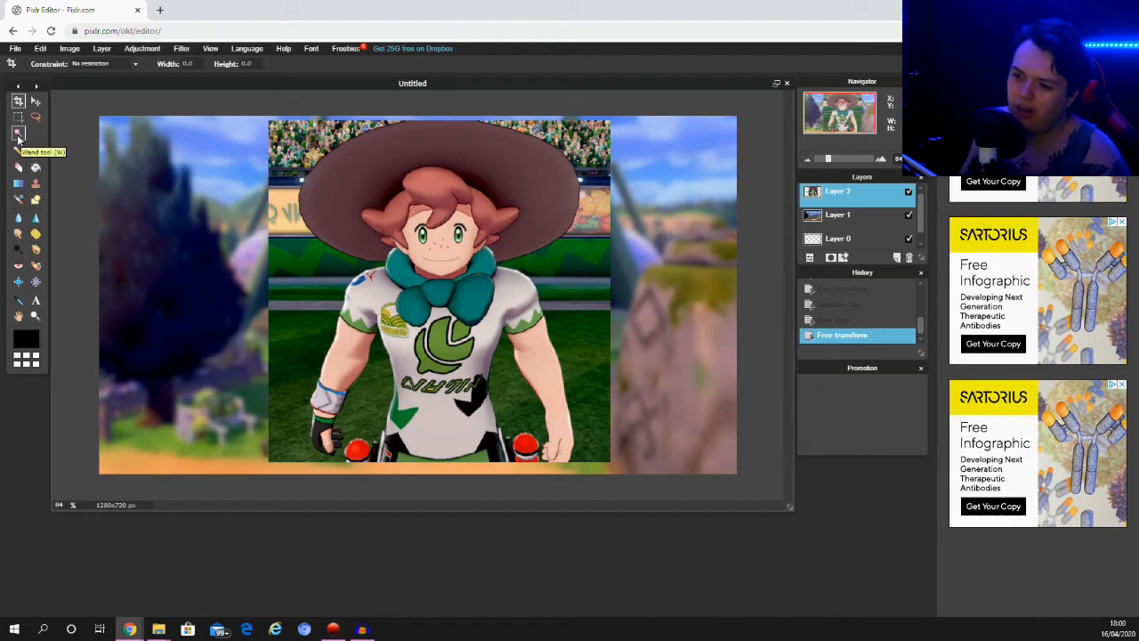
Select the character with the Lasso tool, tracing a loose outline around the hat, arms and body.
{"action": "left_click", "coordinate": [17, 133]}
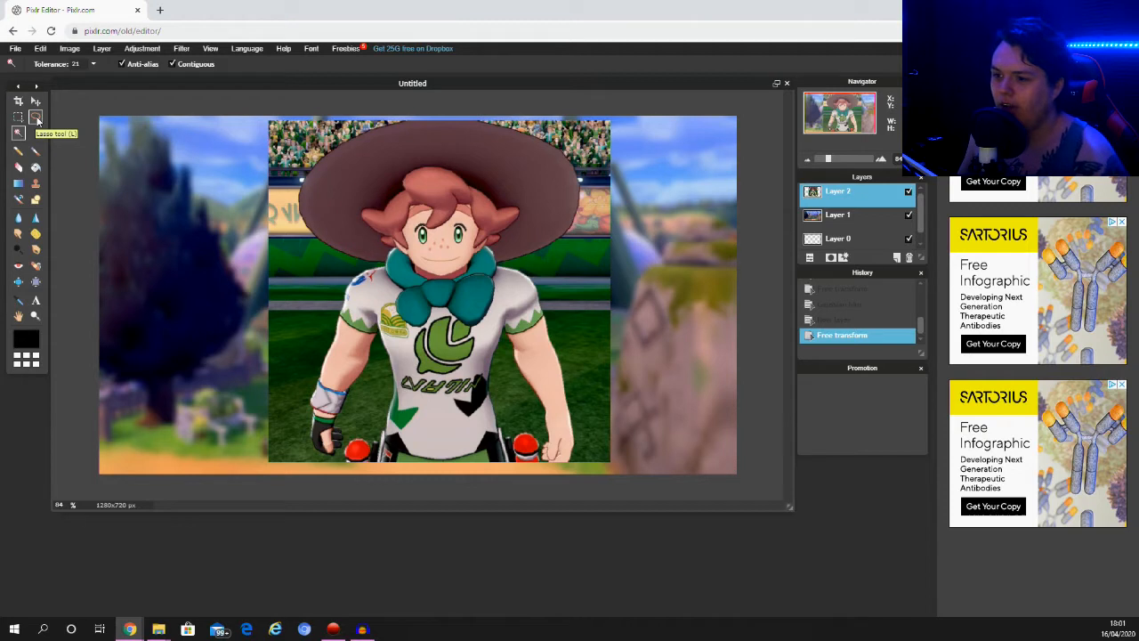
{"action": "left_click", "coordinate": [35, 119]}
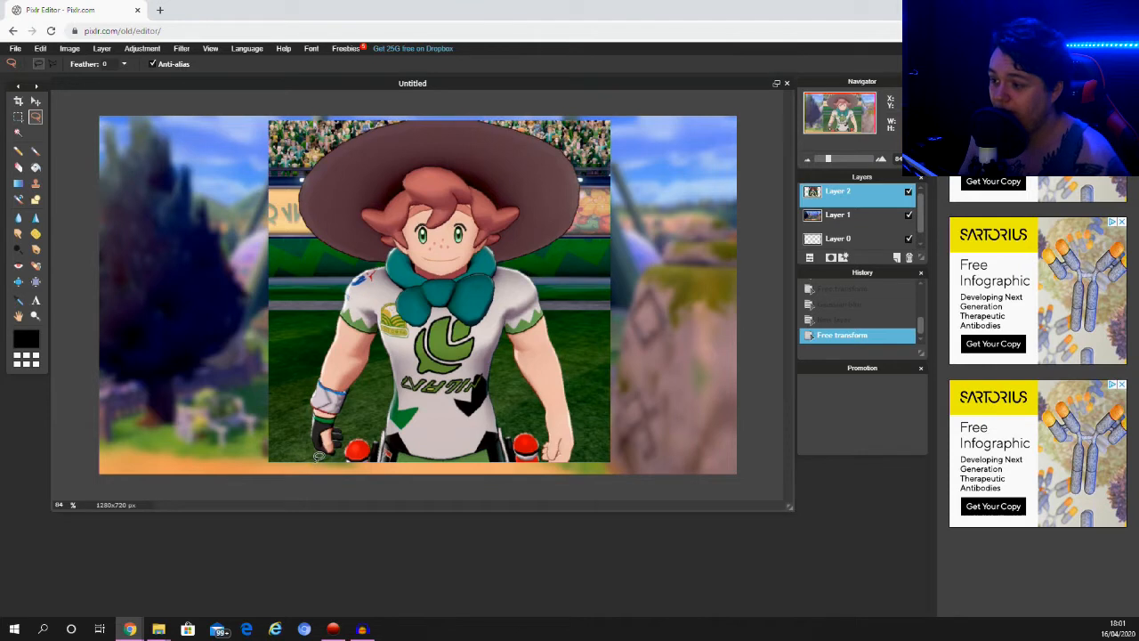
{"action": "mouse_move", "coordinate": [318, 454]}
{"action": "left_mouse_down"}
{"action": "mouse_move", "coordinate": [308, 377]}
{"action": "mouse_move", "coordinate": [362, 260]}
{"action": "mouse_move", "coordinate": [323, 241]}
{"action": "mouse_move", "coordinate": [296, 207]}
{"action": "mouse_move", "coordinate": [299, 157]}
{"action": "mouse_move", "coordinate": [362, 117]}
{"action": "mouse_move", "coordinate": [489, 110]}
{"action": "mouse_move", "coordinate": [555, 126]}
{"action": "mouse_move", "coordinate": [587, 187]}
{"action": "mouse_move", "coordinate": [582, 230]}
{"action": "mouse_move", "coordinate": [518, 256]}
{"action": "mouse_move", "coordinate": [536, 266]}
{"action": "mouse_move", "coordinate": [555, 305]}
{"action": "mouse_move", "coordinate": [574, 464]}
{"action": "left_mouse_up"}
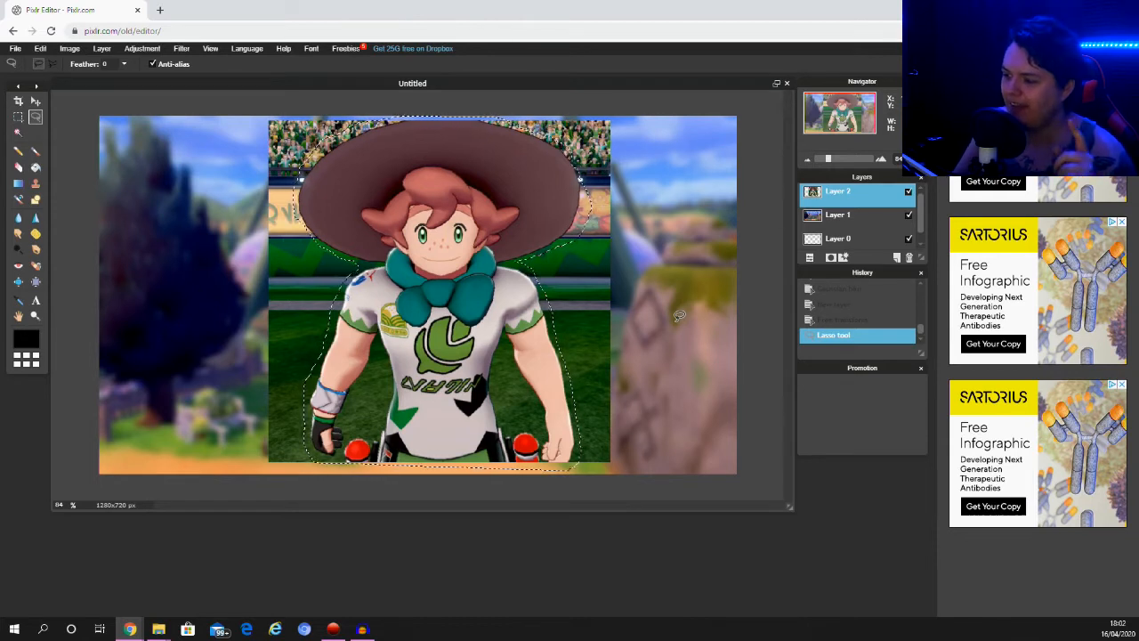
Try clearing the area inside the lasso outline on the character layer, and undo it.
{"action": "key", "text": "Delete"}
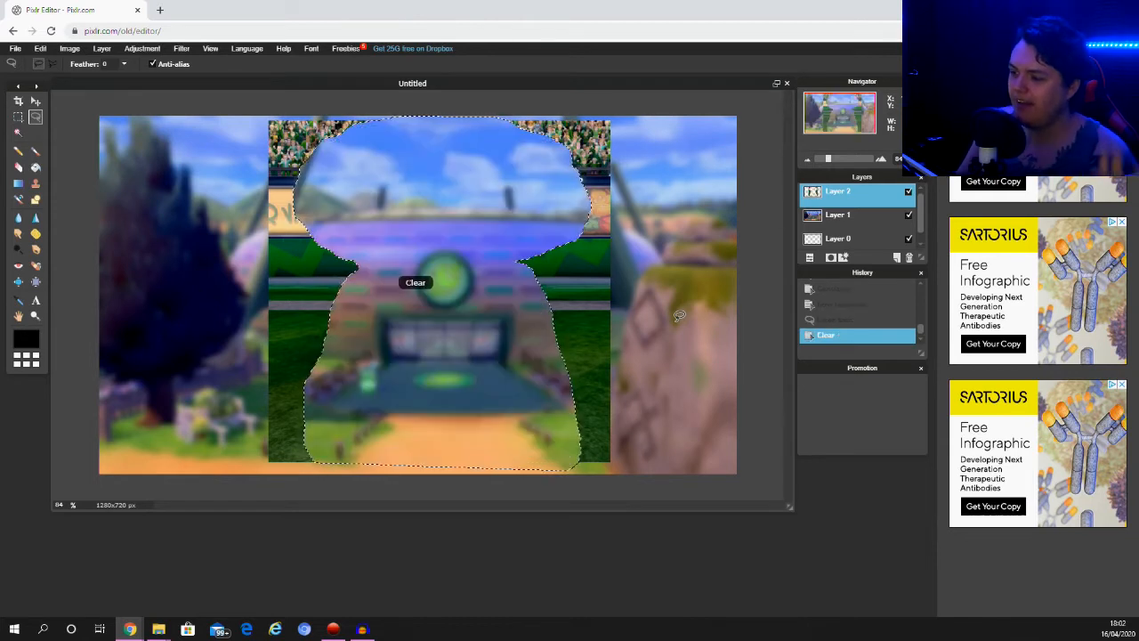
{"action": "left_click", "coordinate": [40, 48]}
{"action": "left_click", "coordinate": [49, 61]}
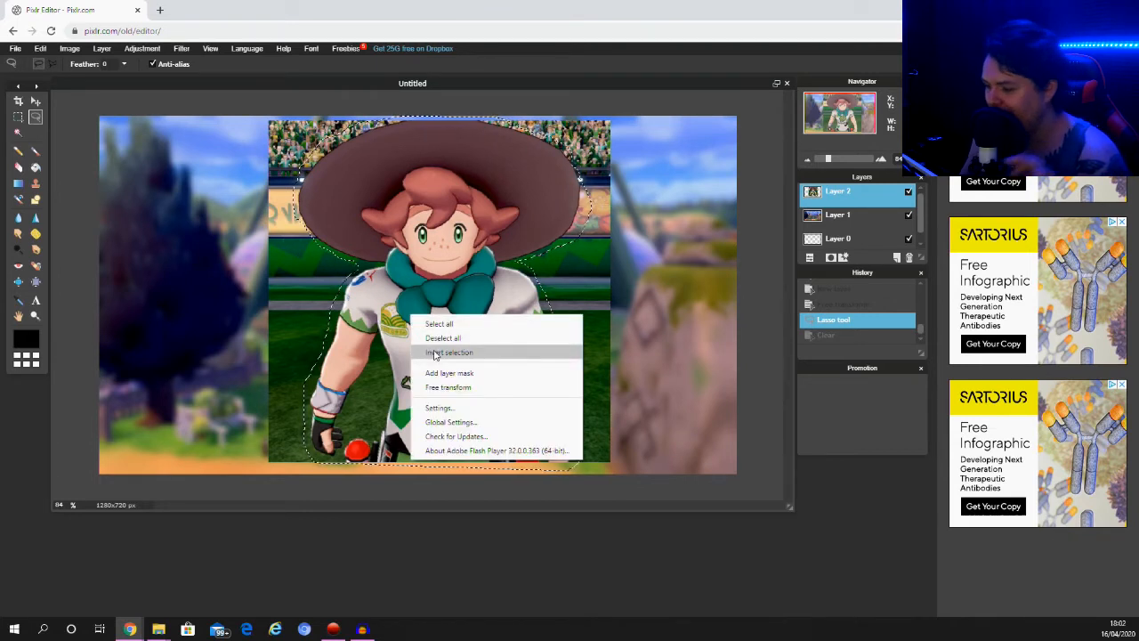
Invert the selection, clear the picture's background outside the character's outline, and drop the selection.
{"action": "left_click", "coordinate": [435, 355]}
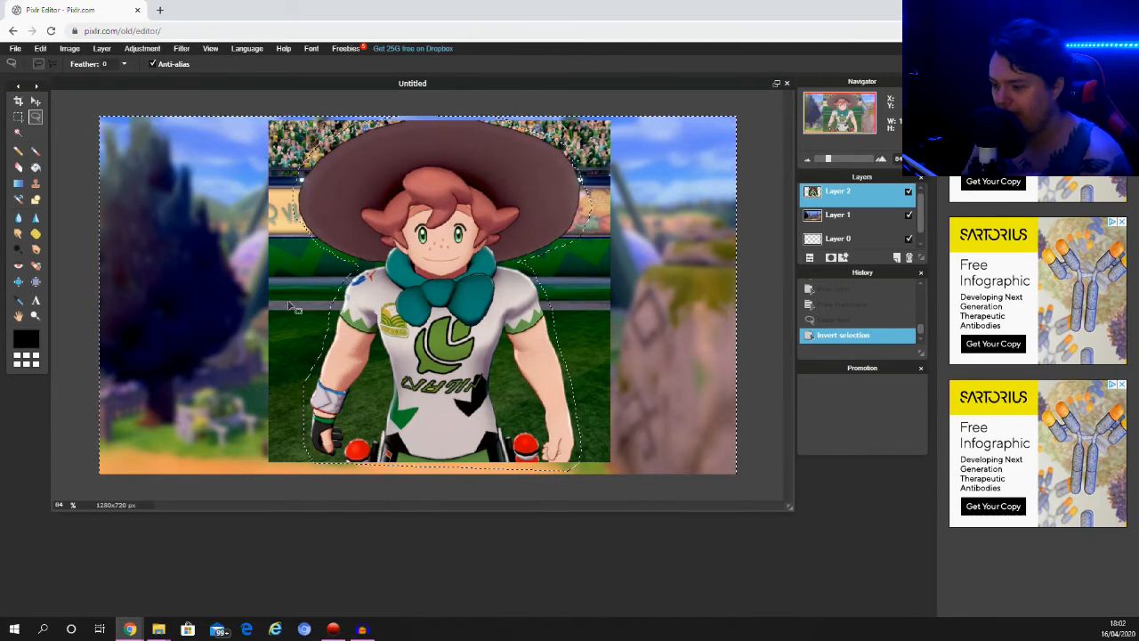
{"action": "key", "text": "Delete"}
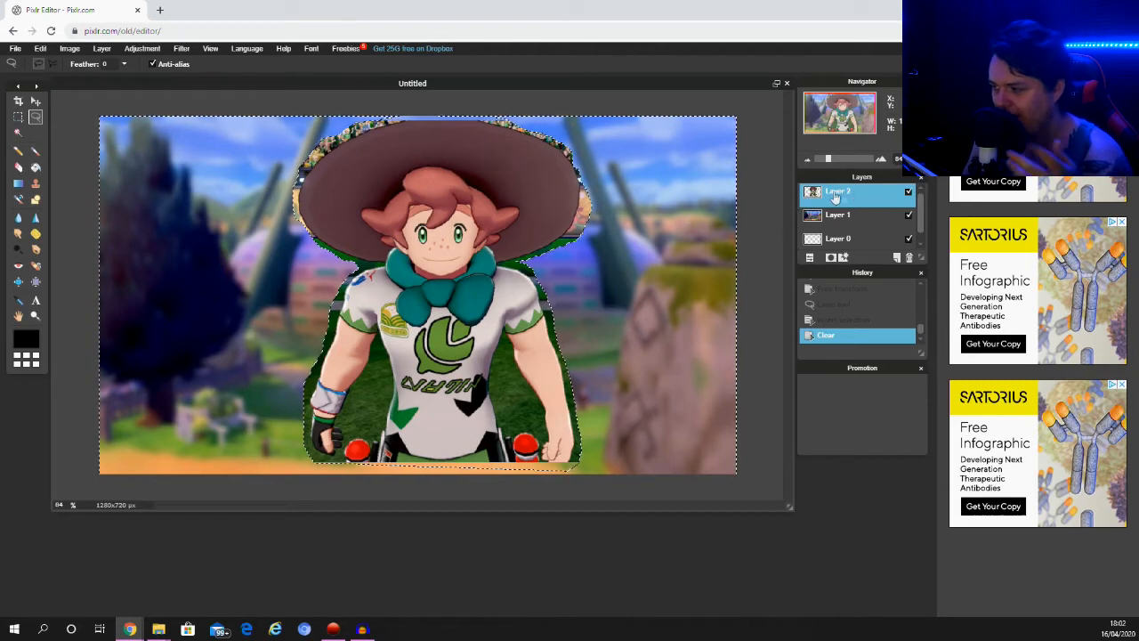
{"action": "left_click", "coordinate": [18, 132]}
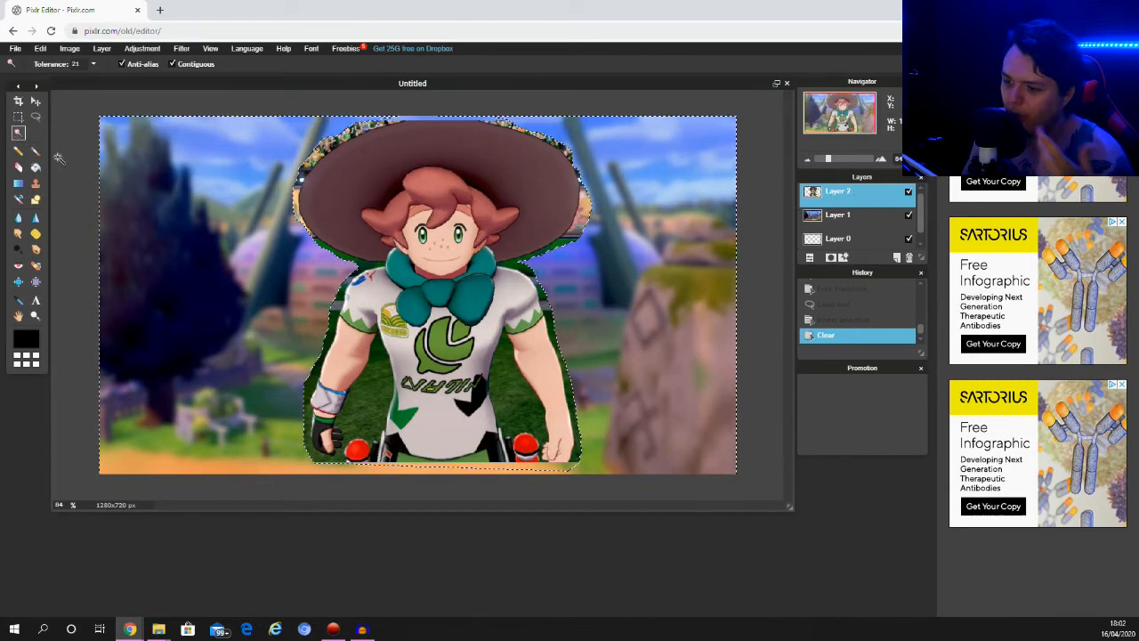
{"action": "left_click", "coordinate": [90, 149]}
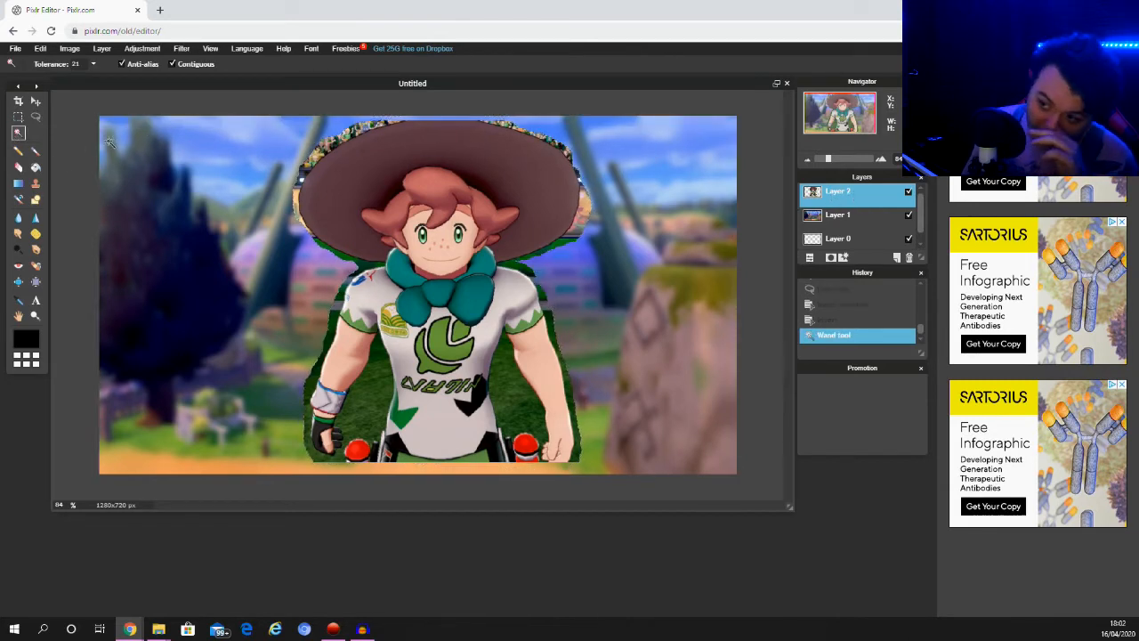
Lasso the grass gap between the character's gloved arm and torso, and clear it from the character layer.
{"action": "left_click", "coordinate": [36, 117]}
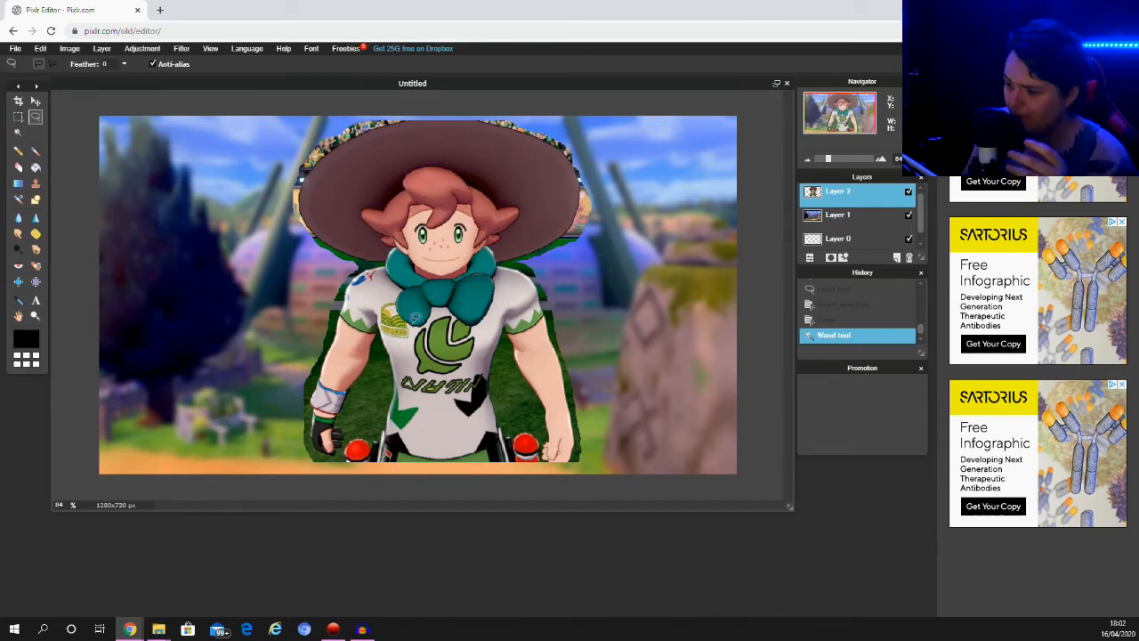
{"action": "scroll", "coordinate": [460, 357], "scroll_direction": "up", "scroll_amount": 1}
{"action": "scroll", "coordinate": [453, 344], "scroll_direction": "up", "scroll_amount": 1}
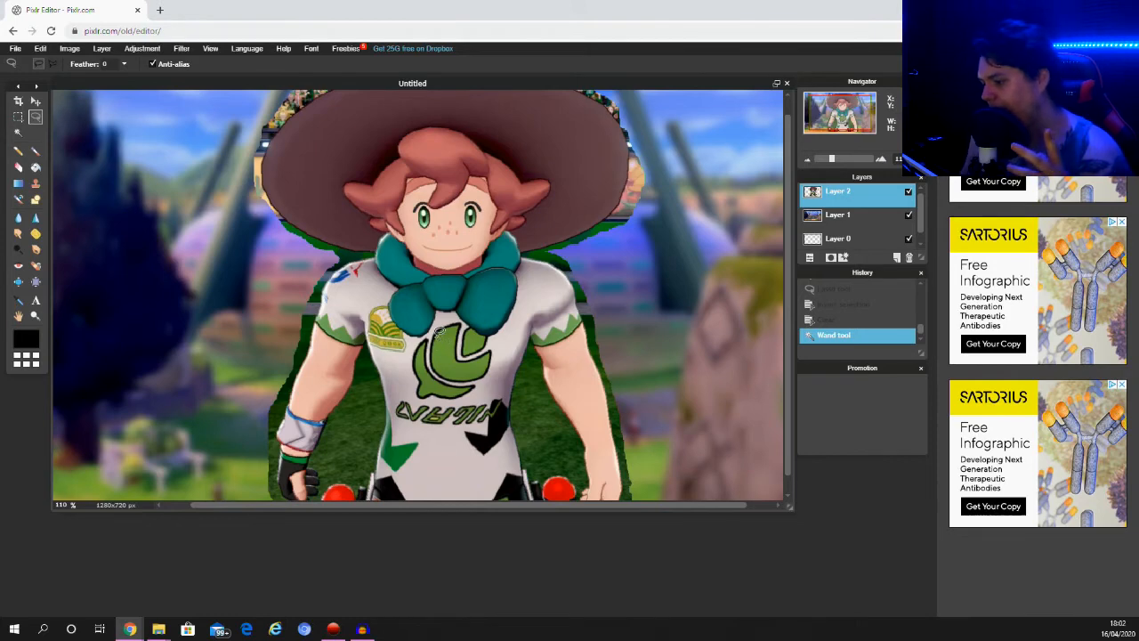
{"action": "scroll", "coordinate": [443, 330], "scroll_direction": "up", "scroll_amount": 4}
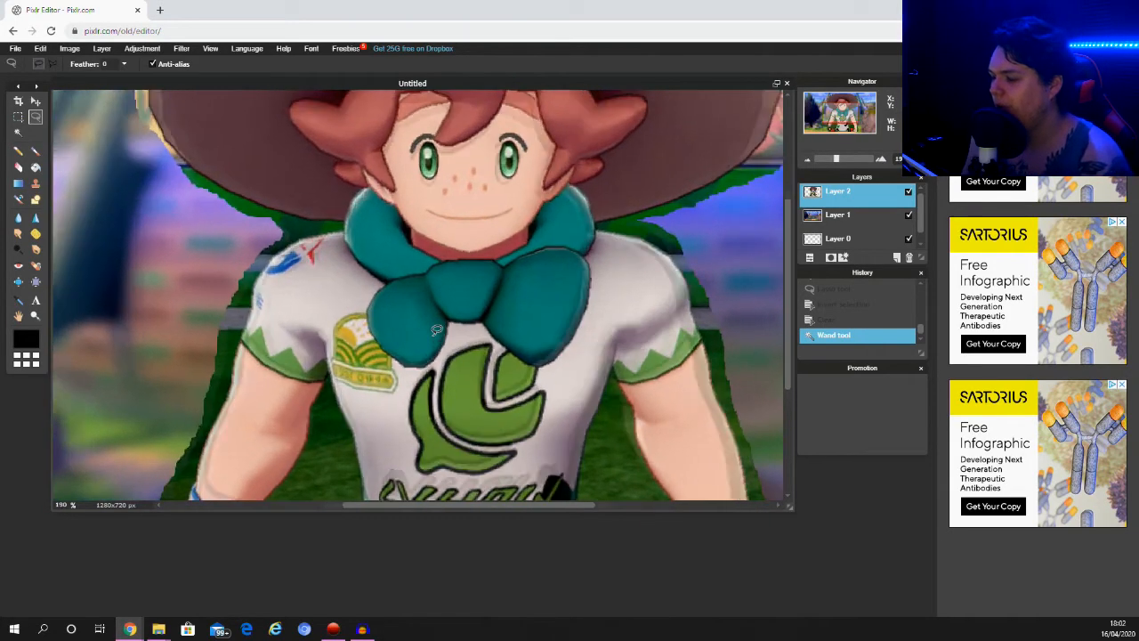
{"action": "left_click_drag", "start_coordinate": [787, 240], "coordinate": [787, 339]}
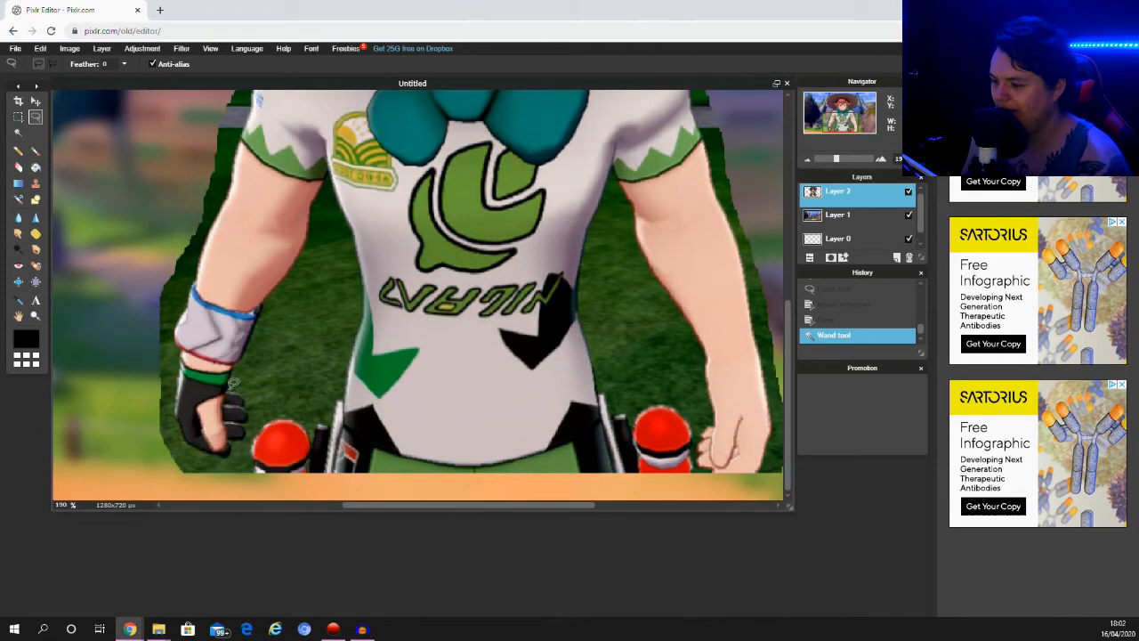
{"action": "mouse_move", "coordinate": [315, 417]}
{"action": "left_mouse_down"}
{"action": "mouse_move", "coordinate": [335, 391]}
{"action": "mouse_move", "coordinate": [359, 302]}
{"action": "mouse_move", "coordinate": [329, 179]}
{"action": "mouse_move", "coordinate": [310, 264]}
{"action": "mouse_move", "coordinate": [241, 372]}
{"action": "mouse_move", "coordinate": [257, 411]}
{"action": "left_mouse_up"}
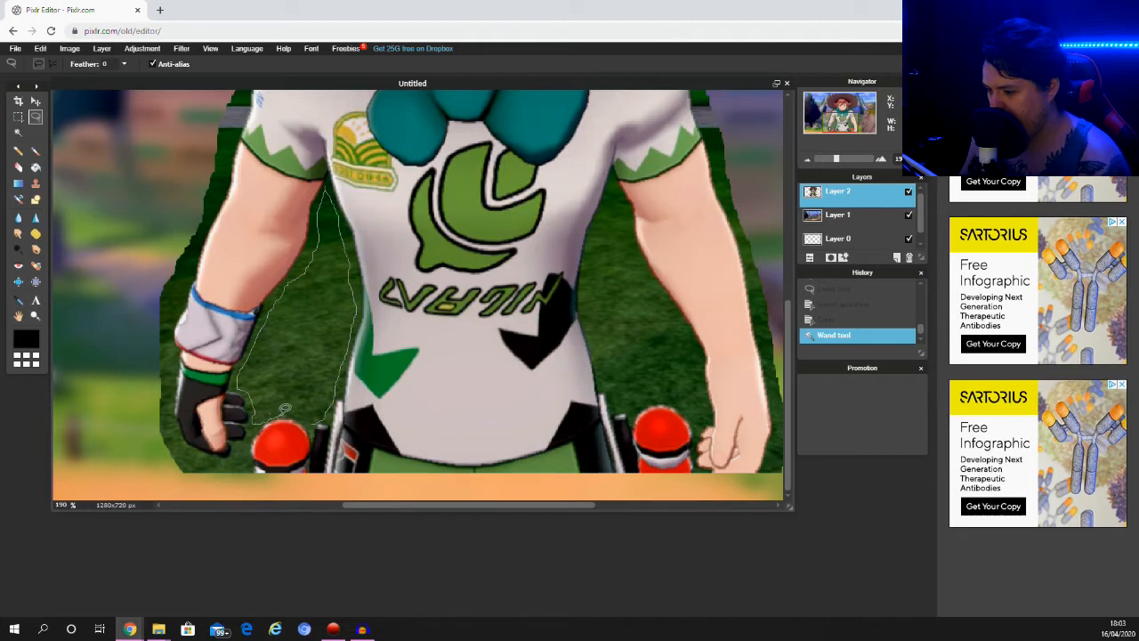
{"action": "left_click_drag", "start_coordinate": [316, 416], "coordinate": [318, 415]}
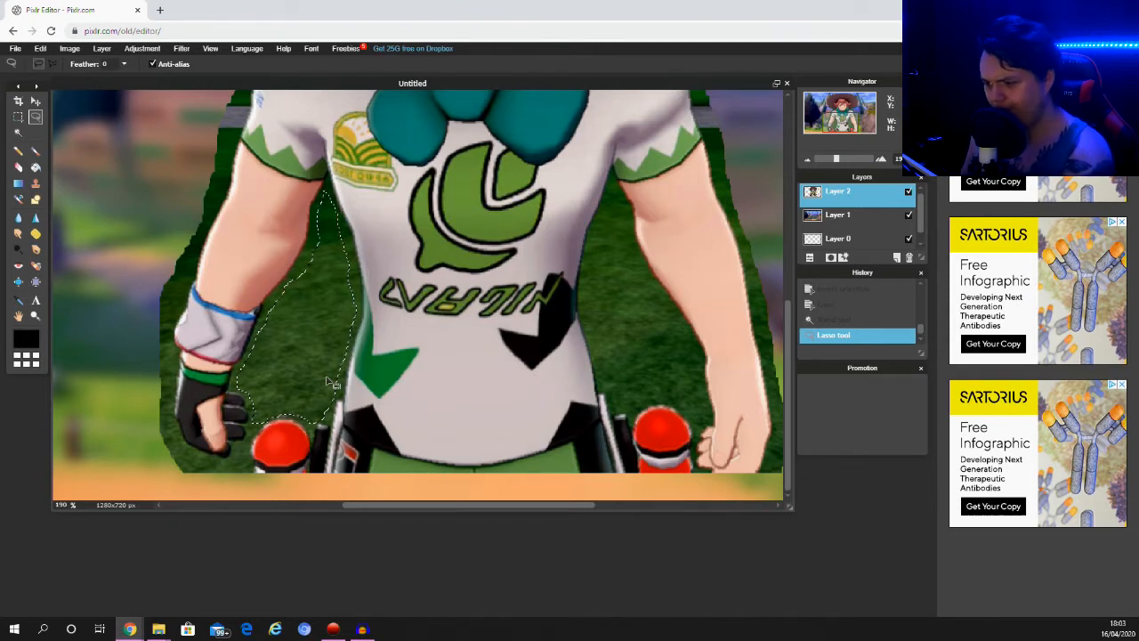
{"action": "key", "text": "Delete"}
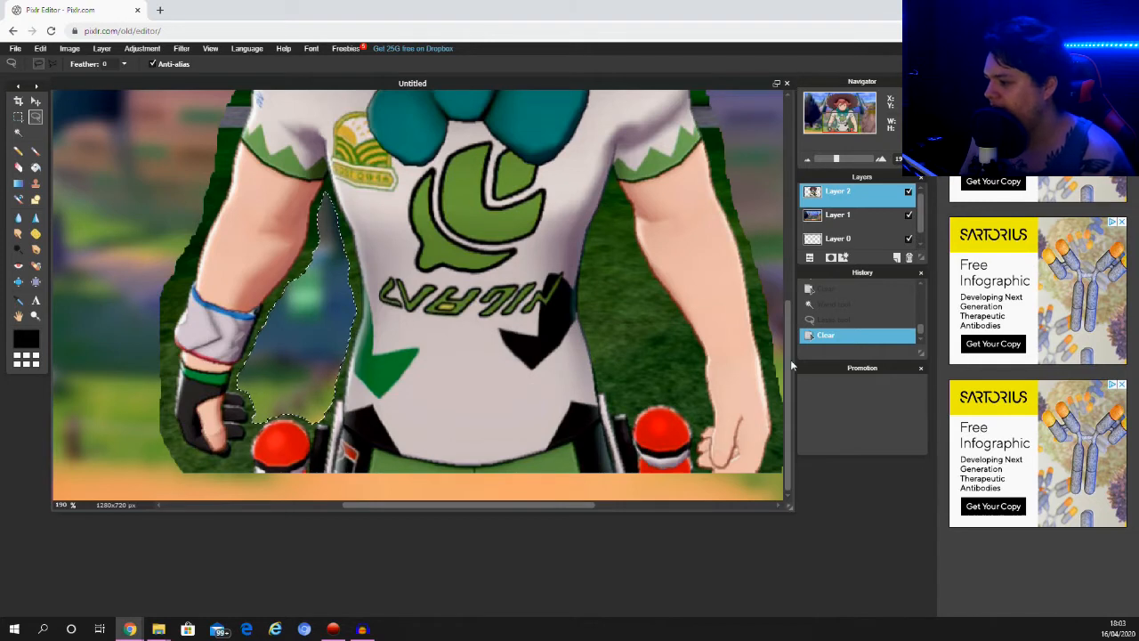
Lasso the grass gap between the torso and the ungloved arm, and clear it.
{"action": "mouse_move", "coordinate": [703, 417]}
{"action": "left_mouse_down"}
{"action": "mouse_move", "coordinate": [689, 340]}
{"action": "mouse_move", "coordinate": [637, 250]}
{"action": "mouse_move", "coordinate": [618, 183]}
{"action": "mouse_move", "coordinate": [595, 304]}
{"action": "mouse_move", "coordinate": [604, 362]}
{"action": "mouse_move", "coordinate": [623, 404]}
{"action": "mouse_move", "coordinate": [703, 411]}
{"action": "left_mouse_up"}
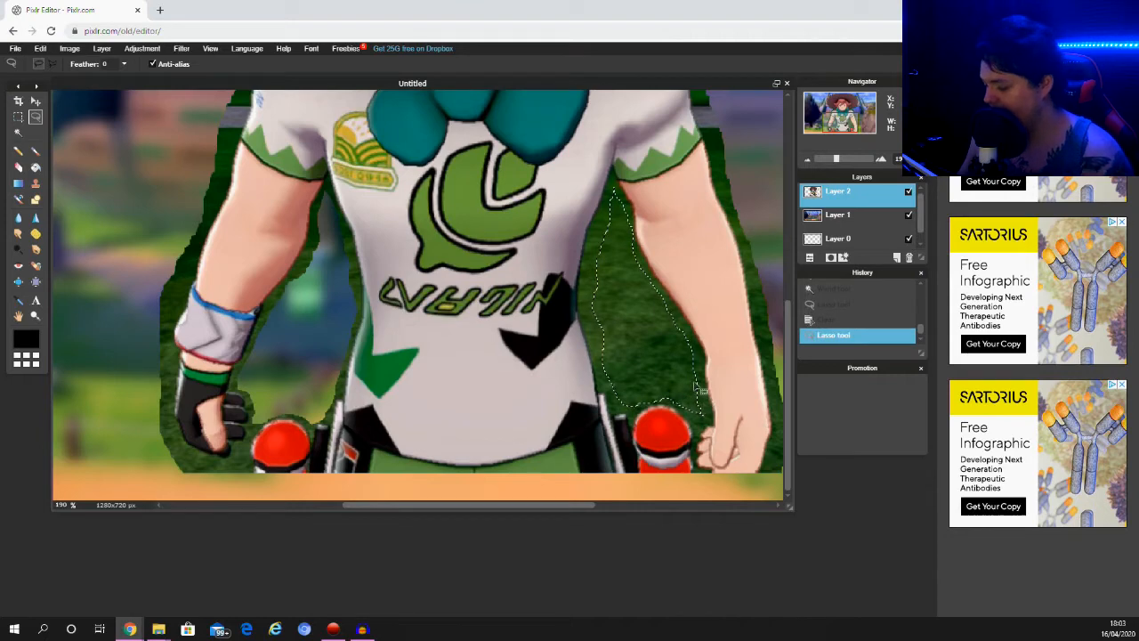
{"action": "key", "text": "Delete"}
{"action": "scroll", "coordinate": [613, 355], "scroll_direction": "down", "scroll_amount": 5}
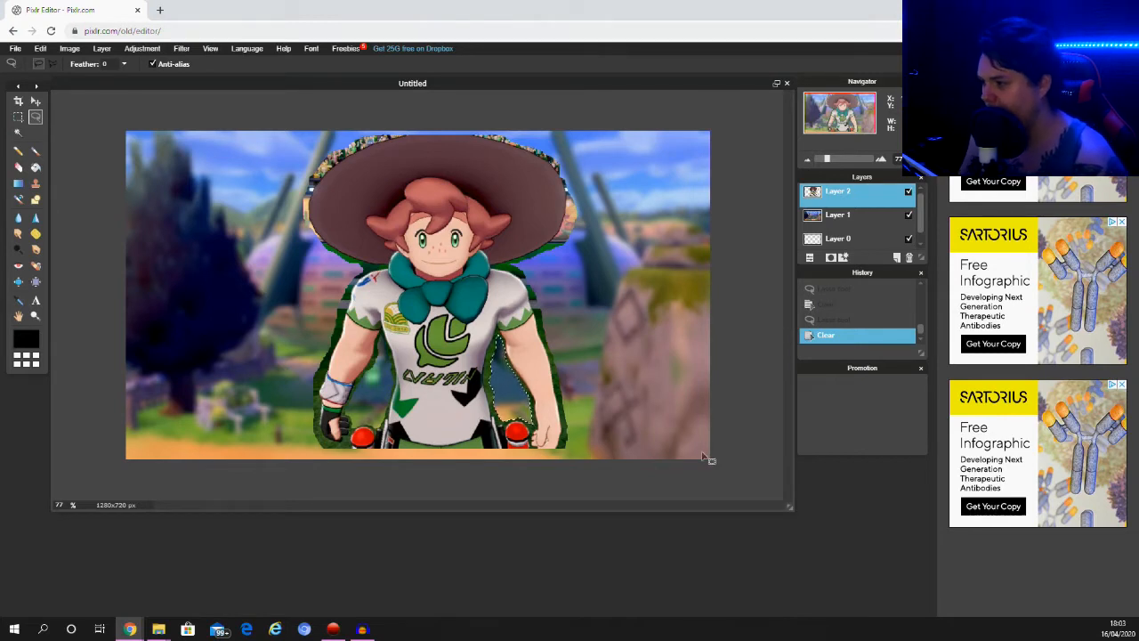
Outline the leftover background between the hat brim, shoulder and upper arm on the gloved side with the polygonal lasso, and clear it.
{"action": "scroll", "coordinate": [532, 334], "scroll_direction": "up", "scroll_amount": 1}
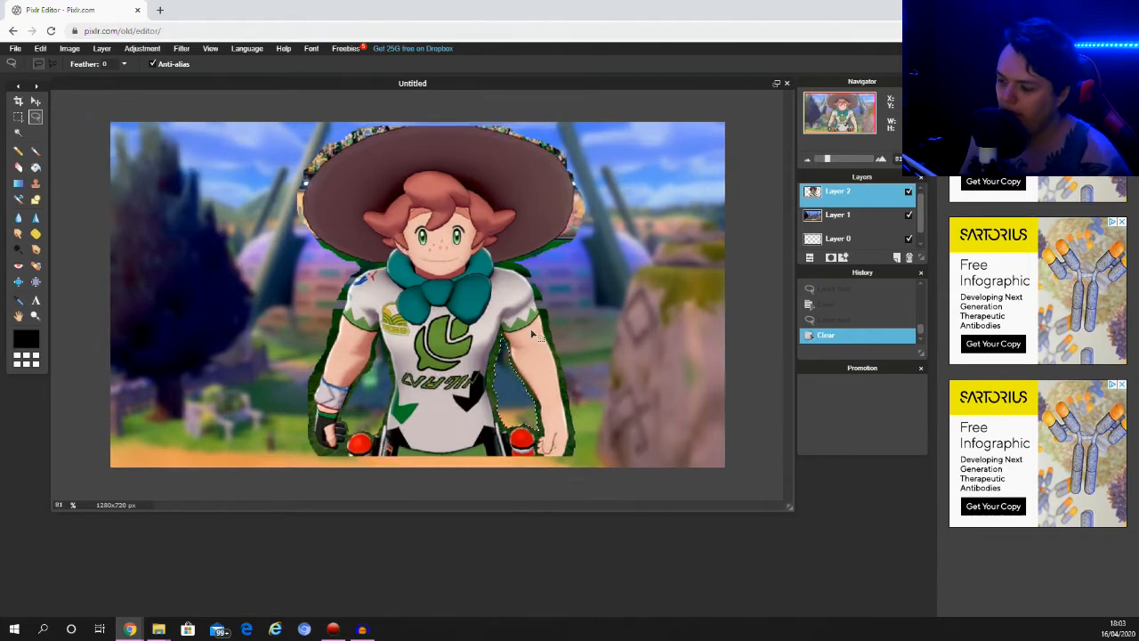
{"action": "scroll", "coordinate": [532, 334], "scroll_direction": "up", "scroll_amount": 10}
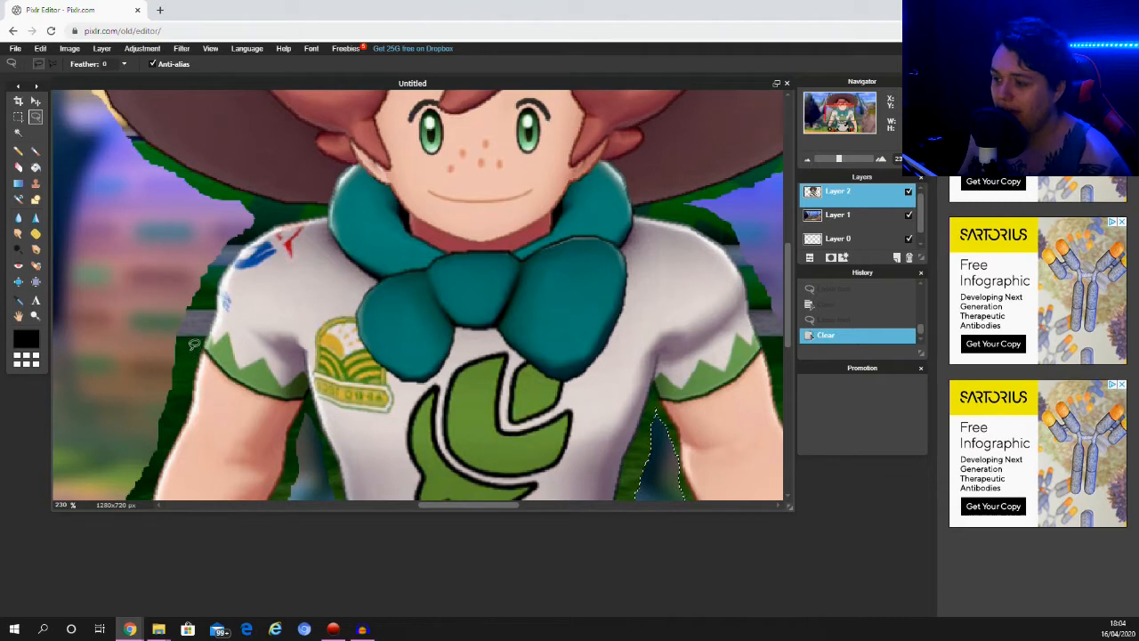
{"action": "left_click", "coordinate": [53, 65]}
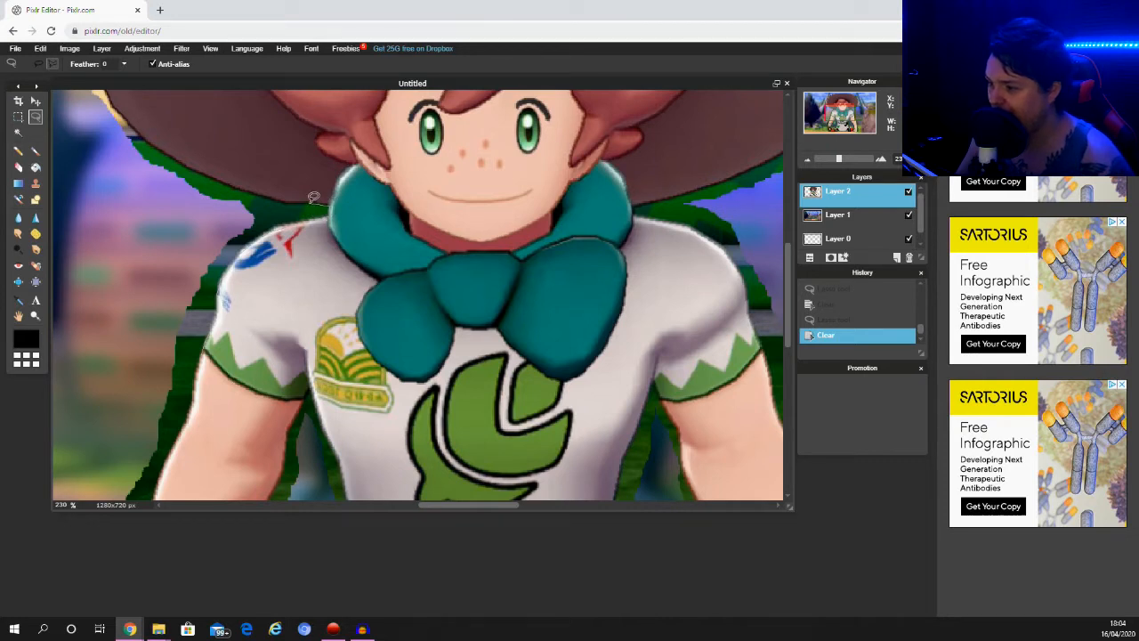
{"action": "mouse_move", "coordinate": [296, 197]}
{"action": "left_mouse_down"}
{"action": "mouse_move", "coordinate": [183, 164]}
{"action": "mouse_move", "coordinate": [113, 91]}
{"action": "left_mouse_up"}
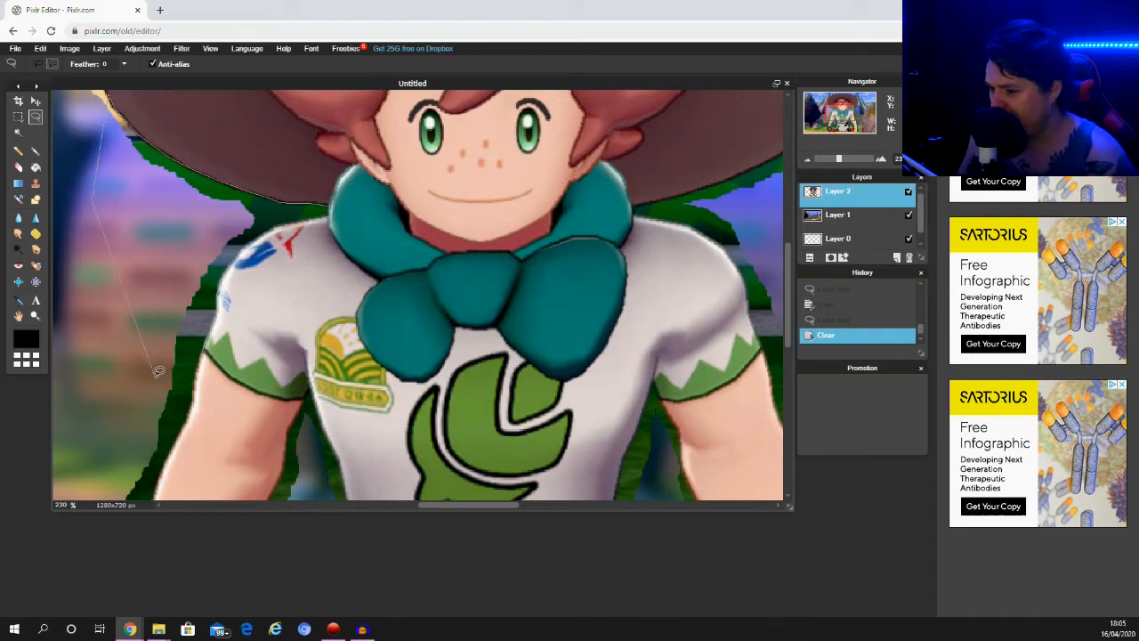
{"action": "left_click", "coordinate": [137, 398]}
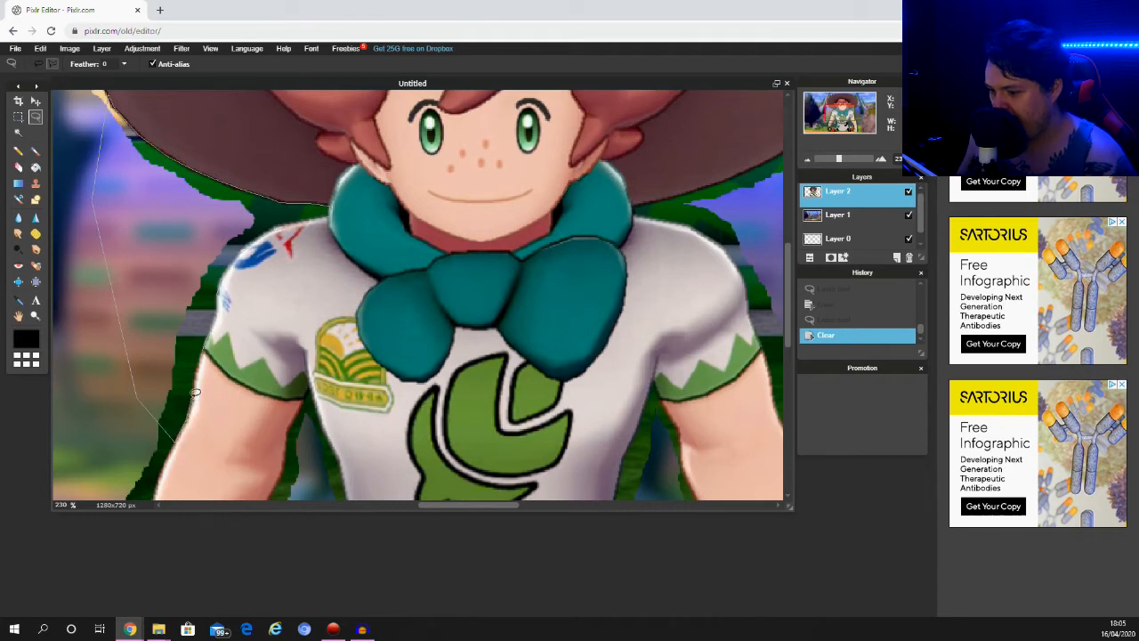
{"action": "double_click", "coordinate": [200, 356]}
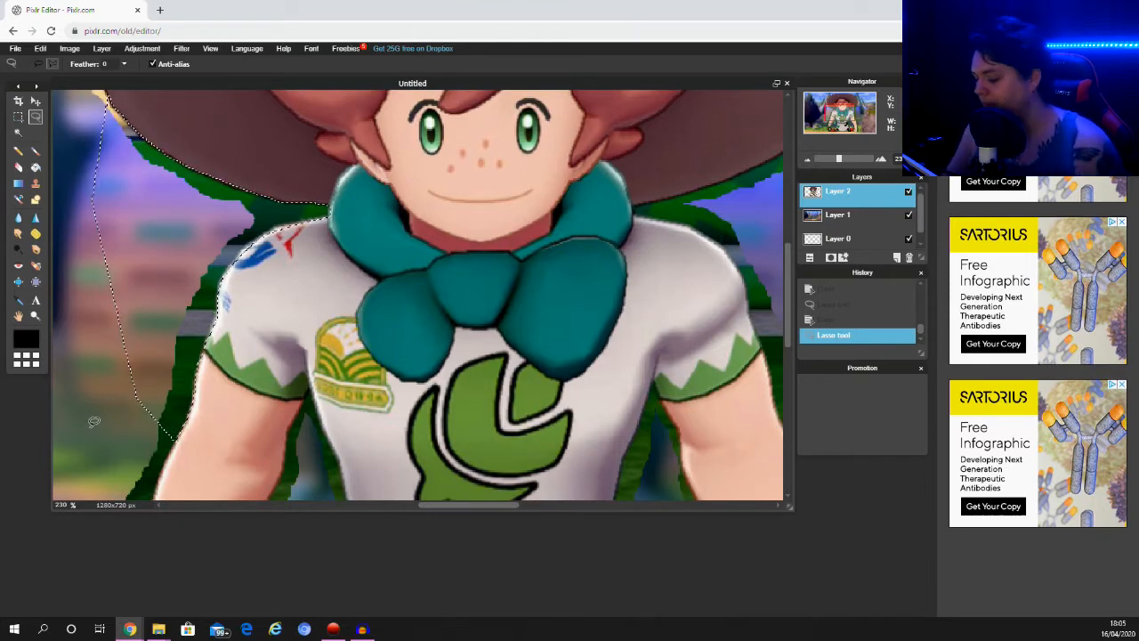
{"action": "scroll", "coordinate": [93, 422], "scroll_direction": "down", "scroll_amount": 1}
{"action": "key", "text": "Delete"}
{"action": "scroll", "coordinate": [218, 381], "scroll_direction": "down", "scroll_amount": 1}
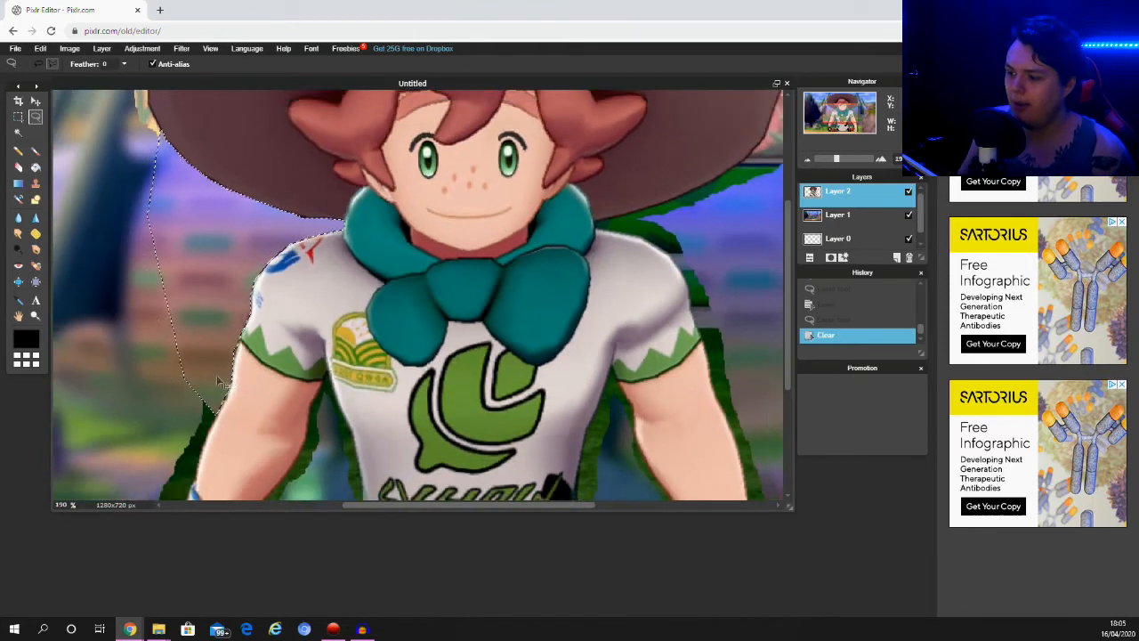
{"action": "scroll", "coordinate": [218, 381], "scroll_direction": "down", "scroll_amount": 3}
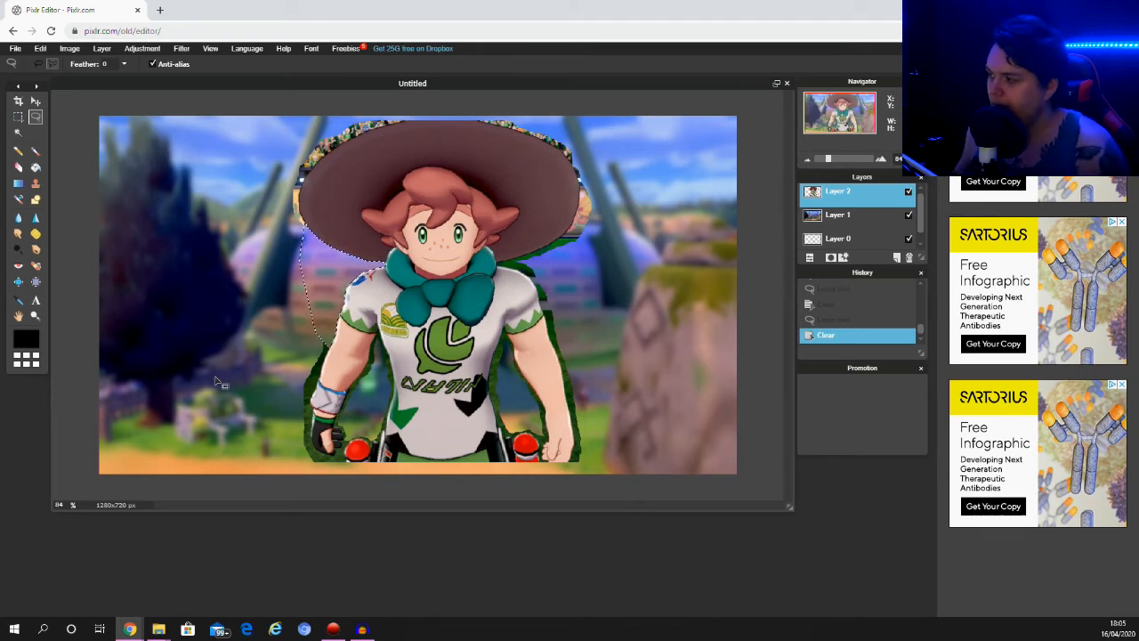
{"action": "scroll", "coordinate": [325, 355], "scroll_direction": "up", "scroll_amount": 2}
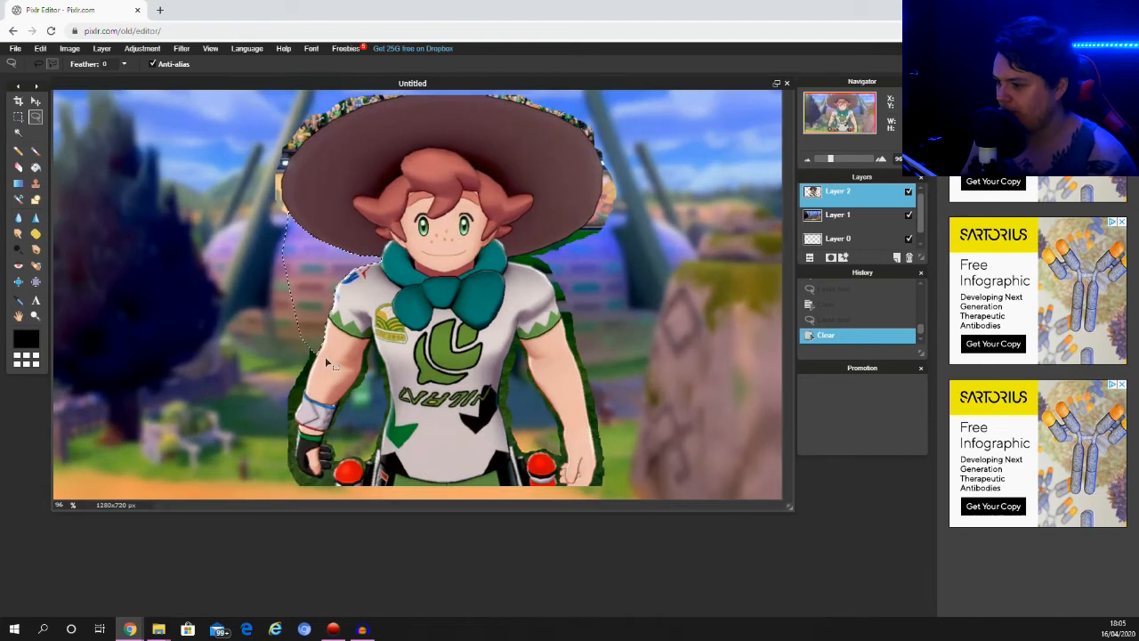
{"action": "scroll", "coordinate": [325, 355], "scroll_direction": "down", "scroll_amount": 2}
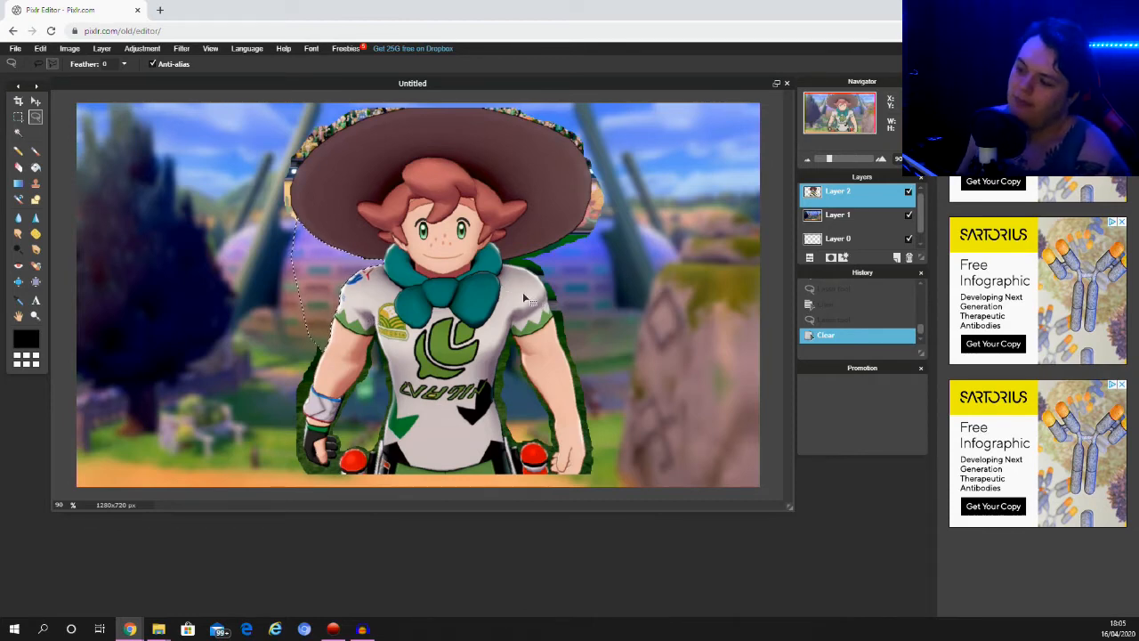
{"action": "scroll", "coordinate": [525, 298], "scroll_direction": "up", "scroll_amount": 5}
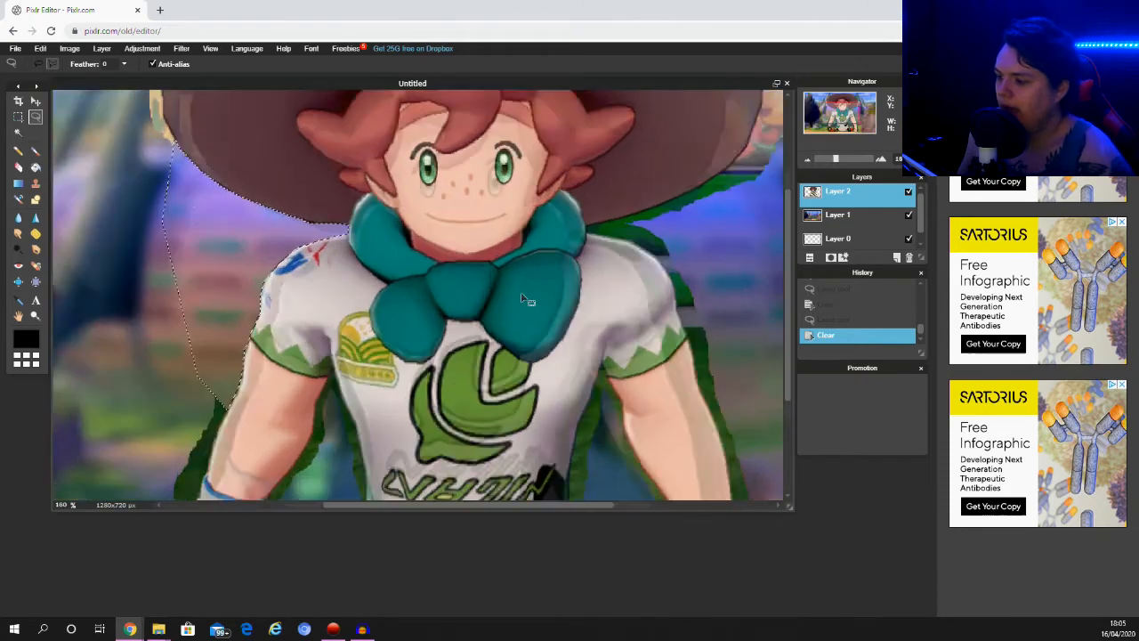
Outline the leftover crowd background around the hat brim on the gloved side with the lasso, and clear it.
{"action": "left_click_drag", "start_coordinate": [788, 250], "coordinate": [788, 127]}
{"action": "mouse_move", "coordinate": [138, 355]}
{"action": "left_mouse_down"}
{"action": "mouse_move", "coordinate": [124, 281]}
{"action": "mouse_move", "coordinate": [155, 215]}
{"action": "mouse_move", "coordinate": [187, 181]}
{"action": "mouse_move", "coordinate": [399, 93]}
{"action": "mouse_move", "coordinate": [283, 85]}
{"action": "mouse_move", "coordinate": [123, 94]}
{"action": "left_mouse_up"}
{"action": "left_click", "coordinate": [121, 97]}
{"action": "left_click", "coordinate": [93, 294]}
{"action": "left_click", "coordinate": [126, 414]}
{"action": "left_click", "coordinate": [138, 351]}
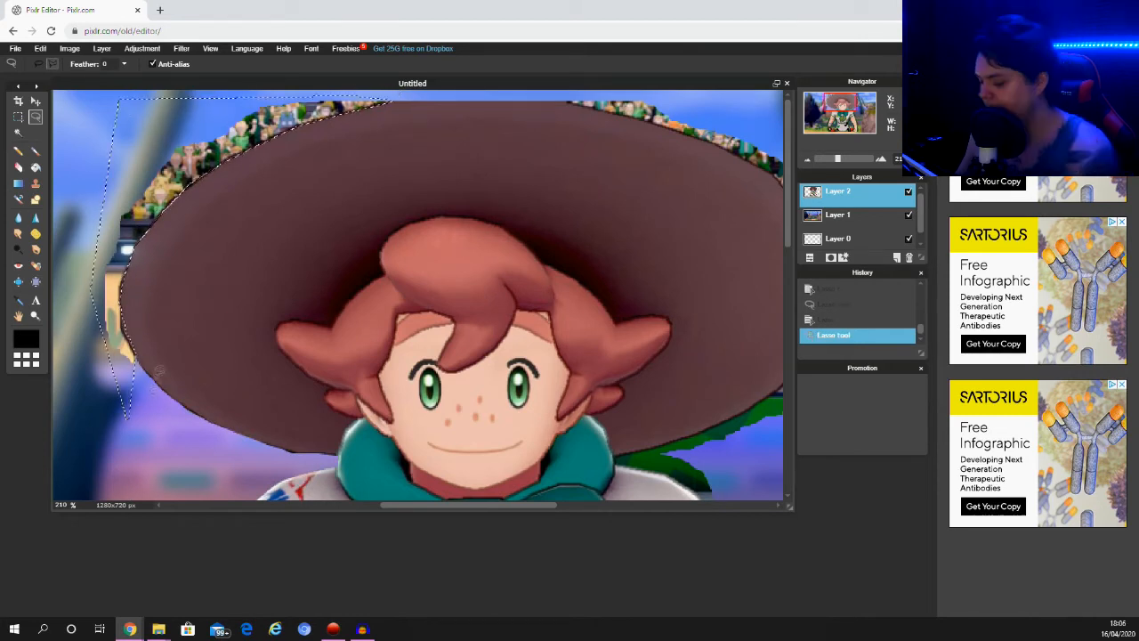
{"action": "key", "text": "Delete"}
Outline the leftover background around the hat brim on the ungloved side, down to the shoulder, with the lasso, and clear it.
{"action": "scroll", "coordinate": [510, 246], "scroll_direction": "down", "scroll_amount": 5}
{"action": "scroll", "coordinate": [593, 146], "scroll_direction": "down", "scroll_amount": 1}
{"action": "scroll", "coordinate": [591, 169], "scroll_direction": "up", "scroll_amount": 6}
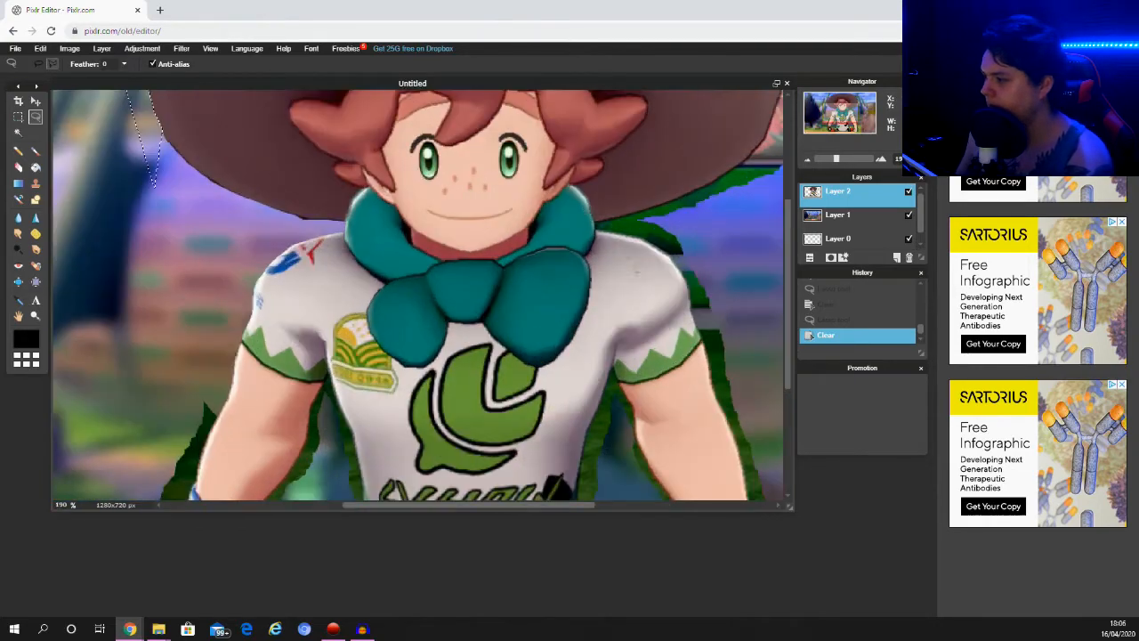
{"action": "left_click_drag", "start_coordinate": [788, 289], "coordinate": [788, 169]}
{"action": "left_click_drag", "start_coordinate": [540, 505], "coordinate": [671, 510]}
{"action": "left_click", "coordinate": [308, 101]}
{"action": "left_click", "coordinate": [433, 134]}
{"action": "left_click", "coordinate": [513, 169]}
{"action": "left_click", "coordinate": [534, 191]}
{"action": "left_click", "coordinate": [549, 217]}
{"action": "left_click", "coordinate": [563, 257]}
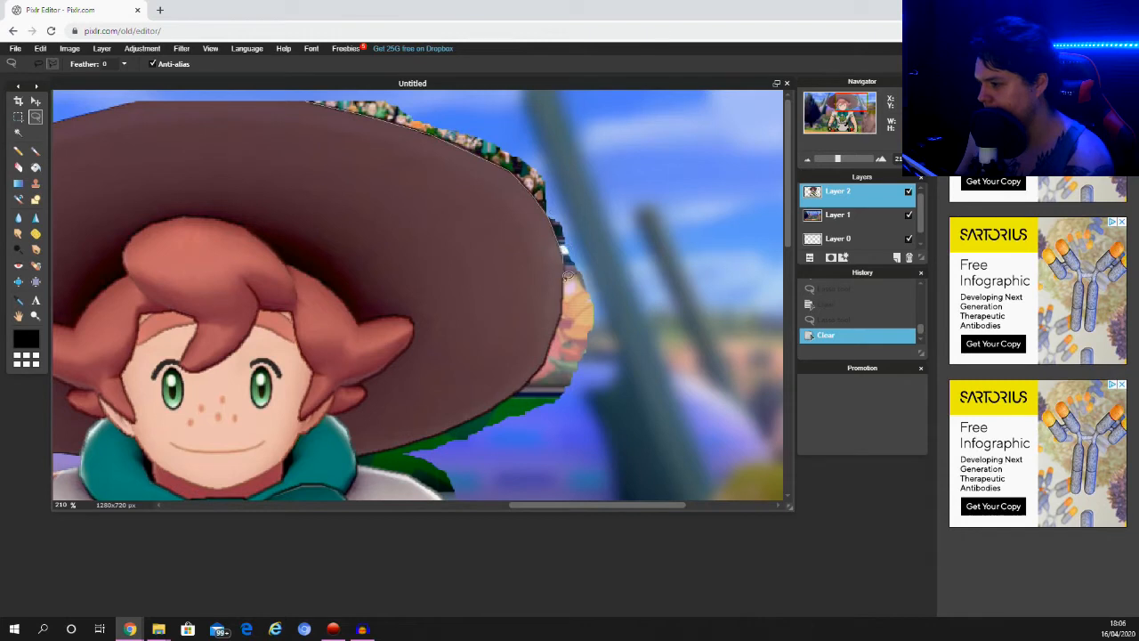
{"action": "left_click", "coordinate": [542, 367]}
{"action": "left_click", "coordinate": [525, 387]}
{"action": "left_click", "coordinate": [492, 410]}
{"action": "left_click", "coordinate": [442, 432]}
{"action": "left_click", "coordinate": [402, 446]}
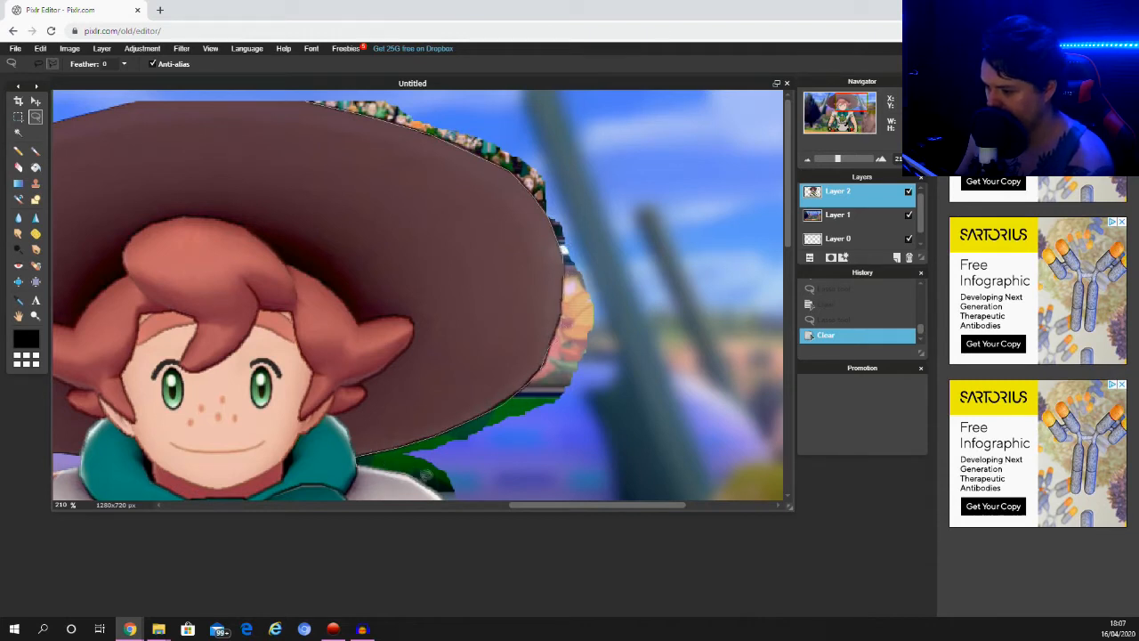
{"action": "left_click", "coordinate": [452, 491]}
{"action": "left_click", "coordinate": [658, 491]}
{"action": "left_click", "coordinate": [673, 379]}
{"action": "left_click", "coordinate": [643, 234]}
{"action": "left_click", "coordinate": [544, 130]}
{"action": "left_click", "coordinate": [417, 84]}
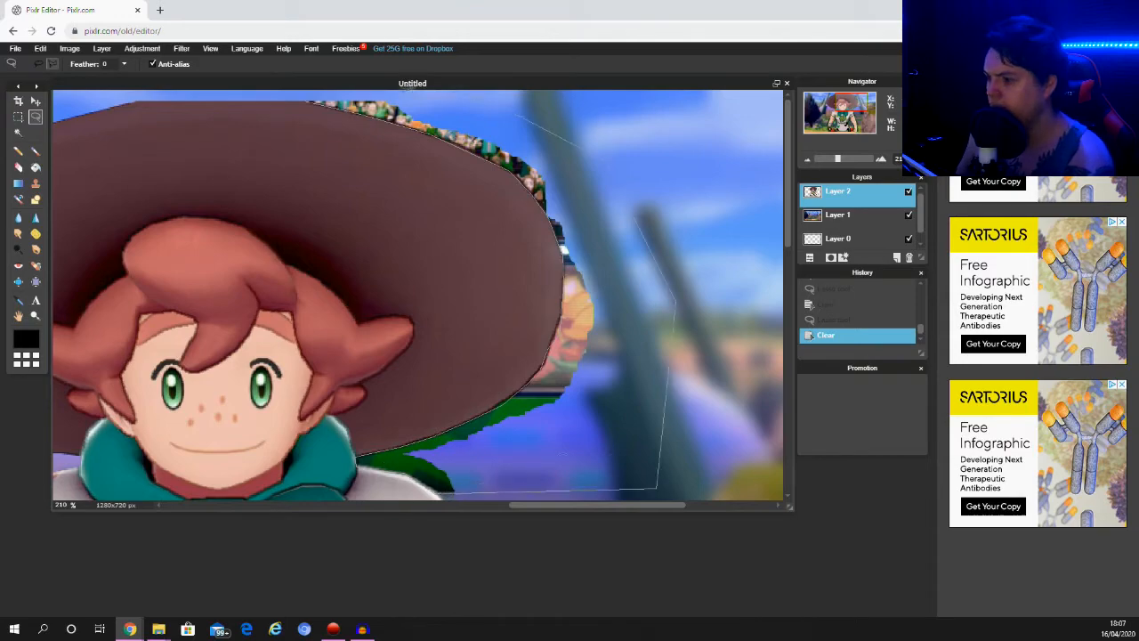
{"action": "left_click", "coordinate": [310, 91]}
{"action": "key", "text": "Delete"}
Lasso the leftover grass outside the shoulder, sleeve and ungloved arm, and clear it from the character layer.
{"action": "scroll", "coordinate": [506, 218], "scroll_direction": "down", "scroll_amount": 5}
{"action": "scroll", "coordinate": [507, 218], "scroll_direction": "up", "scroll_amount": 5}
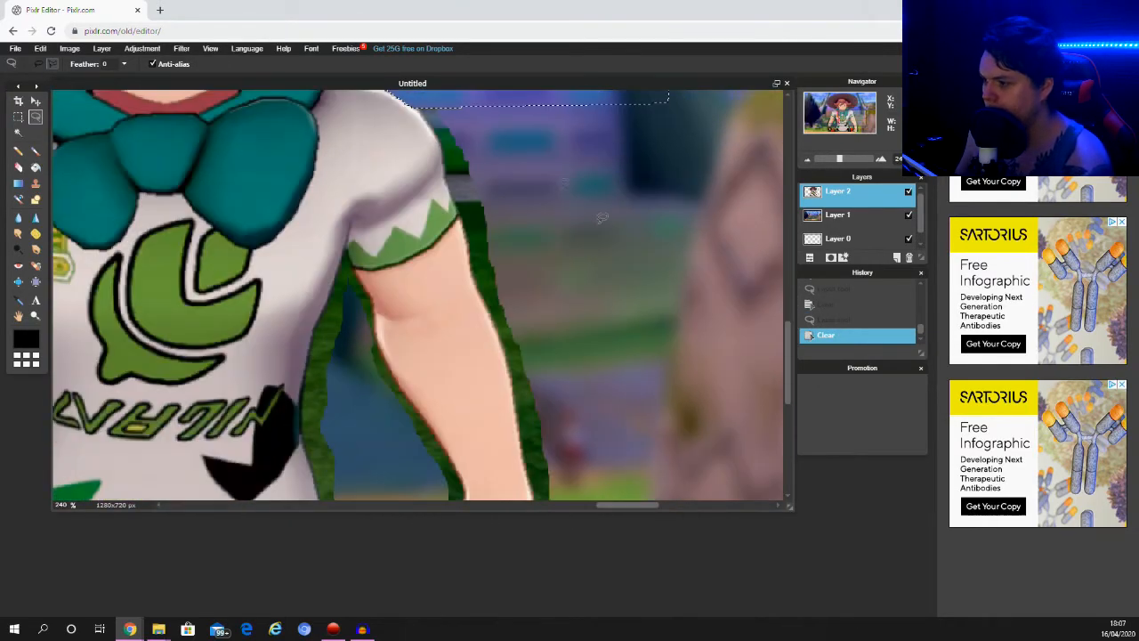
{"action": "left_click", "coordinate": [396, 98]}
{"action": "left_click", "coordinate": [433, 125]}
{"action": "left_click", "coordinate": [445, 162]}
{"action": "left_click", "coordinate": [457, 204]}
{"action": "left_click", "coordinate": [469, 250]}
{"action": "left_click", "coordinate": [480, 295]}
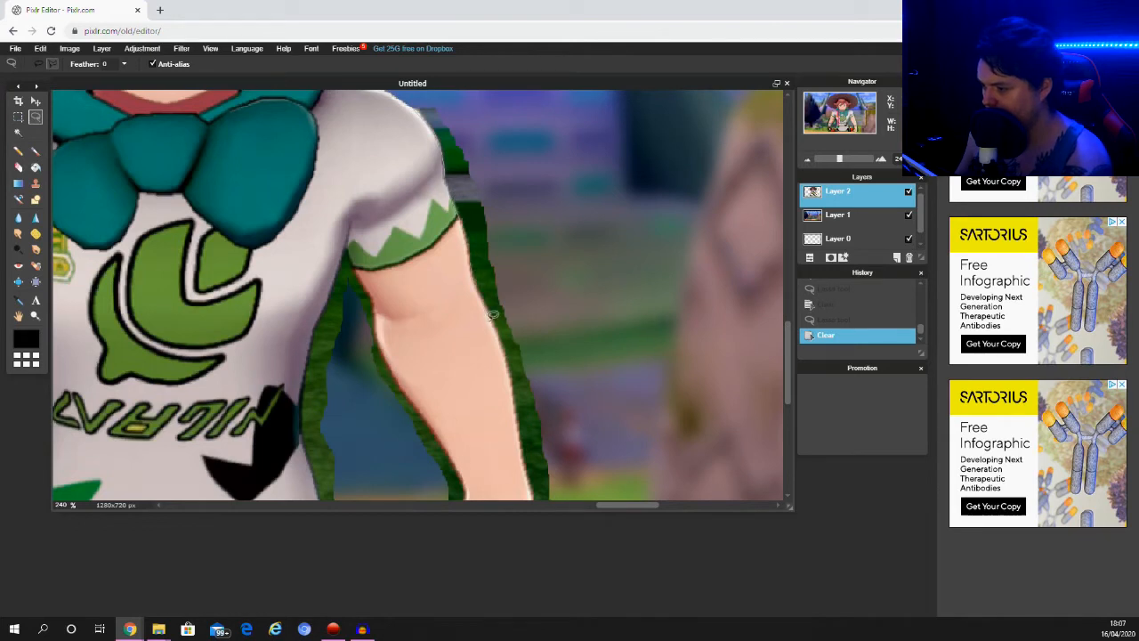
{"action": "left_click", "coordinate": [515, 396]}
{"action": "left_click", "coordinate": [525, 442]}
{"action": "left_click", "coordinate": [536, 490]}
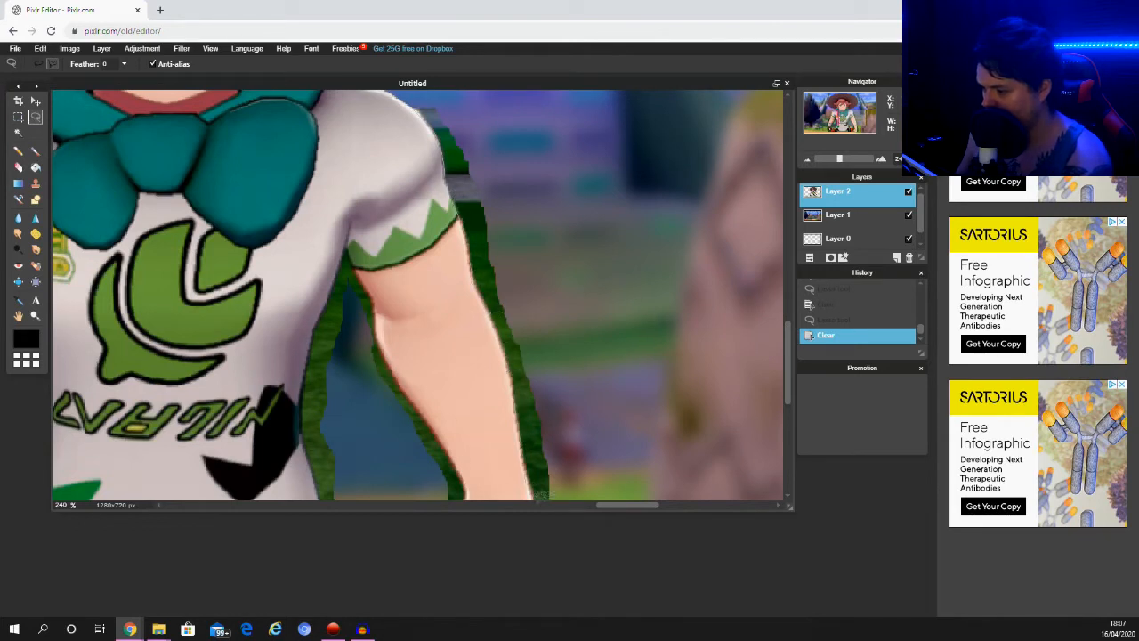
{"action": "left_click", "coordinate": [578, 489]}
{"action": "left_click", "coordinate": [544, 196]}
{"action": "left_click", "coordinate": [470, 115]}
{"action": "left_click", "coordinate": [411, 105]}
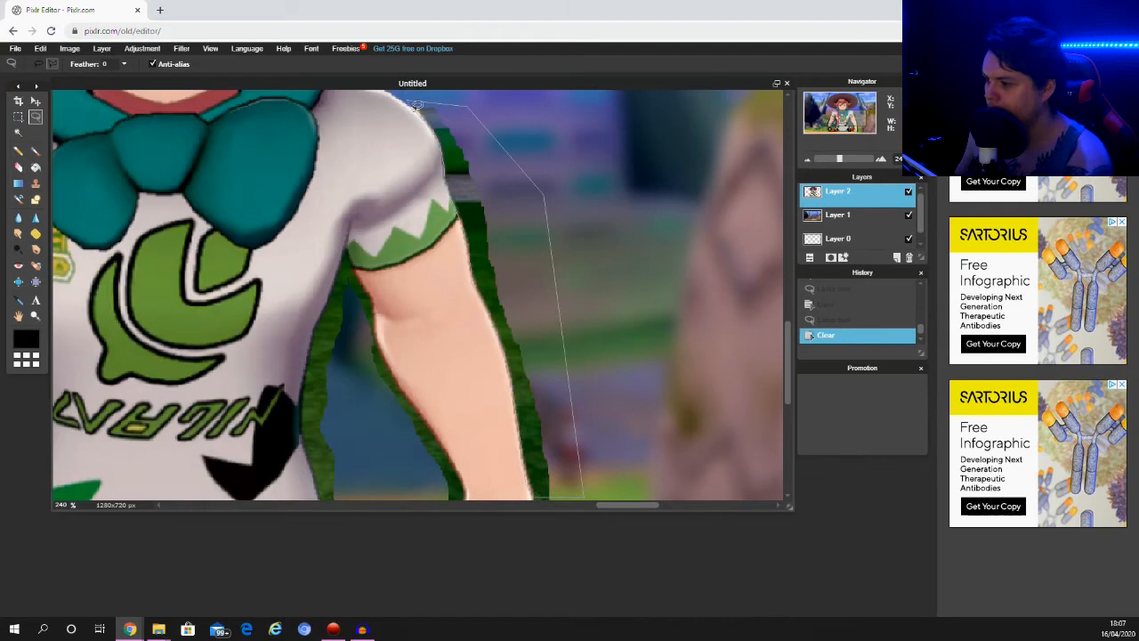
{"action": "key", "text": "Delete"}
Lasso the remaining grass fringe between the torso and the ungloved arm, and clear it.
{"action": "scroll", "coordinate": [567, 186], "scroll_direction": "down", "scroll_amount": 2}
{"action": "scroll", "coordinate": [568, 185], "scroll_direction": "down", "scroll_amount": 4}
{"action": "scroll", "coordinate": [454, 293], "scroll_direction": "up", "scroll_amount": 10}
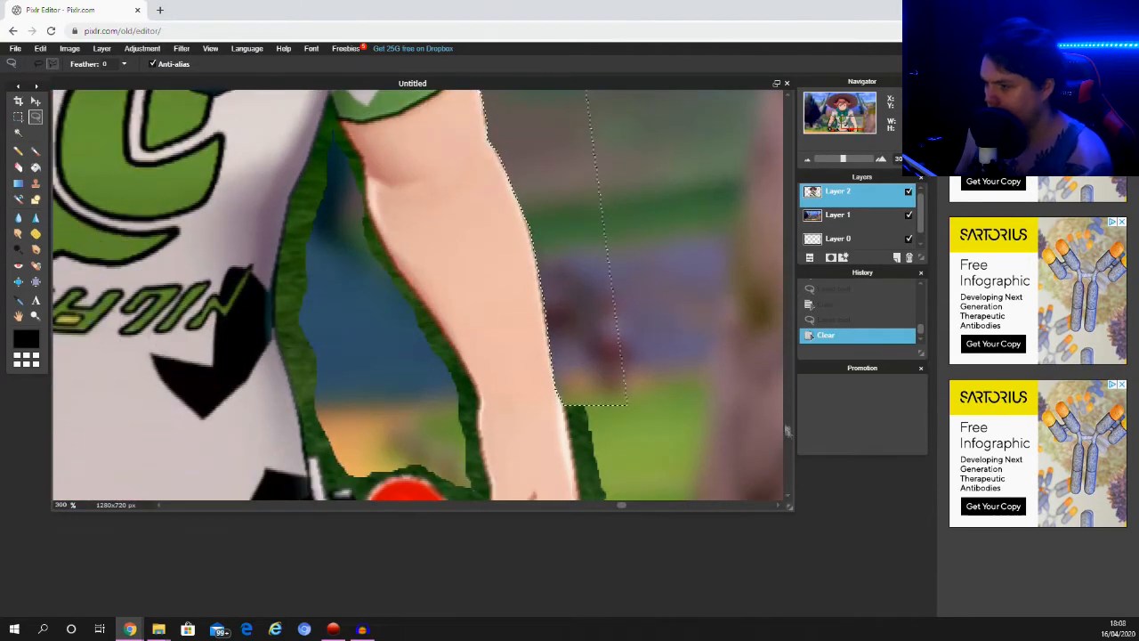
{"action": "left_click", "coordinate": [332, 89]}
{"action": "mouse_move", "coordinate": [367, 171]}
{"action": "left_mouse_down"}
{"action": "mouse_move", "coordinate": [379, 227]}
{"action": "mouse_move", "coordinate": [483, 386]}
{"action": "mouse_move", "coordinate": [495, 498]}
{"action": "mouse_move", "coordinate": [422, 472]}
{"action": "left_mouse_up"}
{"action": "mouse_move", "coordinate": [363, 491]}
{"action": "left_mouse_down"}
{"action": "mouse_move", "coordinate": [307, 440]}
{"action": "mouse_move", "coordinate": [278, 277]}
{"action": "mouse_move", "coordinate": [292, 194]}
{"action": "mouse_move", "coordinate": [334, 91]}
{"action": "left_mouse_up"}
{"action": "key", "text": "Delete"}
Lasso the leftover grass outside the ungloved wrist and hand, clear it, and drop the selection.
{"action": "scroll", "coordinate": [381, 377], "scroll_direction": "down", "scroll_amount": 7}
{"action": "scroll", "coordinate": [418, 365], "scroll_direction": "up", "scroll_amount": 5}
{"action": "key", "text": "ctrl+d"}
{"action": "left_click_drag", "start_coordinate": [787, 383], "coordinate": [789, 488]}
{"action": "scroll", "coordinate": [534, 383], "scroll_direction": "up", "scroll_amount": 3}
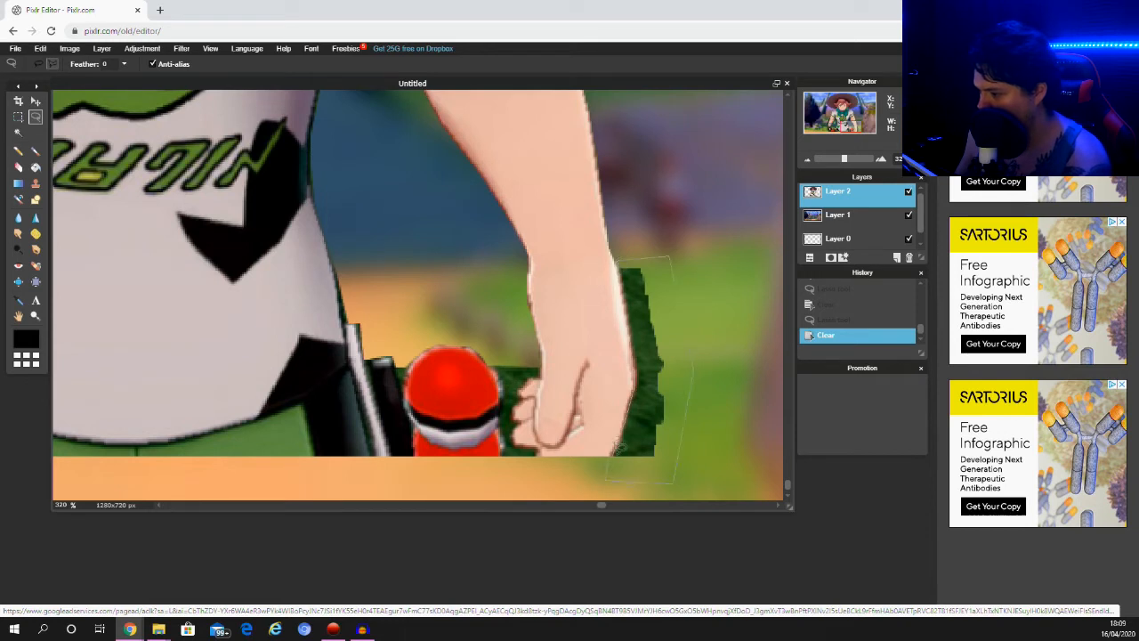
{"action": "key", "text": "Delete"}
{"action": "key", "text": "ctrl+d"}
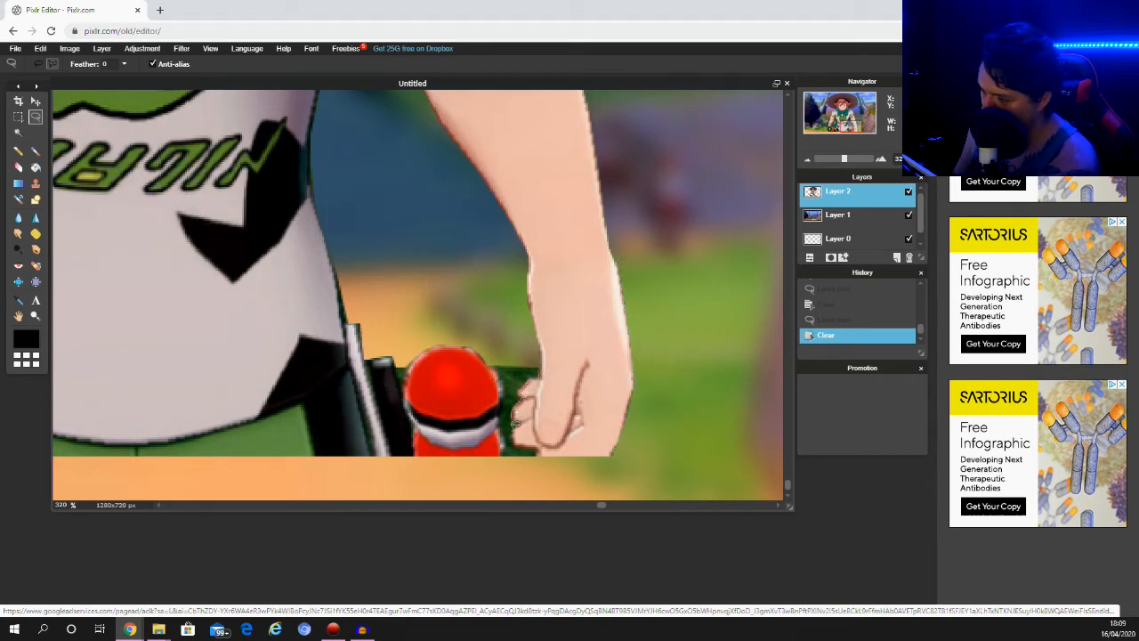
Lasso and clear the small grass patches around the Poké Ball, between the belt and the ungloved fist.
{"action": "mouse_move", "coordinate": [505, 443]}
{"action": "left_mouse_down"}
{"action": "mouse_move", "coordinate": [507, 378]}
{"action": "mouse_move", "coordinate": [529, 356]}
{"action": "mouse_move", "coordinate": [515, 455]}
{"action": "left_mouse_up"}
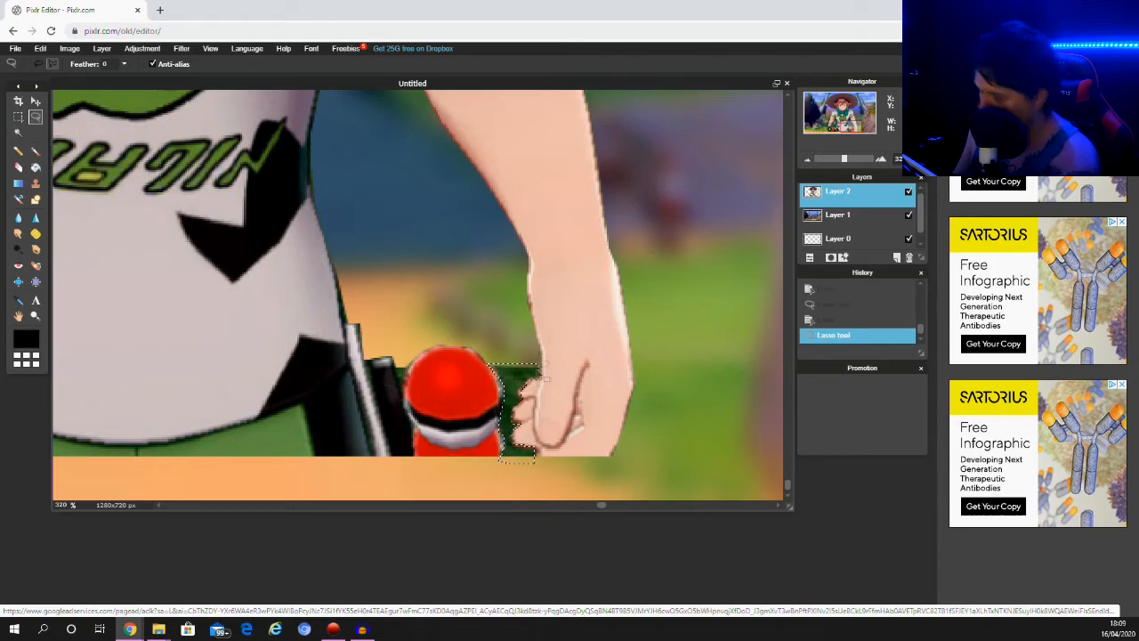
{"action": "scroll", "coordinate": [409, 364], "scroll_direction": "up", "scroll_amount": 1}
{"action": "scroll", "coordinate": [410, 364], "scroll_direction": "up", "scroll_amount": 2}
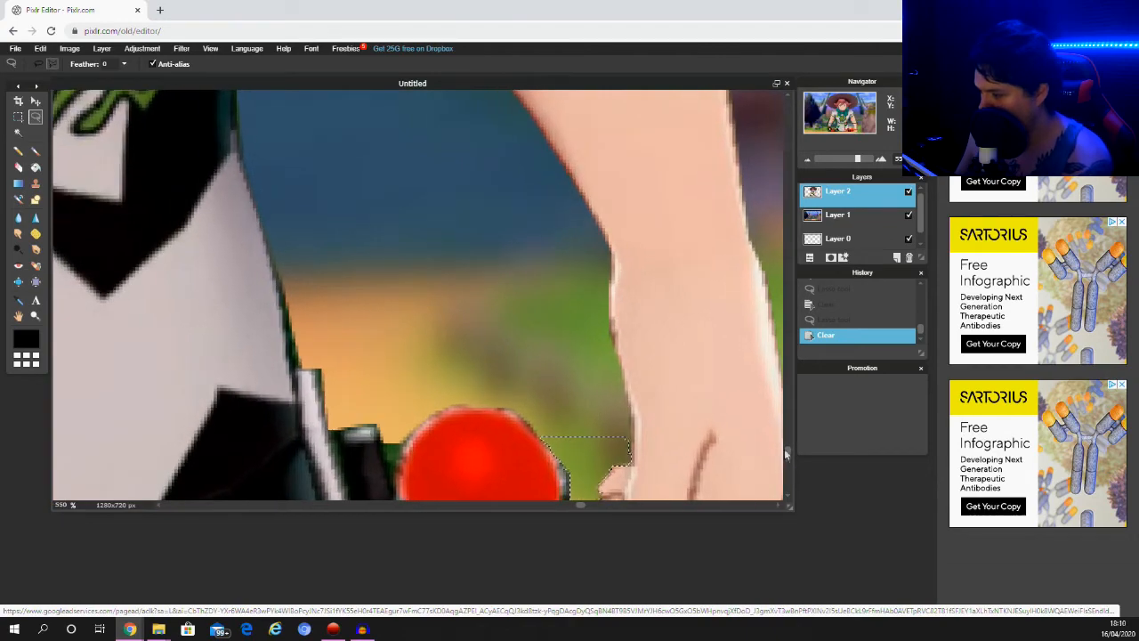
{"action": "mouse_move", "coordinate": [401, 308]}
{"action": "left_mouse_down"}
{"action": "mouse_move", "coordinate": [385, 255]}
{"action": "mouse_move", "coordinate": [410, 280]}
{"action": "left_mouse_up"}
Lasso the remaining grass fringe between the torso and the gloved arm, and clear it.
{"action": "scroll", "coordinate": [409, 279], "scroll_direction": "down", "scroll_amount": 5}
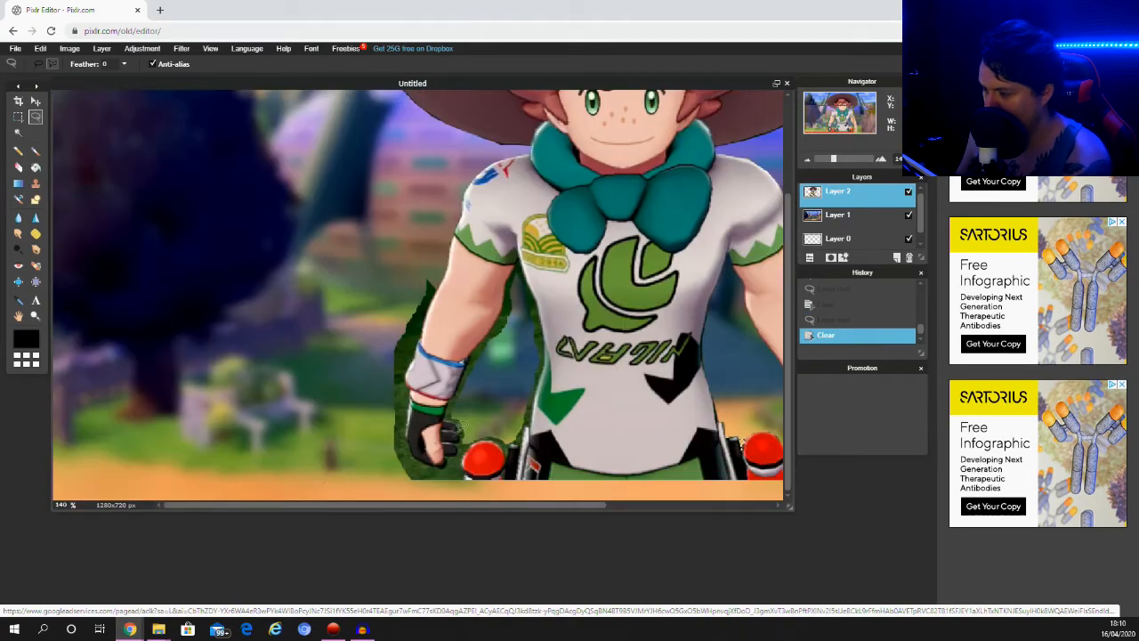
{"action": "scroll", "coordinate": [461, 425], "scroll_direction": "up", "scroll_amount": 3}
{"action": "left_click_drag", "start_coordinate": [788, 392], "coordinate": [788, 442]}
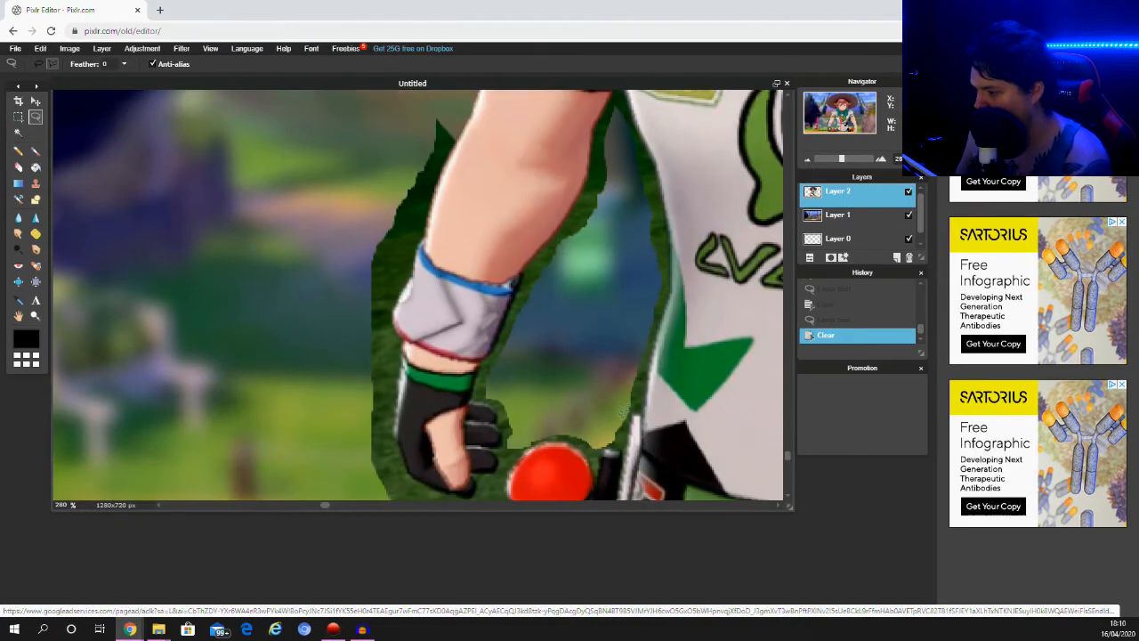
{"action": "mouse_move", "coordinate": [674, 288]}
{"action": "left_mouse_down"}
{"action": "mouse_move", "coordinate": [675, 230]}
{"action": "mouse_move", "coordinate": [632, 94]}
{"action": "left_mouse_up"}
{"action": "mouse_move", "coordinate": [616, 84]}
{"action": "left_mouse_down"}
{"action": "mouse_move", "coordinate": [586, 179]}
{"action": "mouse_move", "coordinate": [525, 261]}
{"action": "mouse_move", "coordinate": [475, 390]}
{"action": "mouse_move", "coordinate": [499, 407]}
{"action": "mouse_move", "coordinate": [508, 437]}
{"action": "mouse_move", "coordinate": [490, 441]}
{"action": "mouse_move", "coordinate": [500, 465]}
{"action": "mouse_move", "coordinate": [568, 435]}
{"action": "mouse_move", "coordinate": [597, 486]}
{"action": "mouse_move", "coordinate": [604, 442]}
{"action": "mouse_move", "coordinate": [630, 438]}
{"action": "mouse_move", "coordinate": [639, 410]}
{"action": "left_mouse_up"}
{"action": "left_click", "coordinate": [641, 410]}
{"action": "key", "text": "Delete"}
Clear the leftover grass around the gloved hand with the lasso.
{"action": "scroll", "coordinate": [575, 392], "scroll_direction": "up", "scroll_amount": 2}
{"action": "scroll", "coordinate": [577, 405], "scroll_direction": "down", "scroll_amount": 4}
{"action": "mouse_move", "coordinate": [548, 447]}
{"action": "left_mouse_down"}
{"action": "mouse_move", "coordinate": [540, 372]}
{"action": "mouse_move", "coordinate": [496, 374]}
{"action": "mouse_move", "coordinate": [495, 411]}
{"action": "mouse_move", "coordinate": [414, 381]}
{"action": "mouse_move", "coordinate": [392, 327]}
{"action": "mouse_move", "coordinate": [405, 214]}
{"action": "mouse_move", "coordinate": [361, 233]}
{"action": "mouse_move", "coordinate": [322, 510]}
{"action": "mouse_move", "coordinate": [507, 497]}
{"action": "mouse_move", "coordinate": [545, 439]}
{"action": "left_mouse_up"}
{"action": "key", "text": "Delete"}
Lasso the leftover grass outside the wristband and forearm of the gloved arm, and clear it.
{"action": "scroll", "coordinate": [539, 436], "scroll_direction": "up", "scroll_amount": 2}
{"action": "left_click_drag", "start_coordinate": [787, 478], "coordinate": [787, 411]}
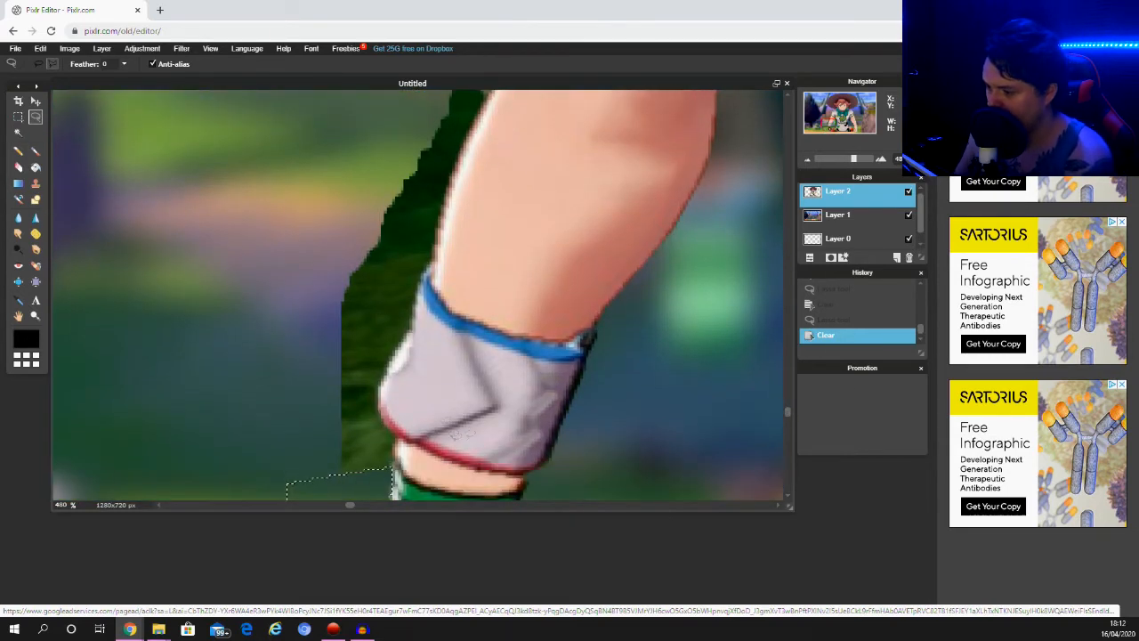
{"action": "mouse_move", "coordinate": [381, 411]}
{"action": "left_mouse_down"}
{"action": "mouse_move", "coordinate": [447, 186]}
{"action": "mouse_move", "coordinate": [492, 90]}
{"action": "mouse_move", "coordinate": [475, 76]}
{"action": "mouse_move", "coordinate": [434, 79]}
{"action": "mouse_move", "coordinate": [347, 214]}
{"action": "mouse_move", "coordinate": [259, 420]}
{"action": "mouse_move", "coordinate": [395, 459]}
{"action": "left_mouse_up"}
{"action": "left_click", "coordinate": [395, 459]}
{"action": "key", "text": "Delete"}
Outline the small dark green triangle left beside the gloved arm's elbow with the lasso, and clear it.
{"action": "scroll", "coordinate": [674, 381], "scroll_direction": "down", "scroll_amount": 2}
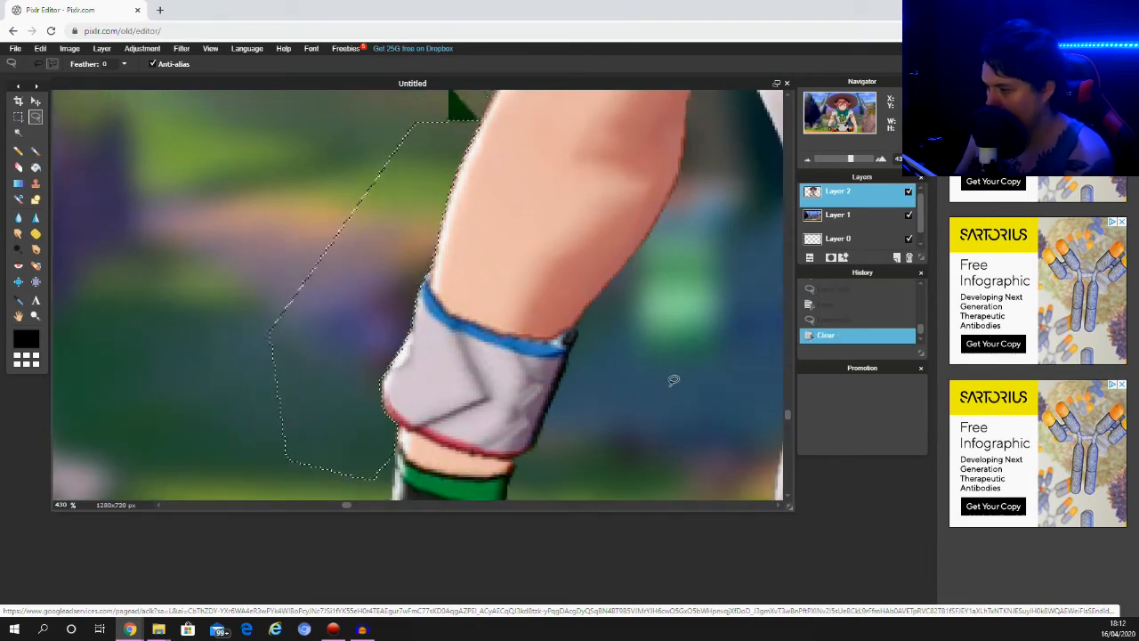
{"action": "left_click_drag", "start_coordinate": [788, 412], "coordinate": [788, 348]}
{"action": "scroll", "coordinate": [507, 396], "scroll_direction": "up", "scroll_amount": 4}
{"action": "left_click", "coordinate": [516, 355]}
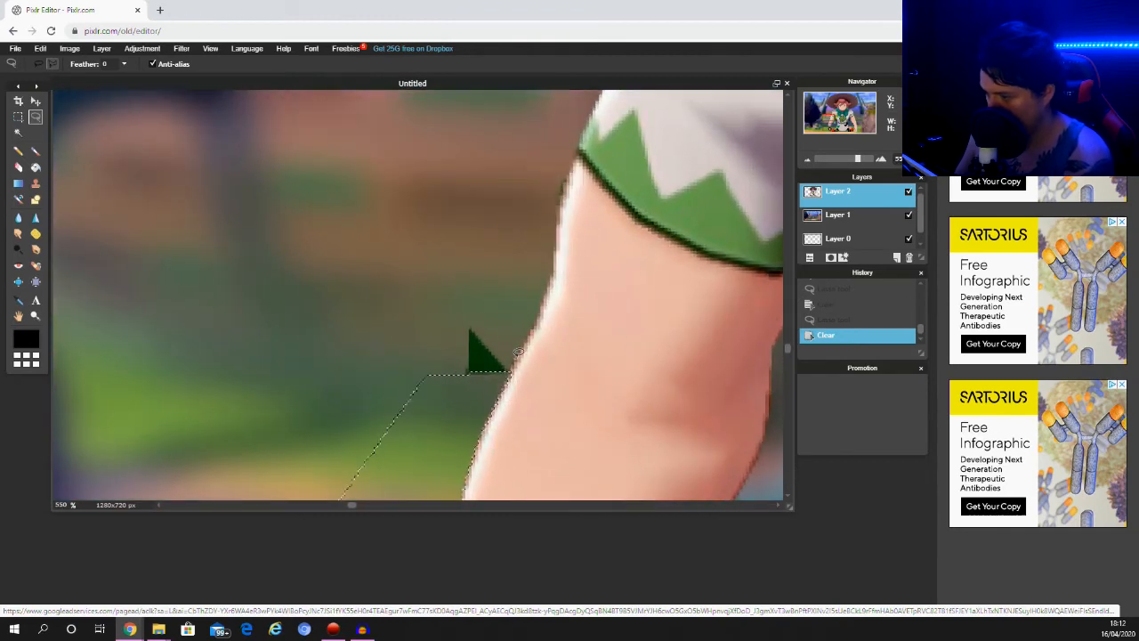
{"action": "left_click", "coordinate": [499, 380]}
{"action": "left_click", "coordinate": [449, 384]}
{"action": "left_click", "coordinate": [459, 308]}
{"action": "left_click", "coordinate": [516, 355]}
{"action": "key", "text": "Delete"}
Drop the selection with the Wand tool and move the cut-out character to the right side of the canvas.
{"action": "scroll", "coordinate": [482, 352], "scroll_direction": "down", "scroll_amount": 3}
{"action": "scroll", "coordinate": [481, 355], "scroll_direction": "down", "scroll_amount": 10}
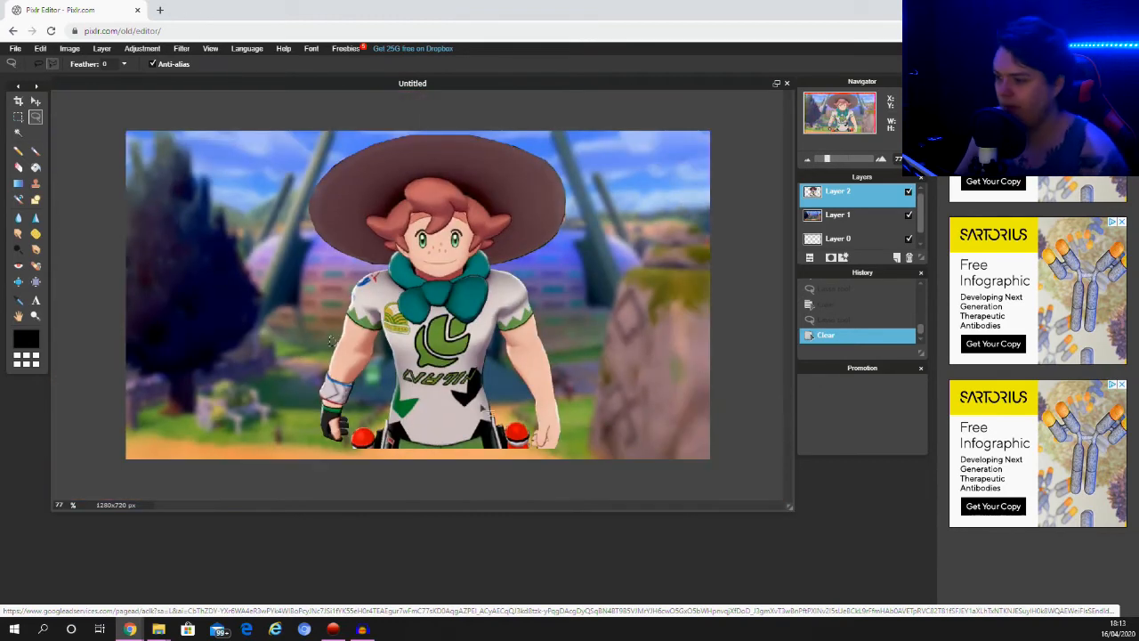
{"action": "left_click", "coordinate": [21, 134]}
{"action": "left_click", "coordinate": [238, 230]}
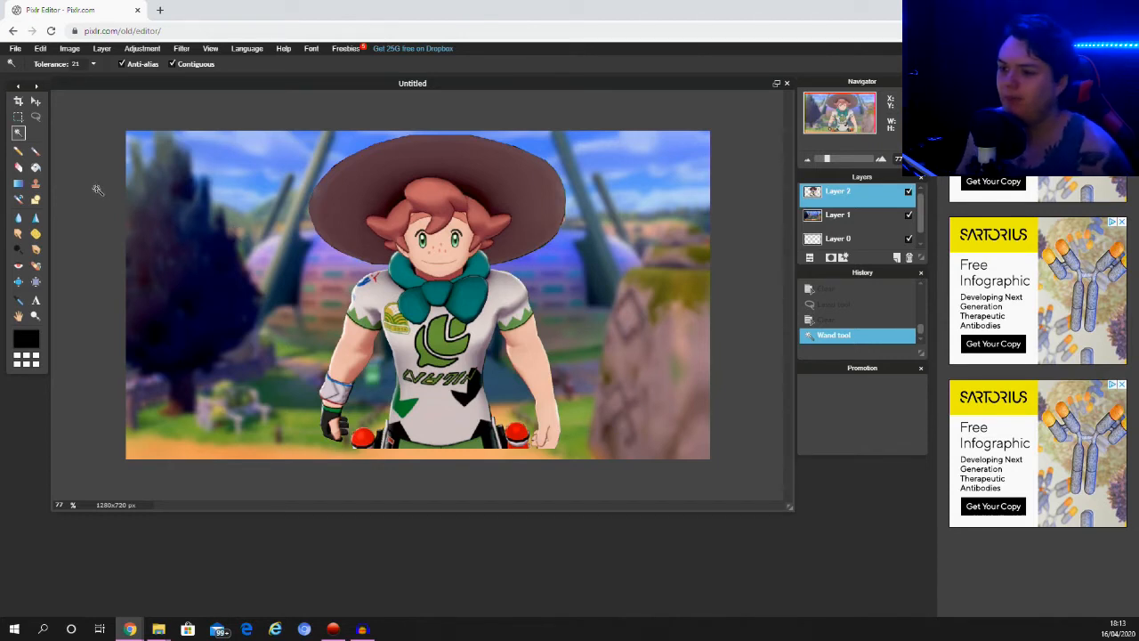
{"action": "left_click", "coordinate": [35, 100]}
{"action": "left_click_drag", "start_coordinate": [446, 350], "coordinate": [613, 369]}
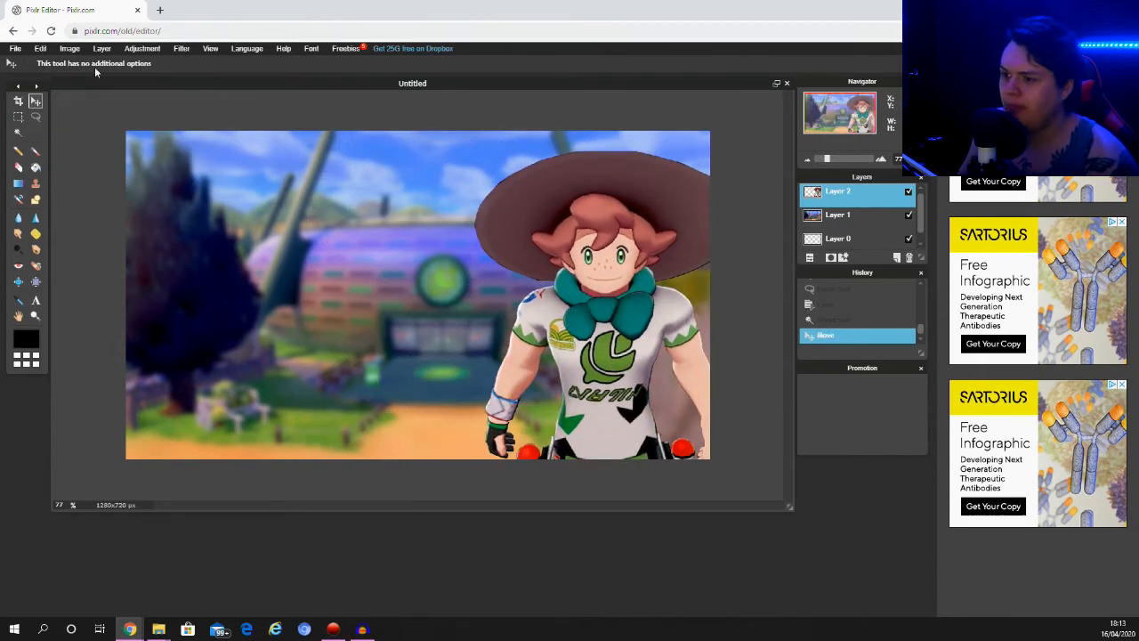
Add the Sword_Shield_Milo picture from the Pictures folder as a new layer.
{"action": "left_click", "coordinate": [101, 49]}
{"action": "left_click", "coordinate": [123, 98]}
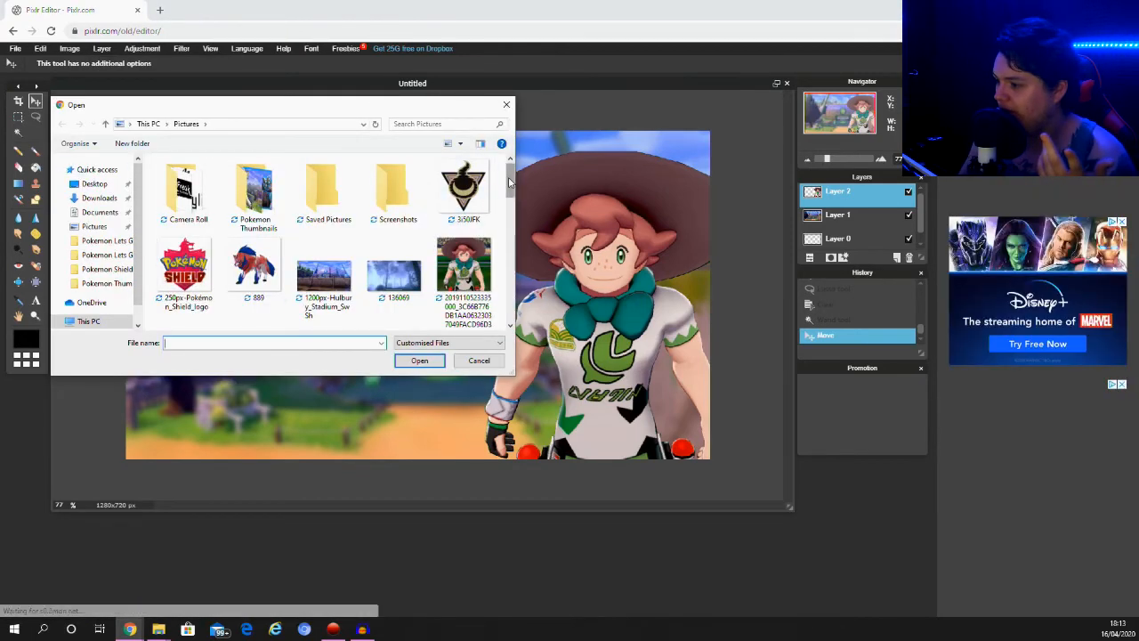
{"action": "scroll", "coordinate": [498, 240], "scroll_direction": "down", "scroll_amount": 5}
{"action": "scroll", "coordinate": [497, 240], "scroll_direction": "down", "scroll_amount": 3}
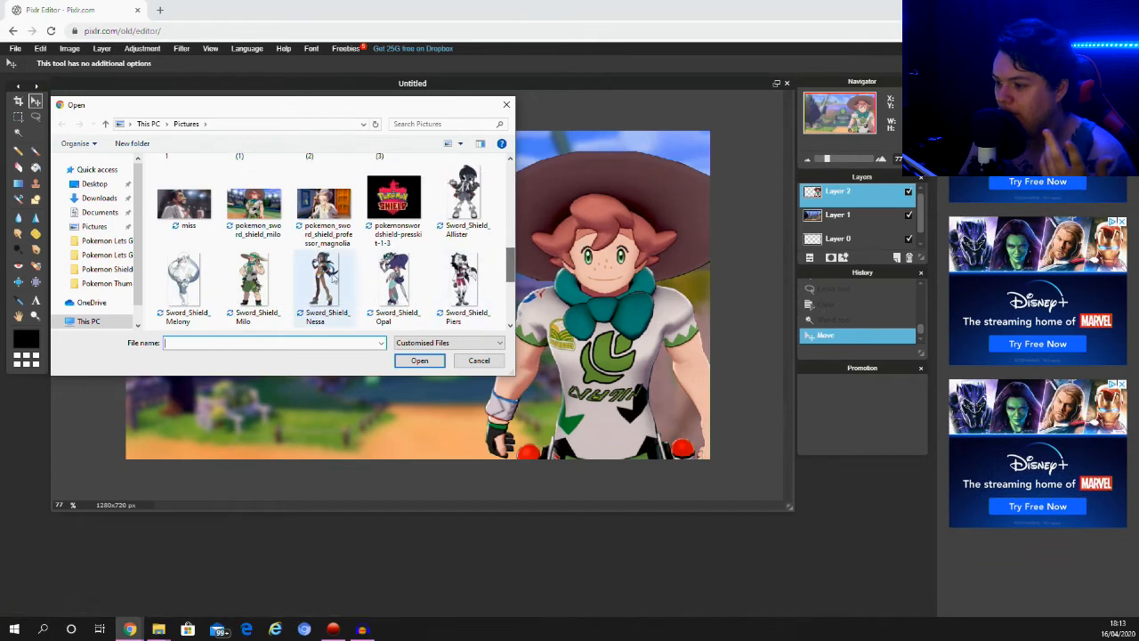
{"action": "left_click", "coordinate": [276, 294]}
{"action": "left_click", "coordinate": [419, 361]}
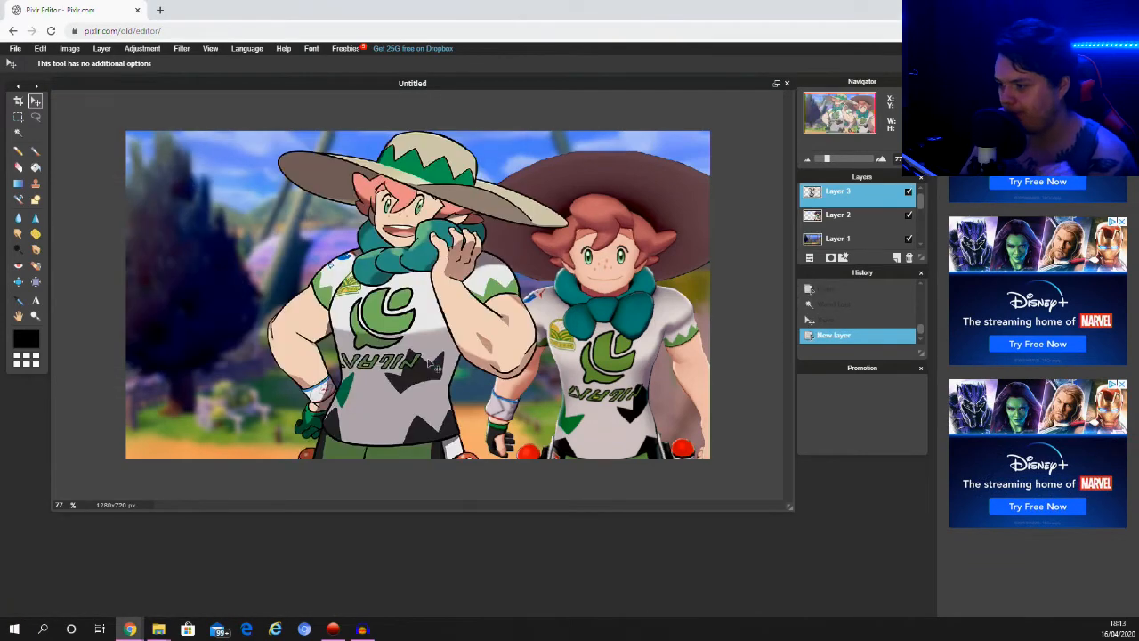
Scale the full-body Milo artwork down with Free transform, place it in front of the stadium's left part, and apply the changes.
{"action": "left_click_drag", "start_coordinate": [412, 344], "coordinate": [336, 260]}
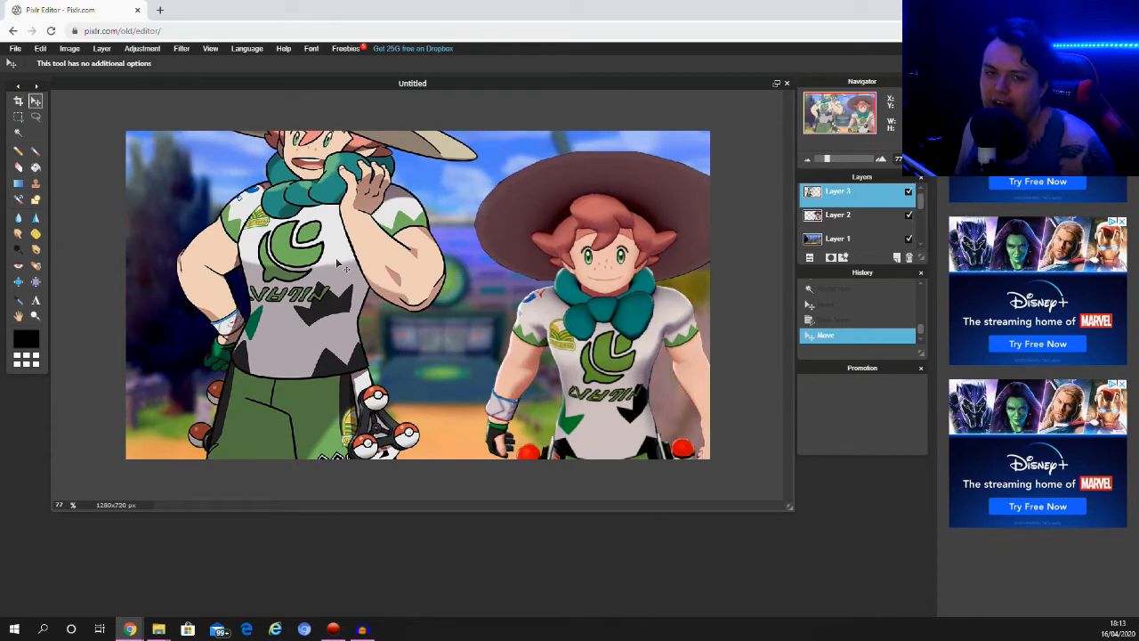
{"action": "left_click", "coordinate": [44, 49]}
{"action": "left_click", "coordinate": [59, 134]}
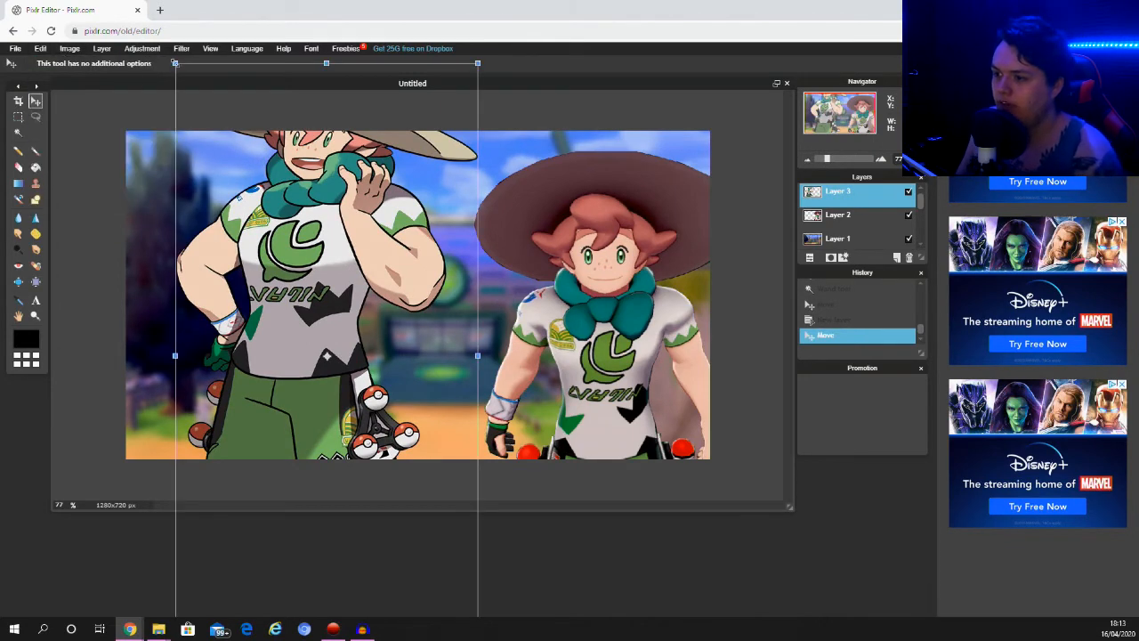
{"action": "left_click_drag", "start_coordinate": [174, 63], "coordinate": [259, 227]}
{"action": "left_click_drag", "start_coordinate": [328, 341], "coordinate": [316, 303]}
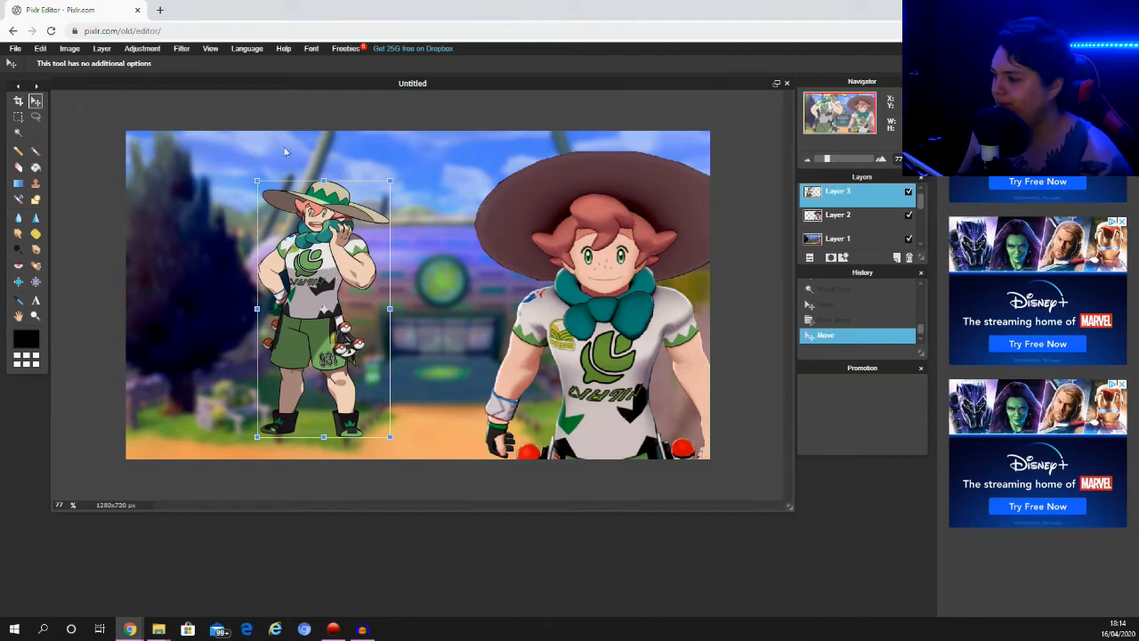
{"action": "left_click", "coordinate": [110, 217]}
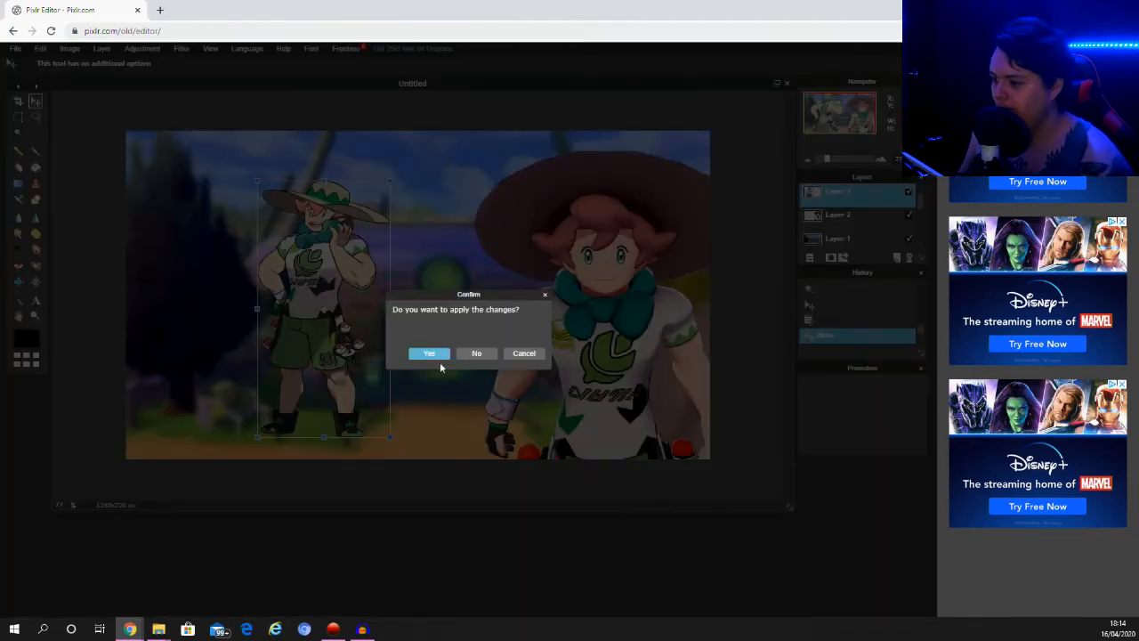
{"action": "left_click", "coordinate": [432, 353]}
Delete the full-body artwork layer and move the cut-out character back towards the centre of the canvas.
{"action": "right_click", "coordinate": [841, 197]}
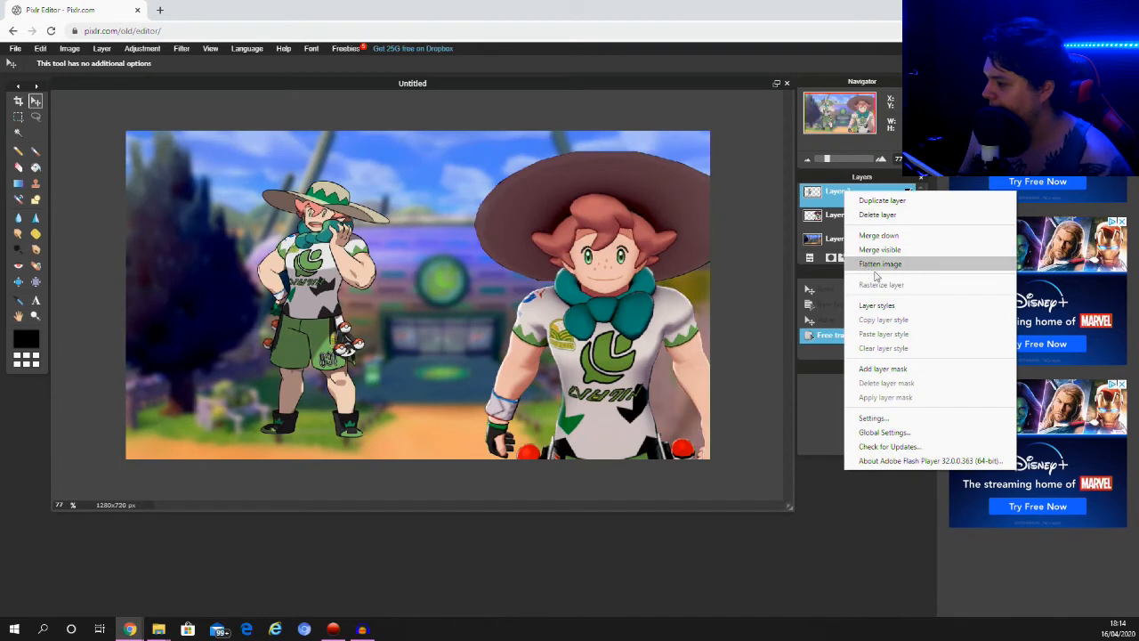
{"action": "left_click", "coordinate": [876, 215]}
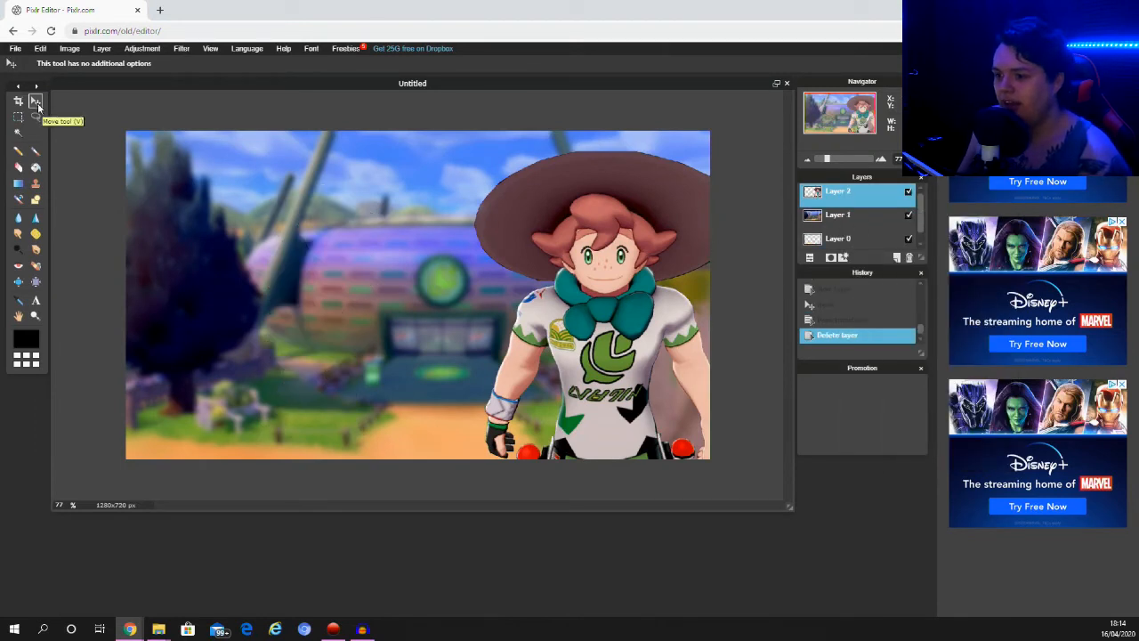
{"action": "left_click", "coordinate": [36, 103]}
{"action": "left_click_drag", "start_coordinate": [611, 357], "coordinate": [555, 349]}
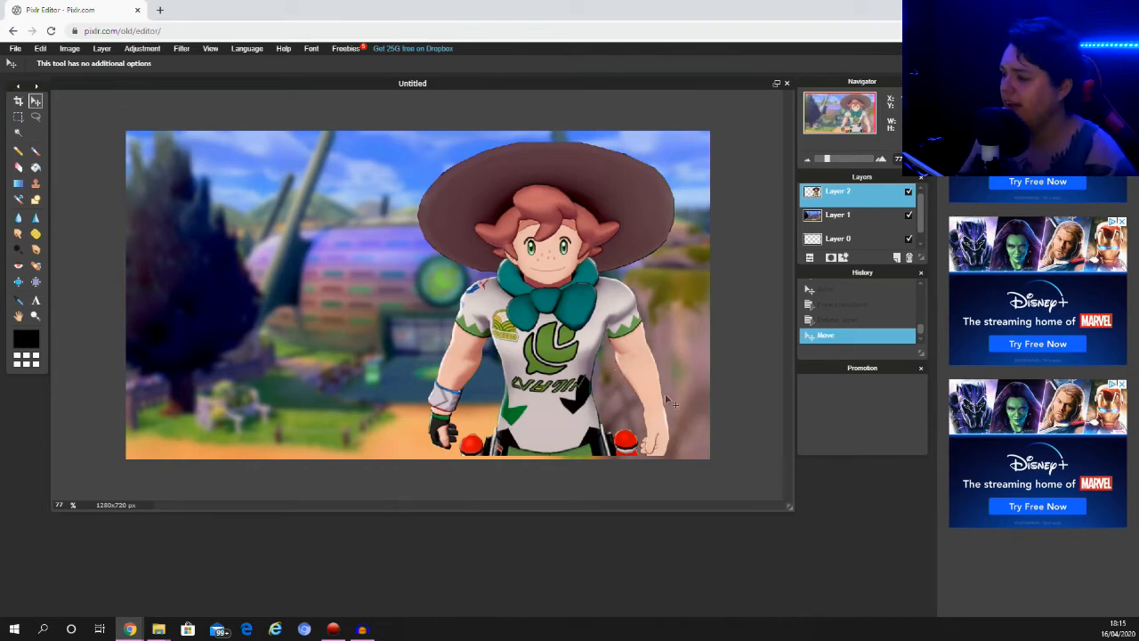
{"action": "scroll", "coordinate": [629, 373], "scroll_direction": "up", "scroll_amount": 1}
{"action": "scroll", "coordinate": [629, 373], "scroll_direction": "up", "scroll_amount": 1}
{"action": "scroll", "coordinate": [636, 376], "scroll_direction": "down", "scroll_amount": 2}
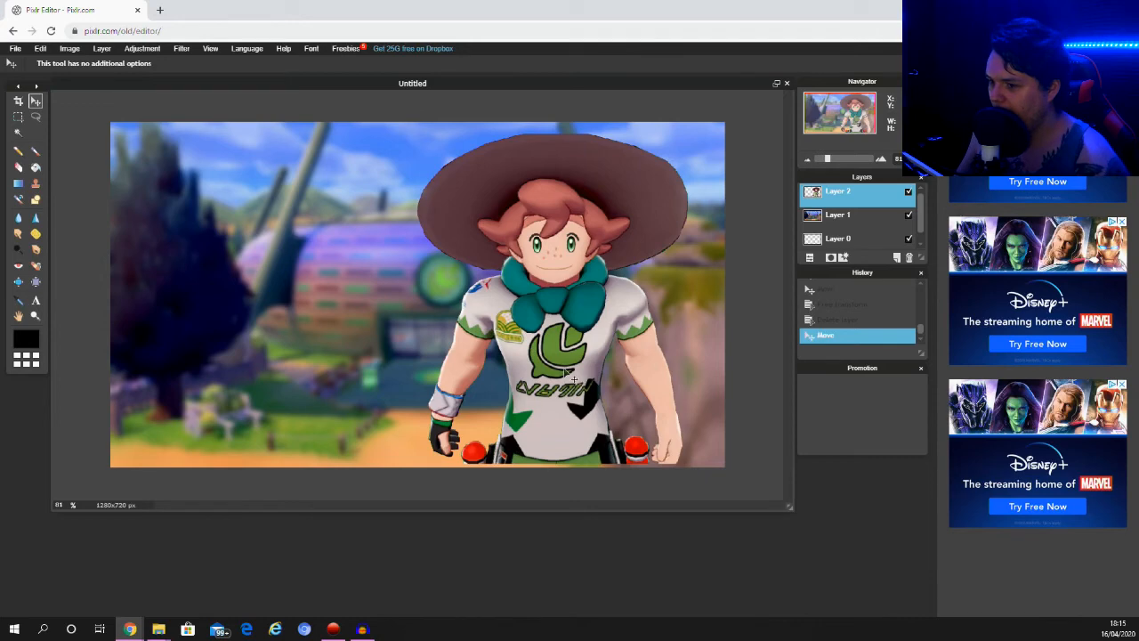
{"action": "left_click_drag", "start_coordinate": [573, 379], "coordinate": [537, 395]}
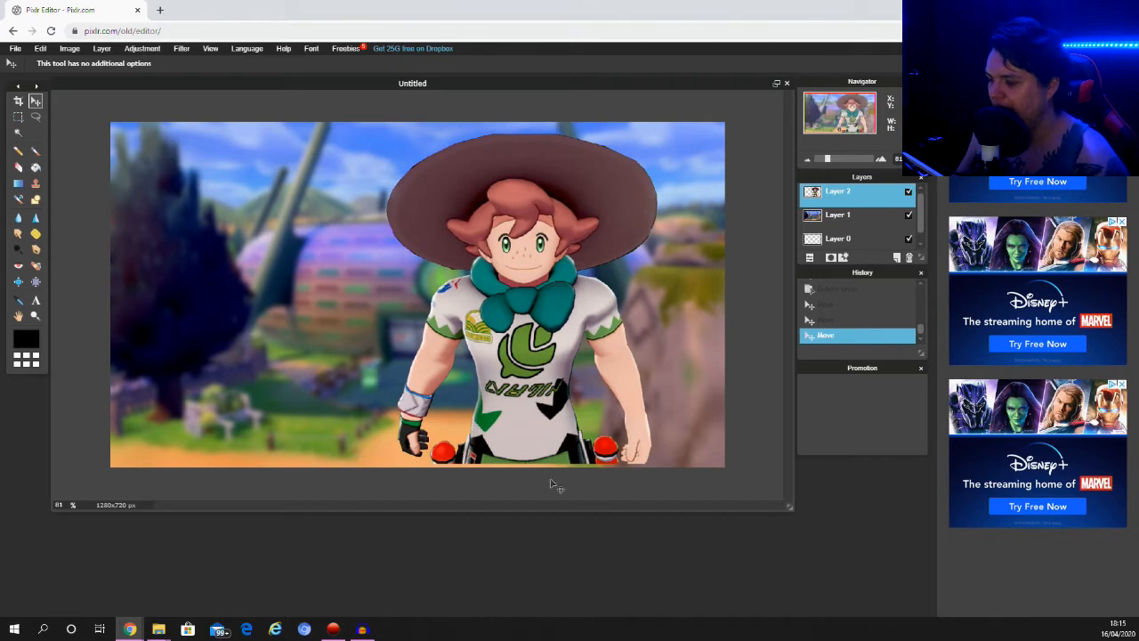
Enlarge the cut-out character slightly with Free transform, place it against the canvas's right edge, and apply the changes.
{"action": "left_click", "coordinate": [41, 50]}
{"action": "left_click", "coordinate": [60, 134]}
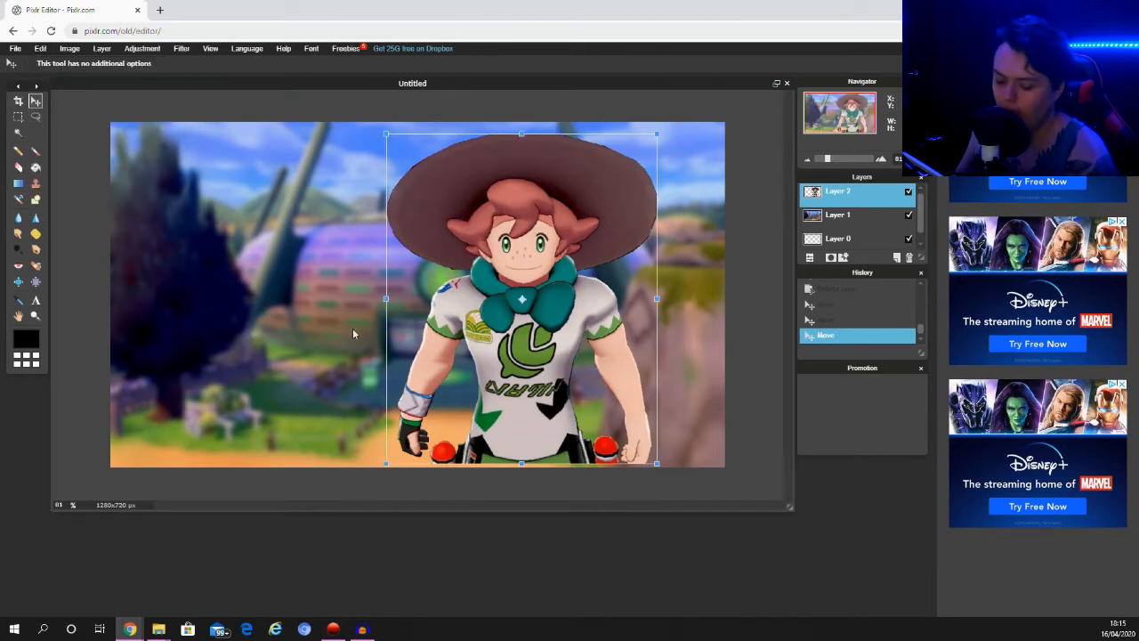
{"action": "left_click_drag", "start_coordinate": [552, 370], "coordinate": [630, 372]}
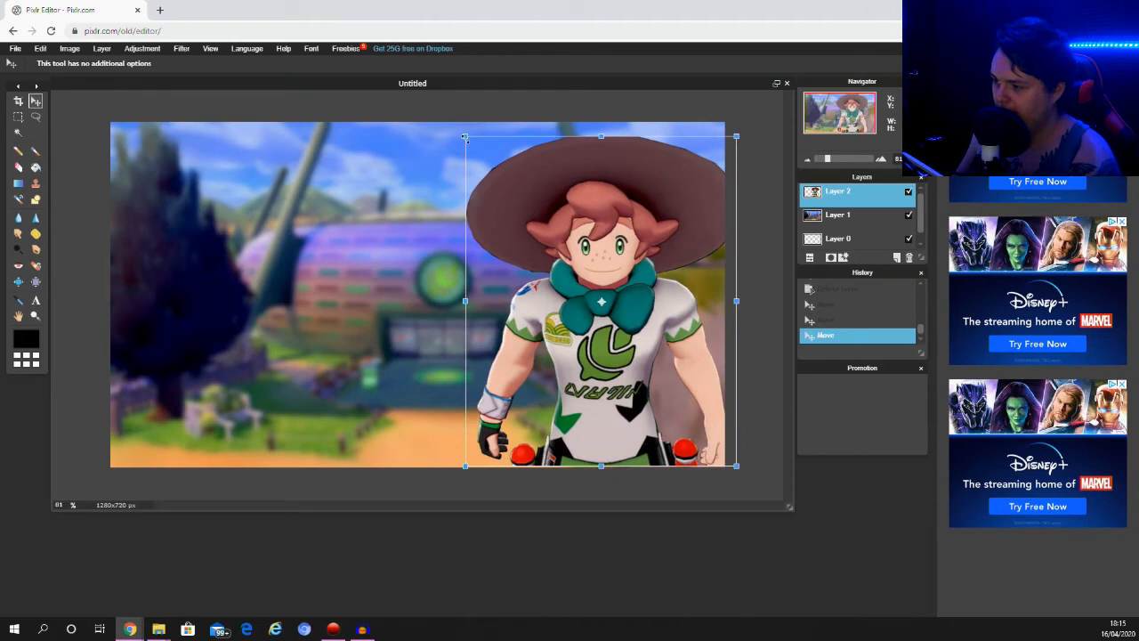
{"action": "left_click_drag", "start_coordinate": [466, 136], "coordinate": [441, 120]}
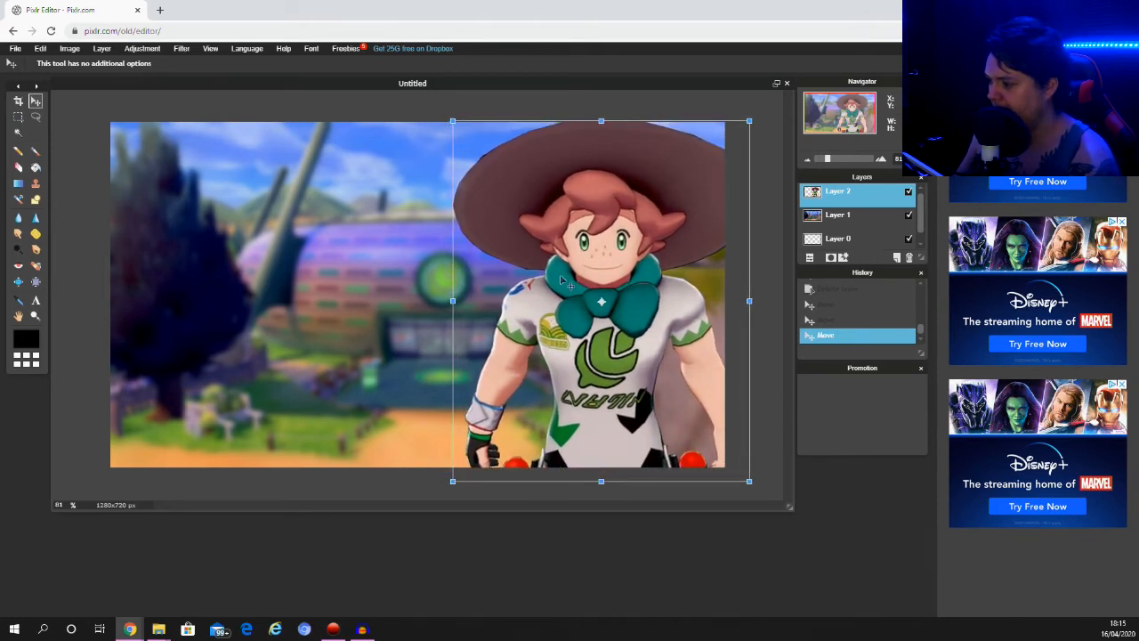
{"action": "left_click_drag", "start_coordinate": [573, 303], "coordinate": [553, 301]}
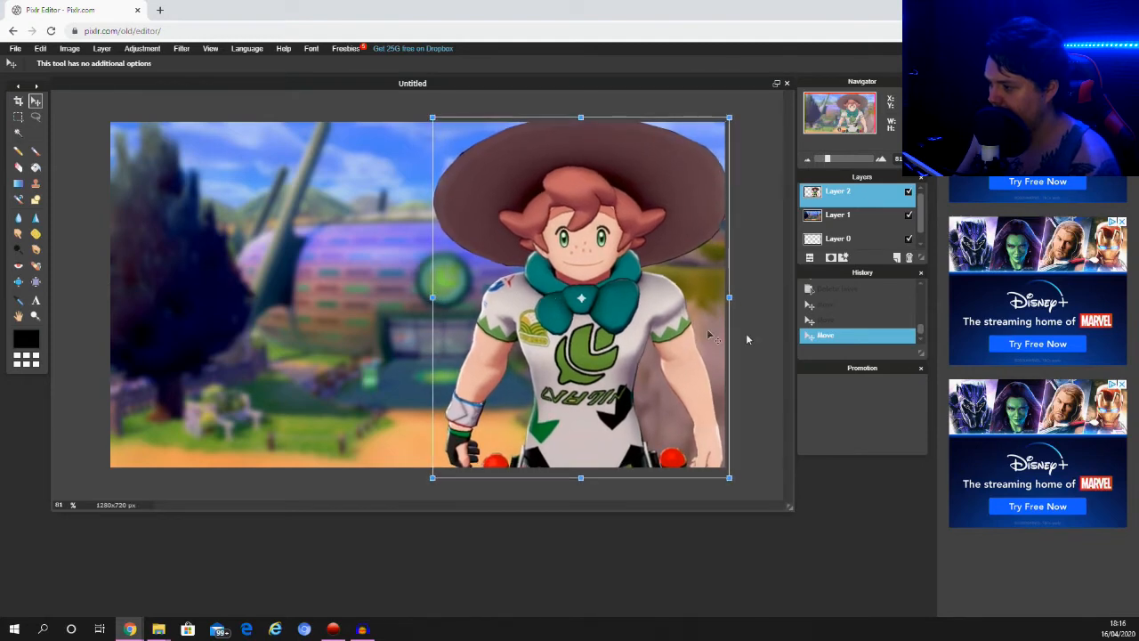
{"action": "left_click", "coordinate": [748, 340]}
{"action": "left_click", "coordinate": [430, 355]}
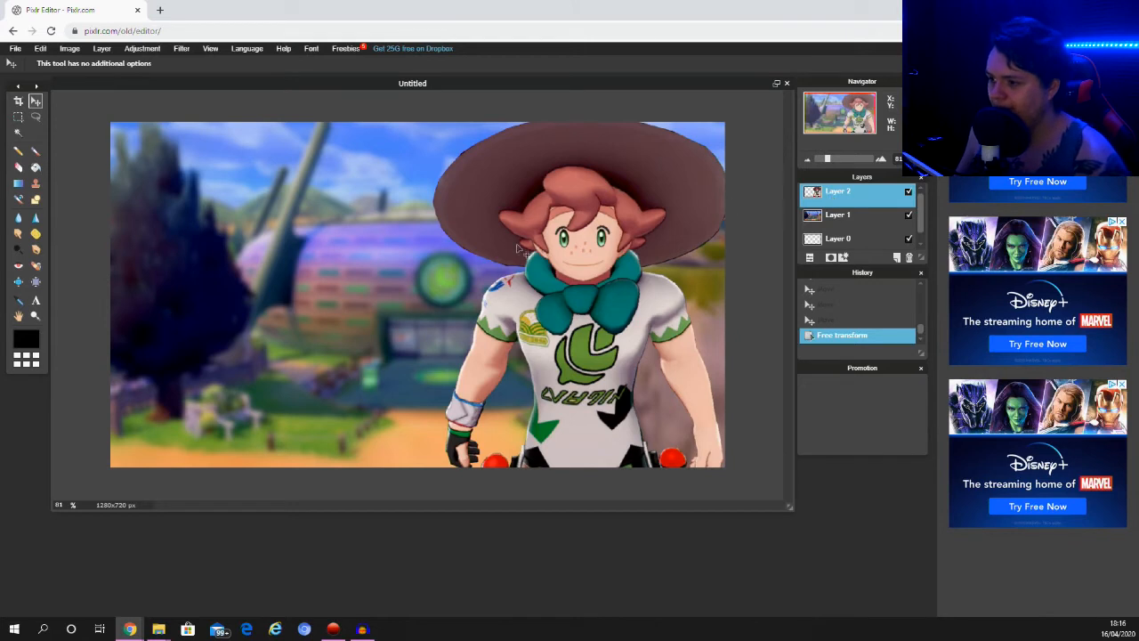
Open the layer styles of the character layer and turn on Outer glow.
{"action": "left_click", "coordinate": [107, 51]}
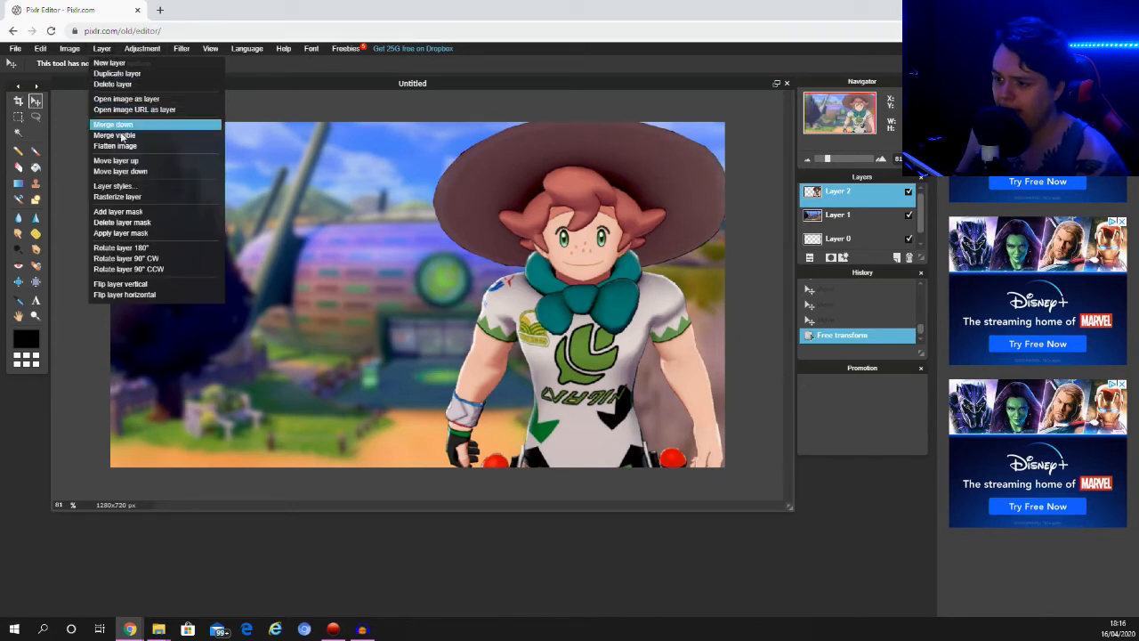
{"action": "left_click", "coordinate": [125, 186]}
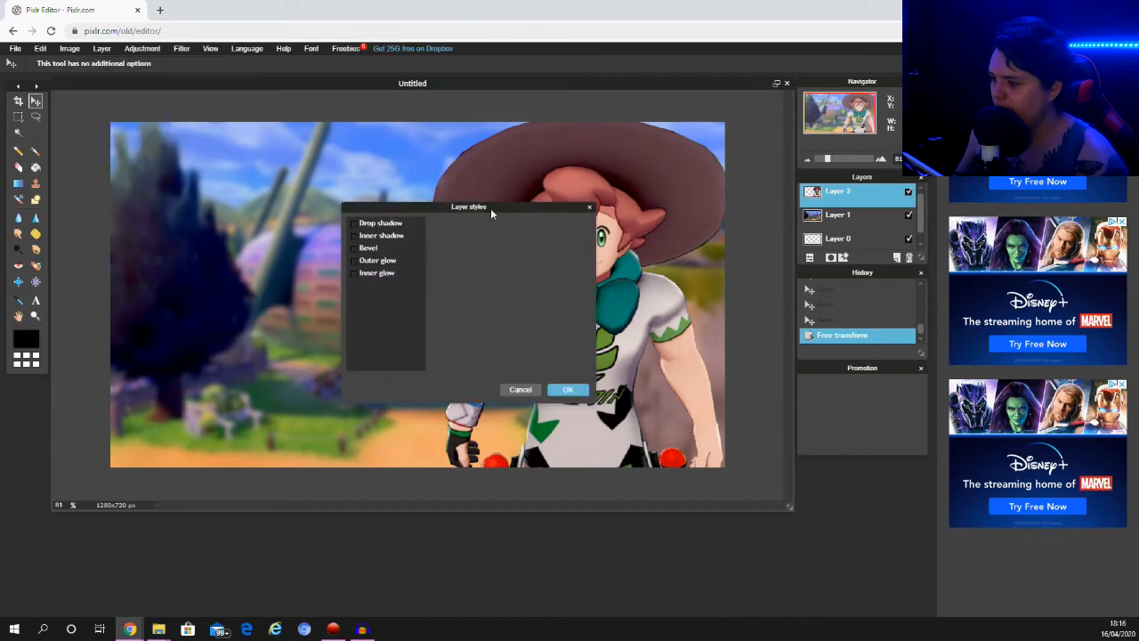
{"action": "left_click_drag", "start_coordinate": [517, 210], "coordinate": [310, 192]}
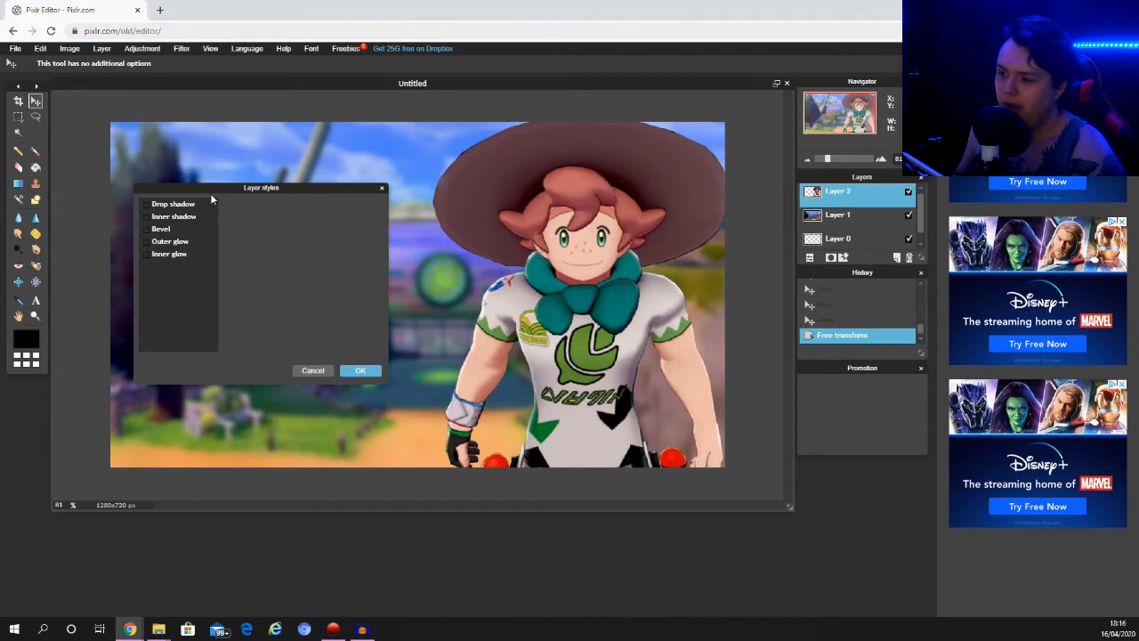
{"action": "left_click", "coordinate": [180, 241]}
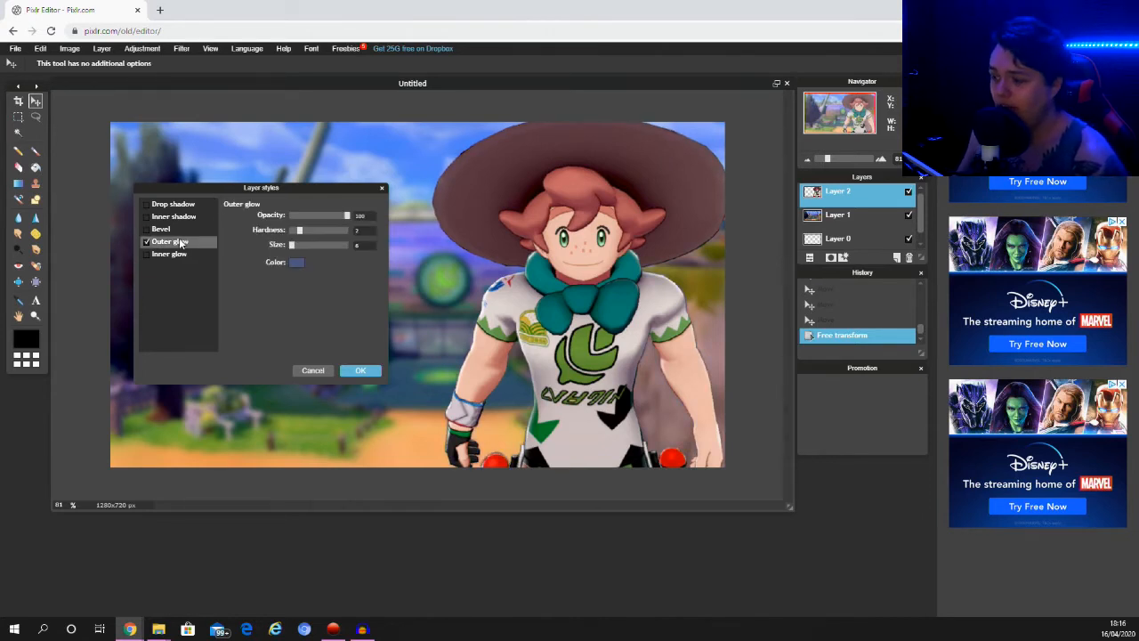
Set the outer glow colour to dark green 00781a, sampled from the green patch low on the character's shirt.
{"action": "left_click", "coordinate": [296, 264]}
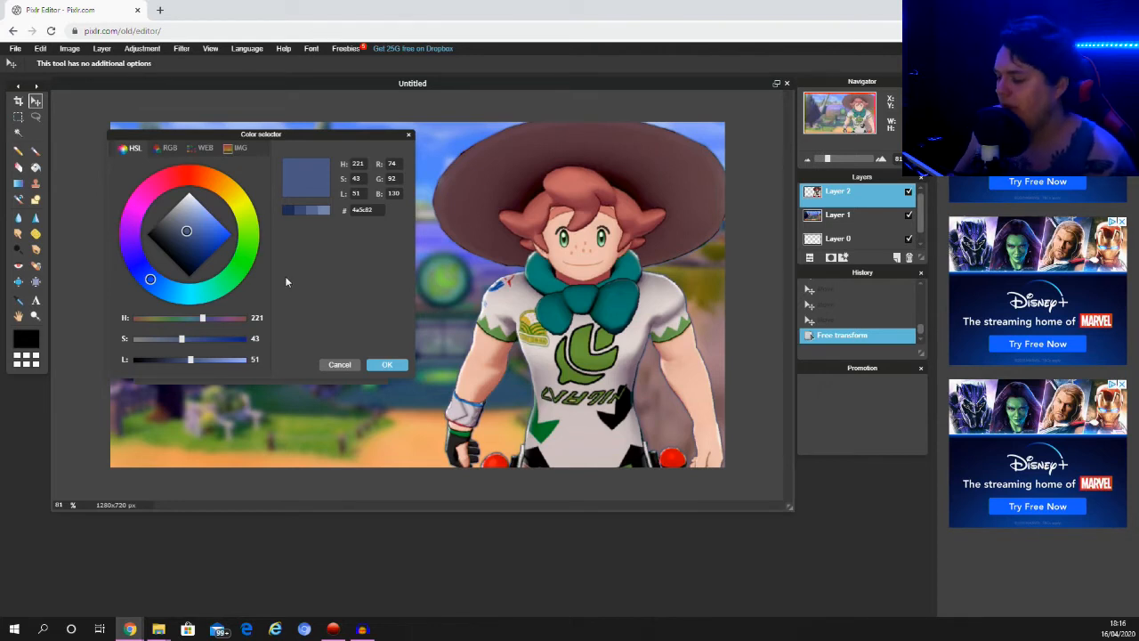
{"action": "left_click", "coordinate": [244, 258]}
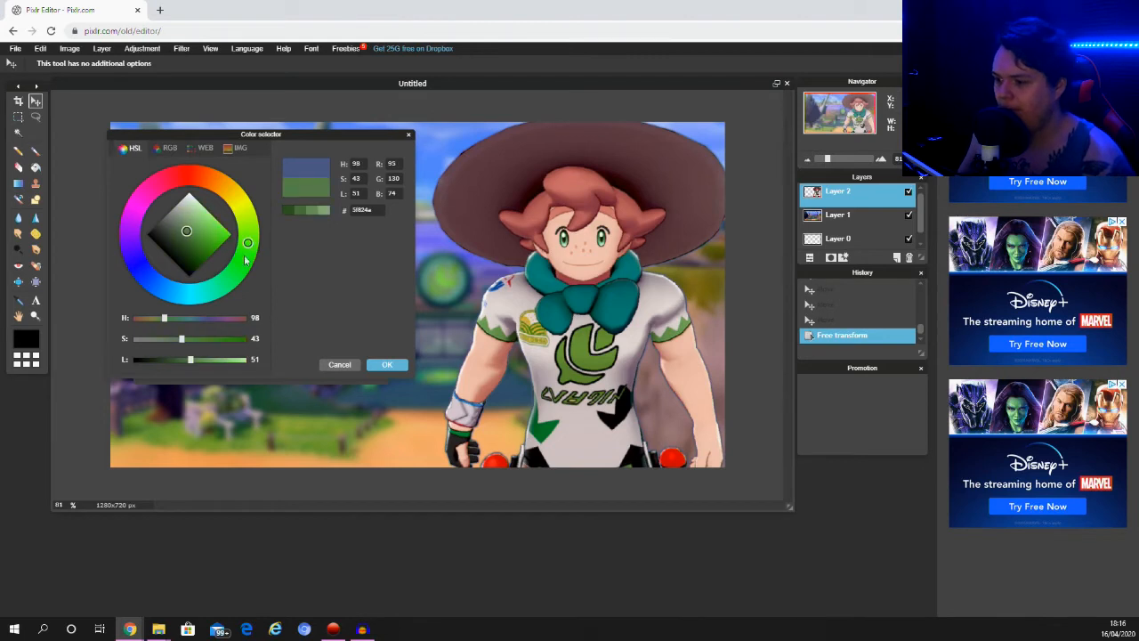
{"action": "mouse_move", "coordinate": [198, 232]}
{"action": "left_mouse_down"}
{"action": "mouse_move", "coordinate": [190, 261]}
{"action": "mouse_move", "coordinate": [229, 227]}
{"action": "mouse_move", "coordinate": [220, 266]}
{"action": "left_mouse_up"}
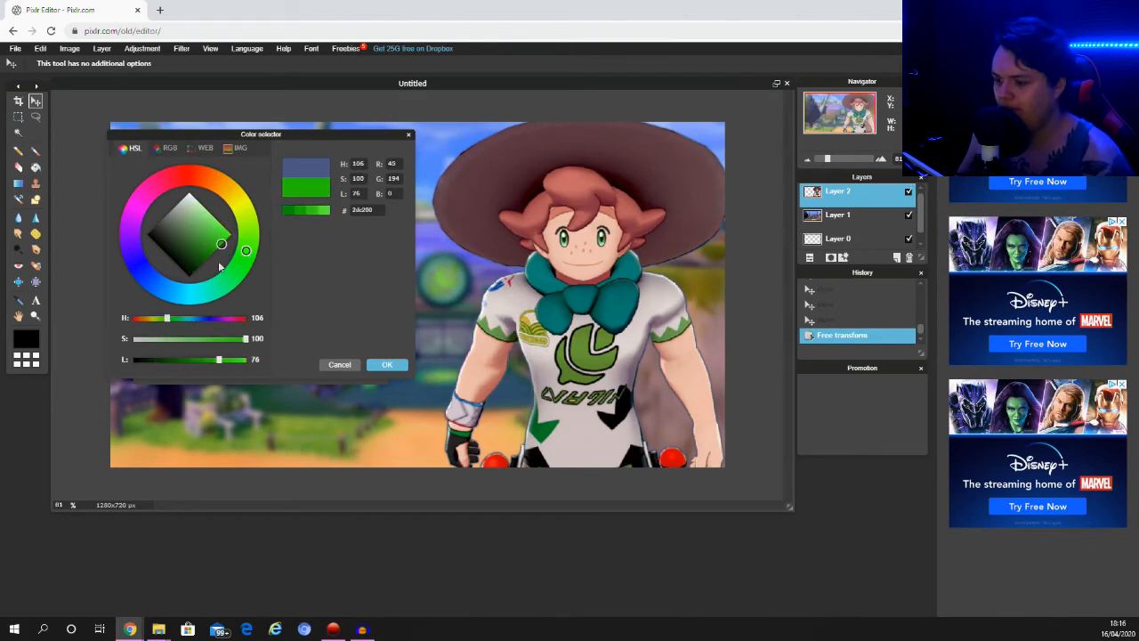
{"action": "left_click_drag", "start_coordinate": [221, 362], "coordinate": [250, 360]}
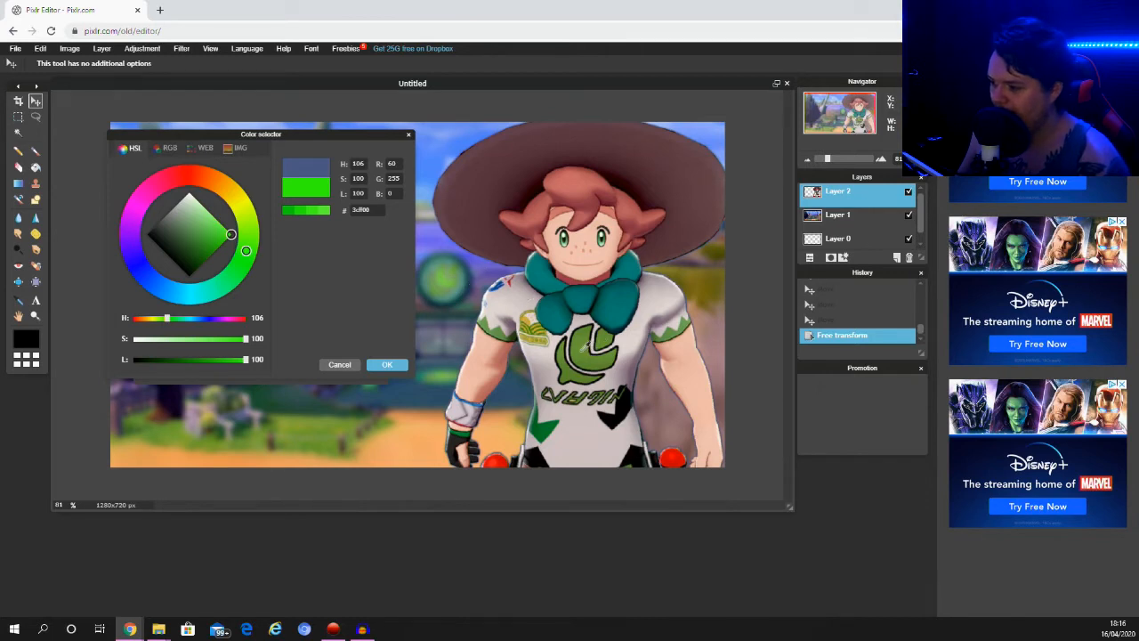
{"action": "left_click", "coordinate": [584, 346]}
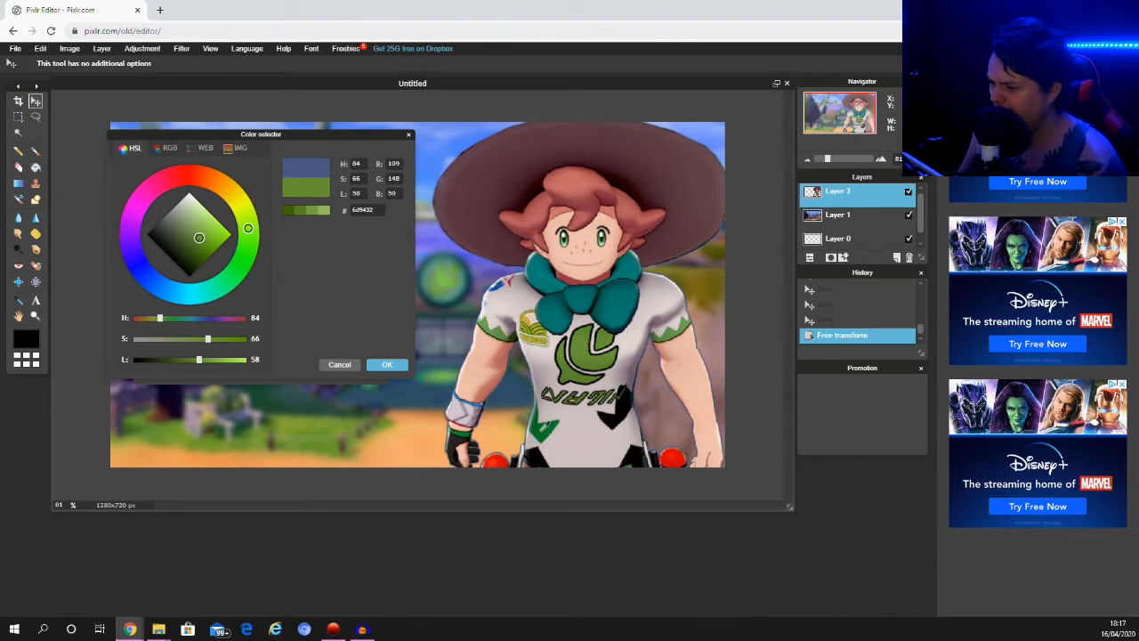
{"action": "left_click", "coordinate": [543, 428]}
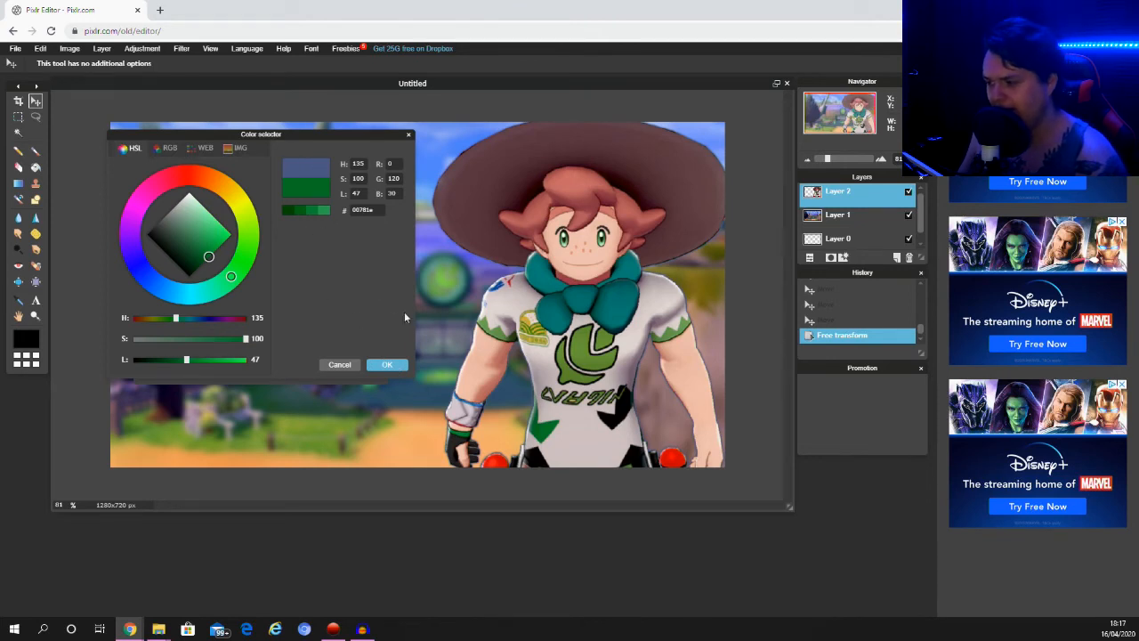
{"action": "left_click", "coordinate": [589, 424]}
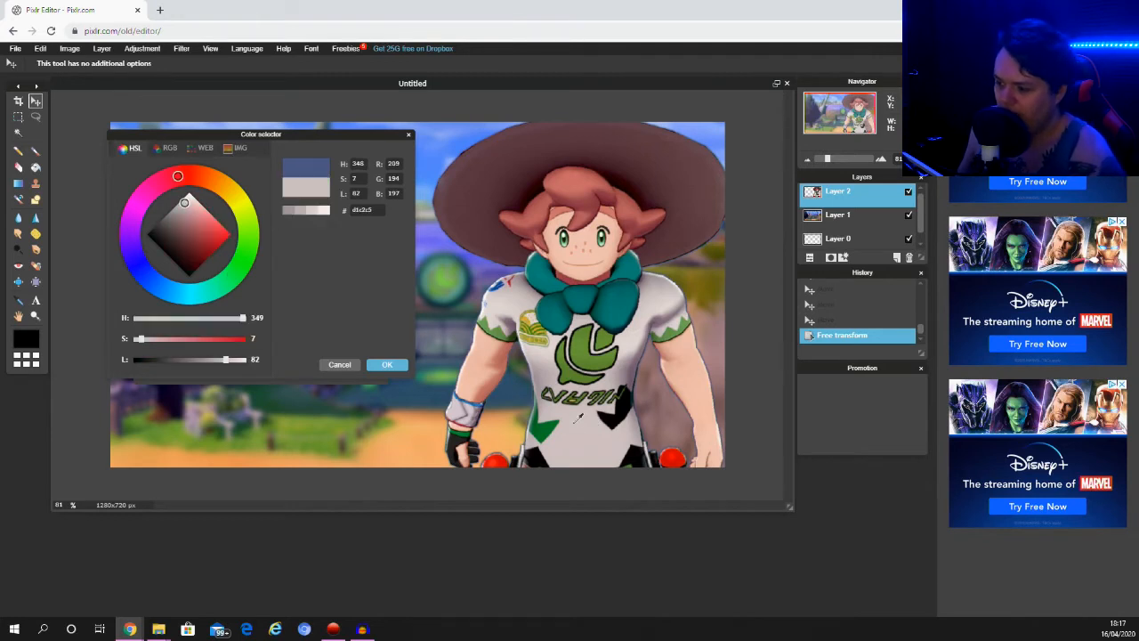
{"action": "left_click", "coordinate": [547, 423]}
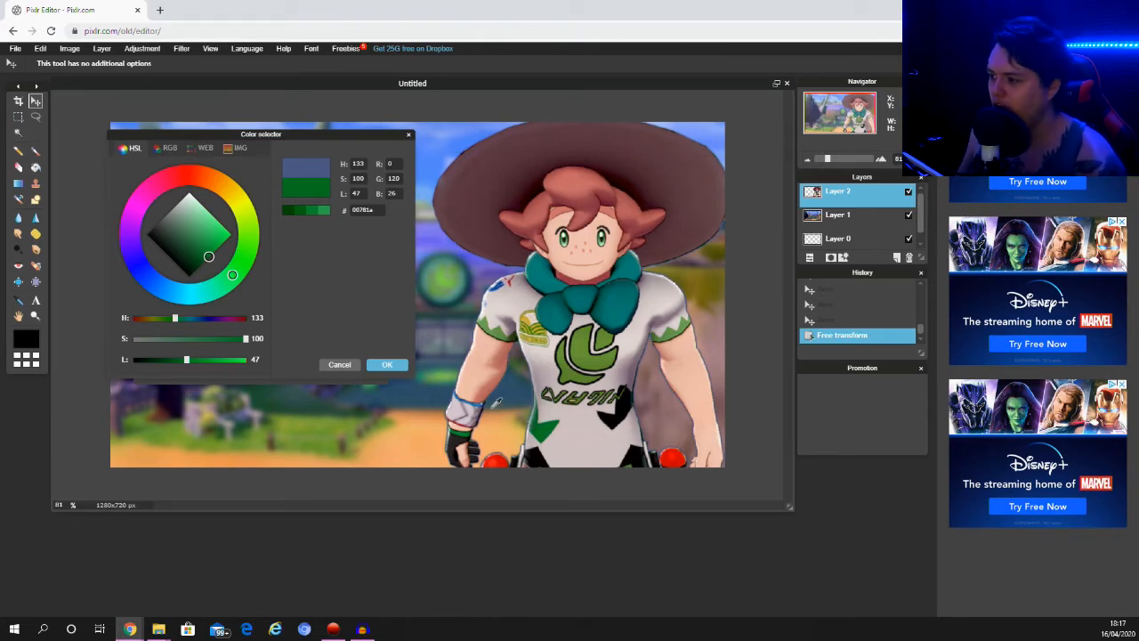
{"action": "left_click", "coordinate": [384, 364]}
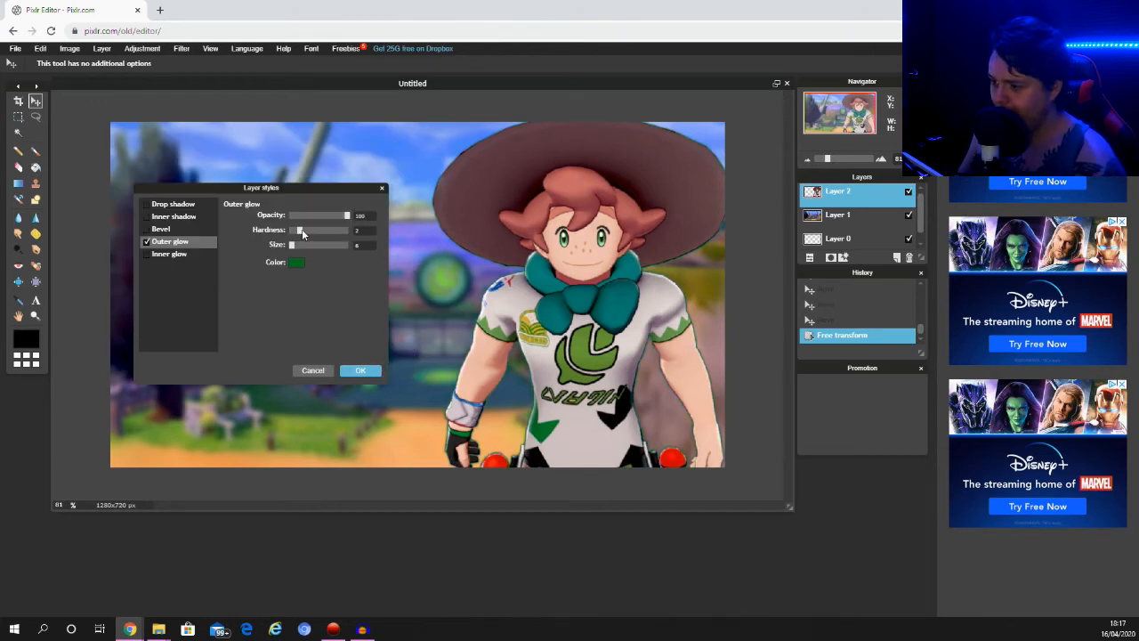
Set the outer glow's hardness to 5 and its size to 20.
{"action": "mouse_move", "coordinate": [306, 233]}
{"action": "left_mouse_down"}
{"action": "mouse_move", "coordinate": [341, 241]}
{"action": "mouse_move", "coordinate": [298, 248]}
{"action": "left_mouse_up"}
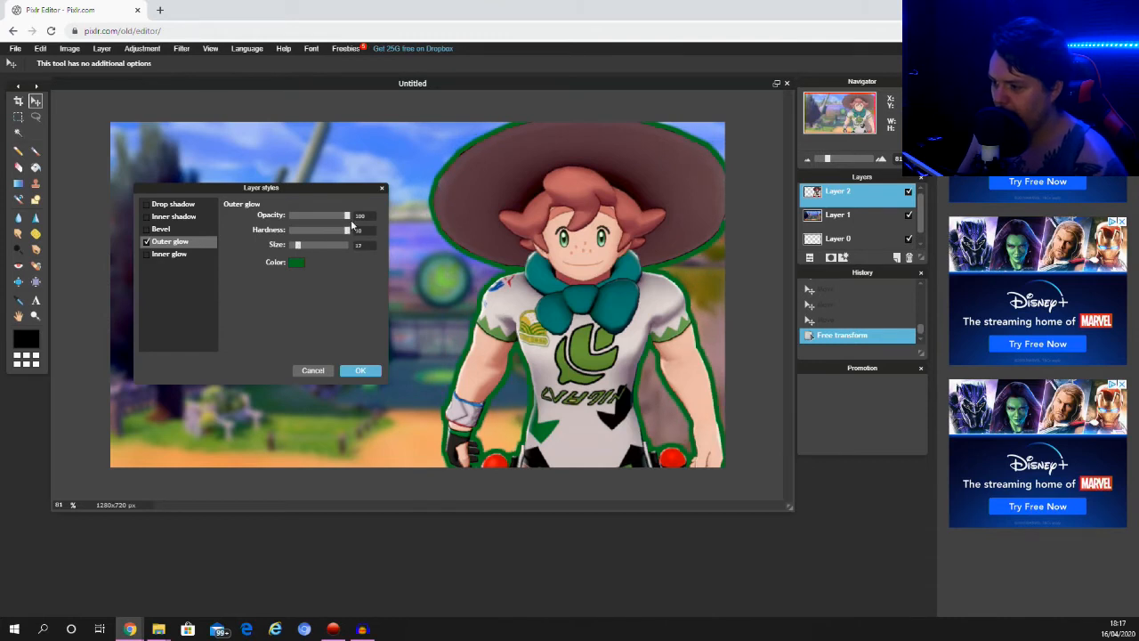
{"action": "mouse_move", "coordinate": [348, 220]}
{"action": "left_mouse_down"}
{"action": "mouse_move", "coordinate": [320, 221]}
{"action": "mouse_move", "coordinate": [348, 238]}
{"action": "mouse_move", "coordinate": [299, 236]}
{"action": "mouse_move", "coordinate": [340, 236]}
{"action": "left_mouse_up"}
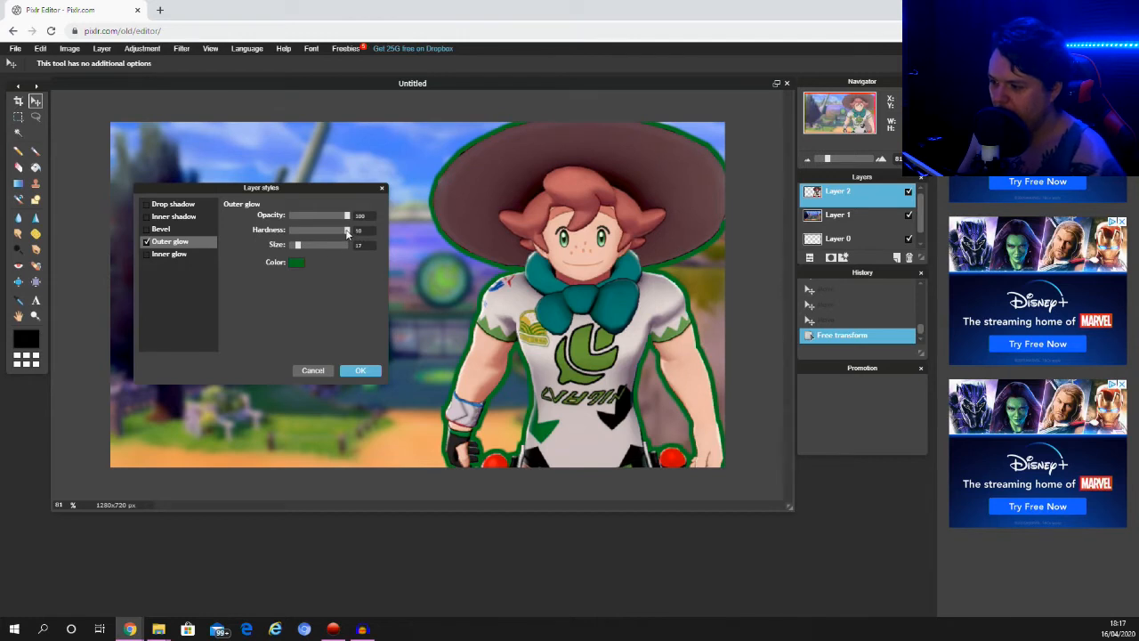
{"action": "left_click_drag", "start_coordinate": [348, 232], "coordinate": [336, 234]}
{"action": "left_click", "coordinate": [362, 233]}
{"action": "key", "text": "BackSpace"}
{"action": "type", "text": "5"}
{"action": "left_click", "coordinate": [362, 246]}
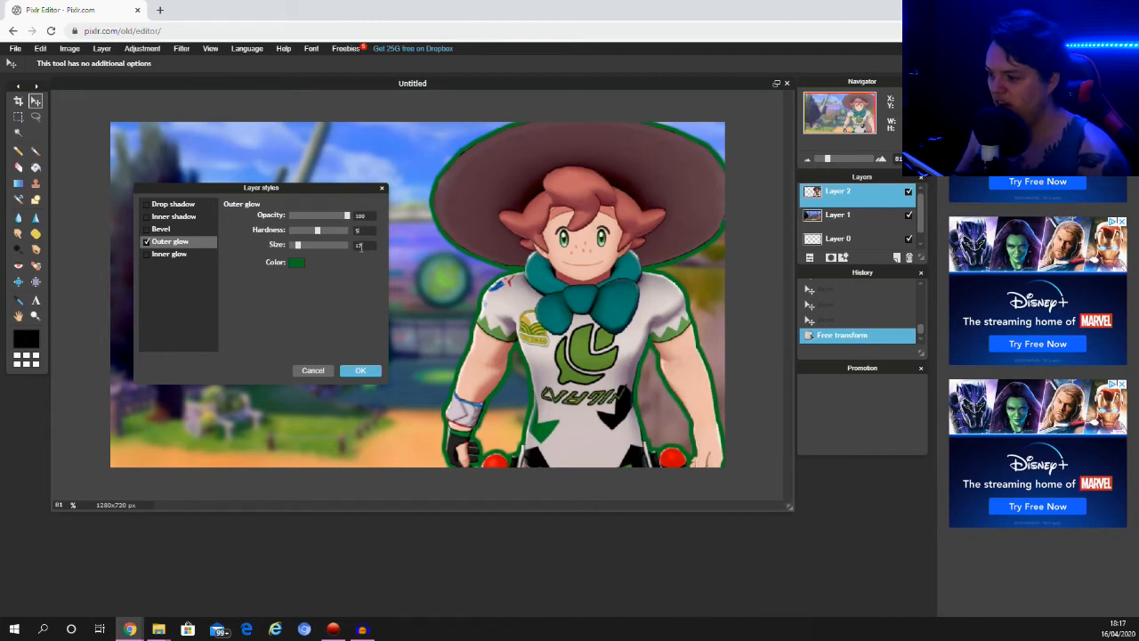
{"action": "mouse_move", "coordinate": [303, 247]}
{"action": "left_mouse_down"}
{"action": "mouse_move", "coordinate": [387, 250]}
{"action": "mouse_move", "coordinate": [298, 250]}
{"action": "left_mouse_up"}
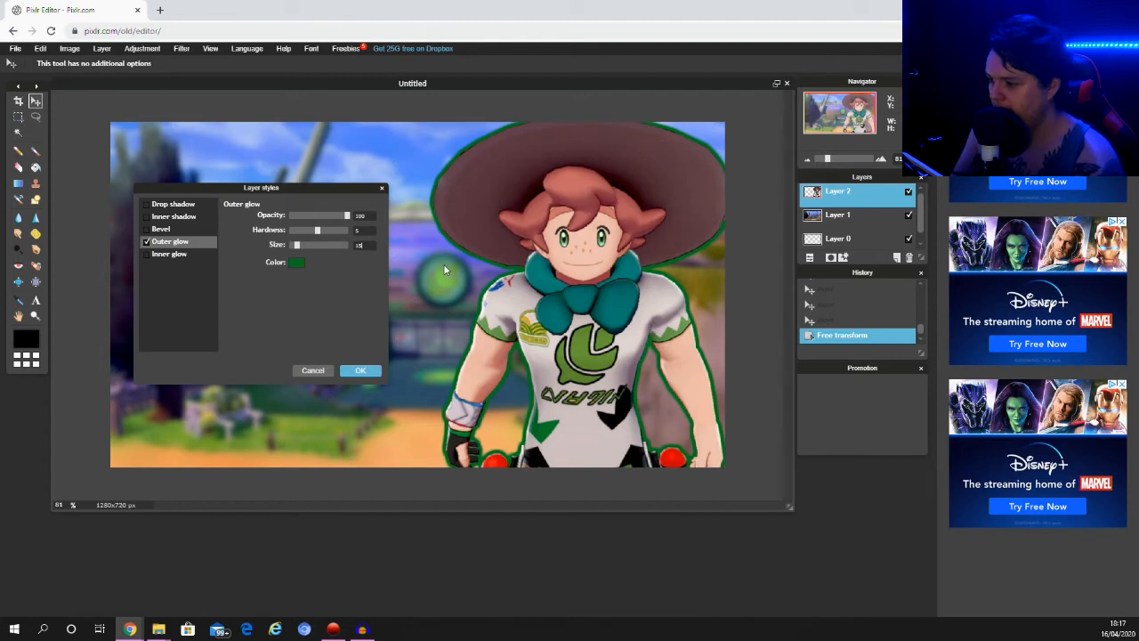
{"action": "key", "text": "BackSpace"}
{"action": "key", "text": "BackSpace"}
{"action": "type", "text": "20"}
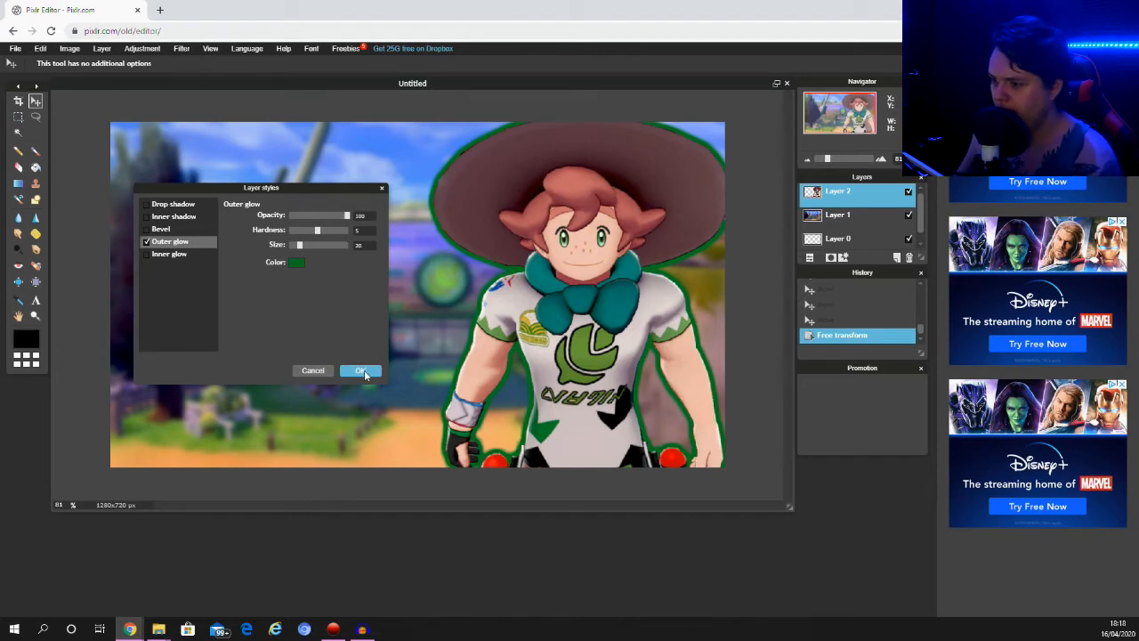
Turn on Inner glow, set its size and hardness to 0, and apply the layer styles.
{"action": "left_click", "coordinate": [169, 255]}
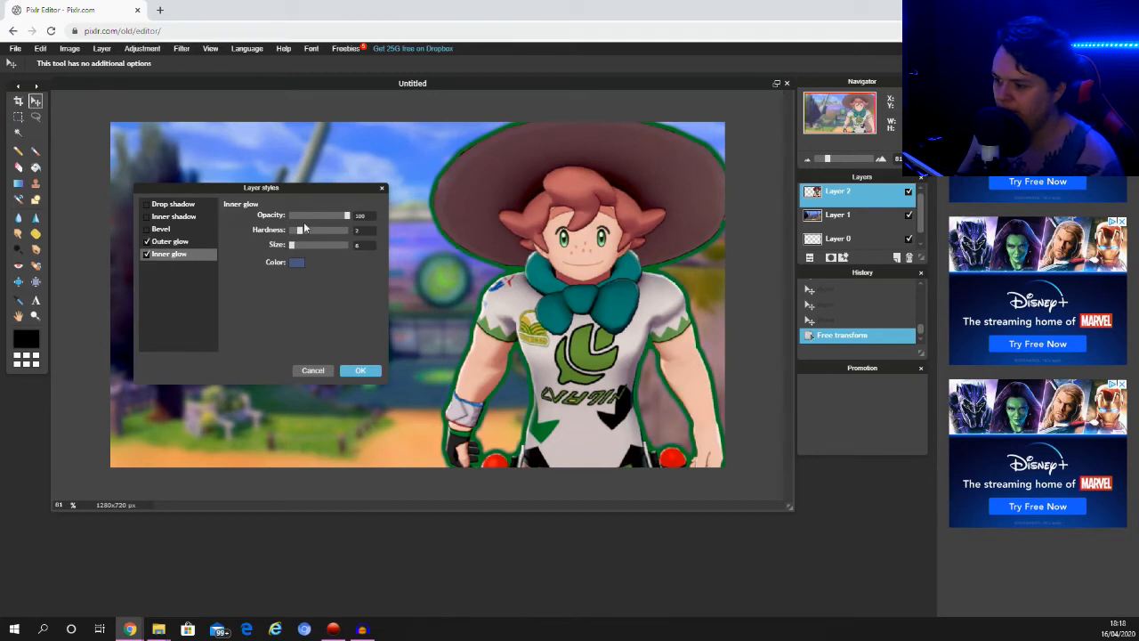
{"action": "left_click_drag", "start_coordinate": [292, 246], "coordinate": [254, 240]}
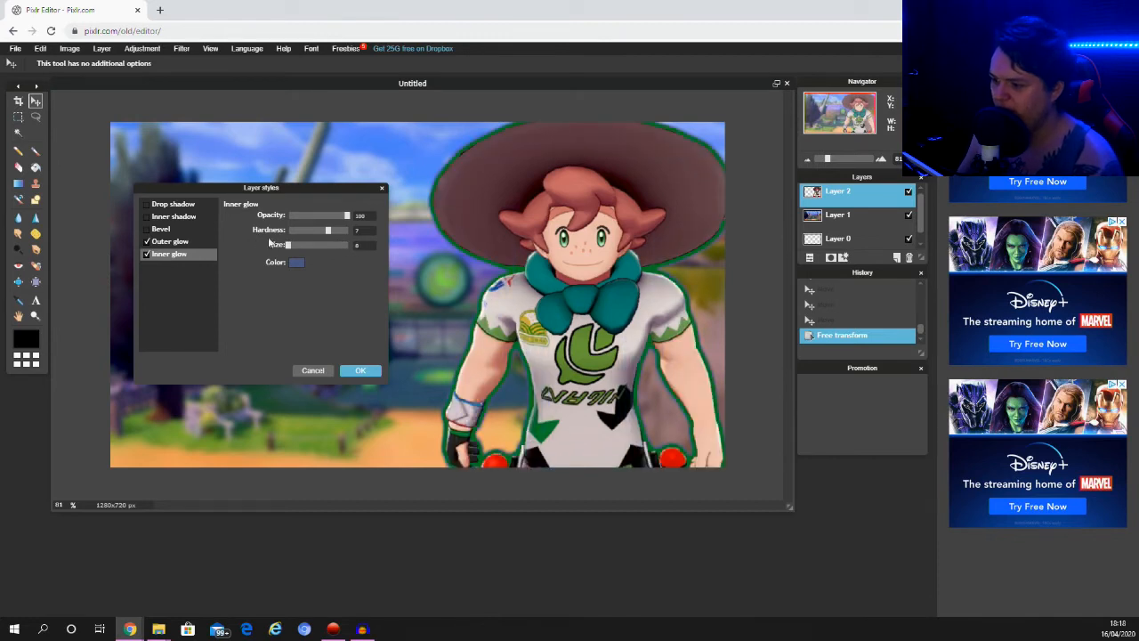
{"action": "left_click_drag", "start_coordinate": [326, 231], "coordinate": [267, 233]}
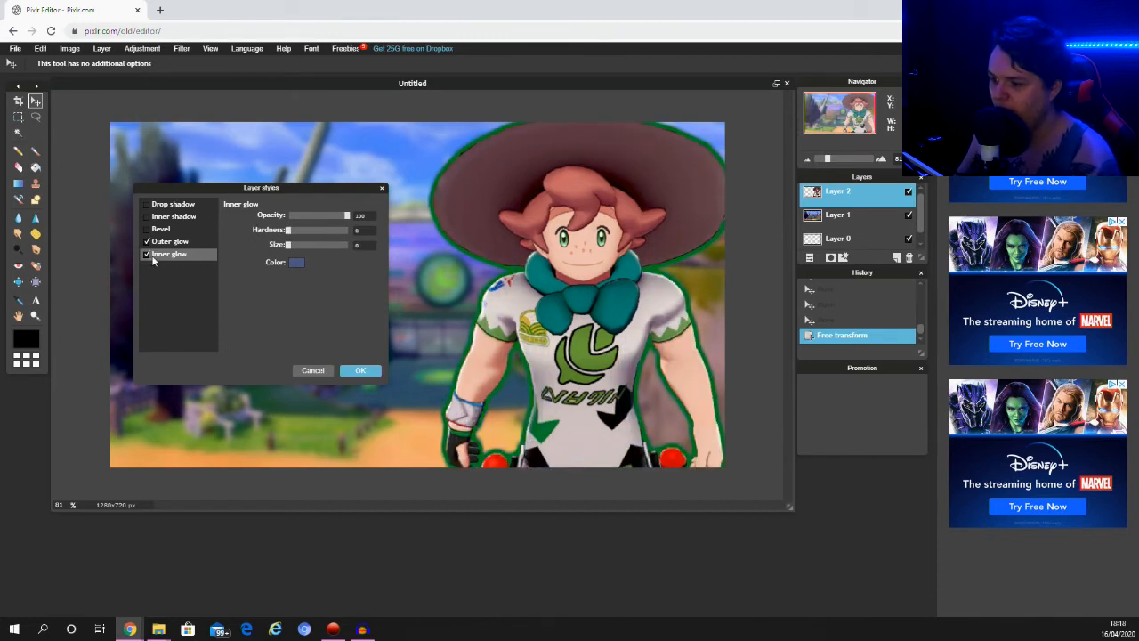
{"action": "left_click", "coordinate": [361, 371]}
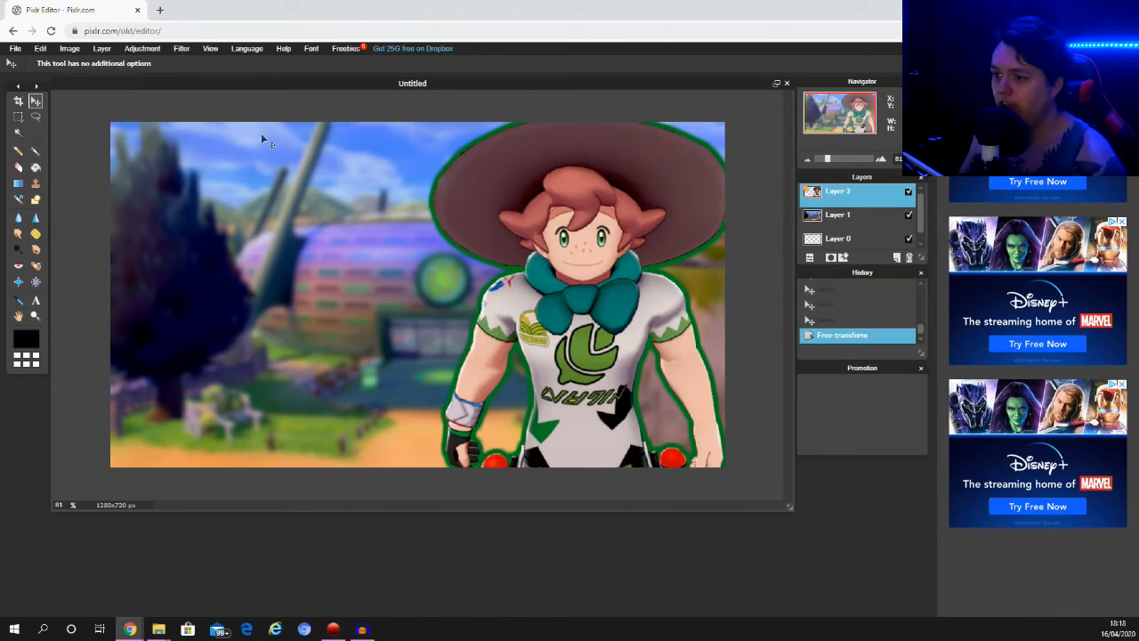
Add the Grassbadge picture from the Pictures folder as a new layer.
{"action": "left_click", "coordinate": [103, 49]}
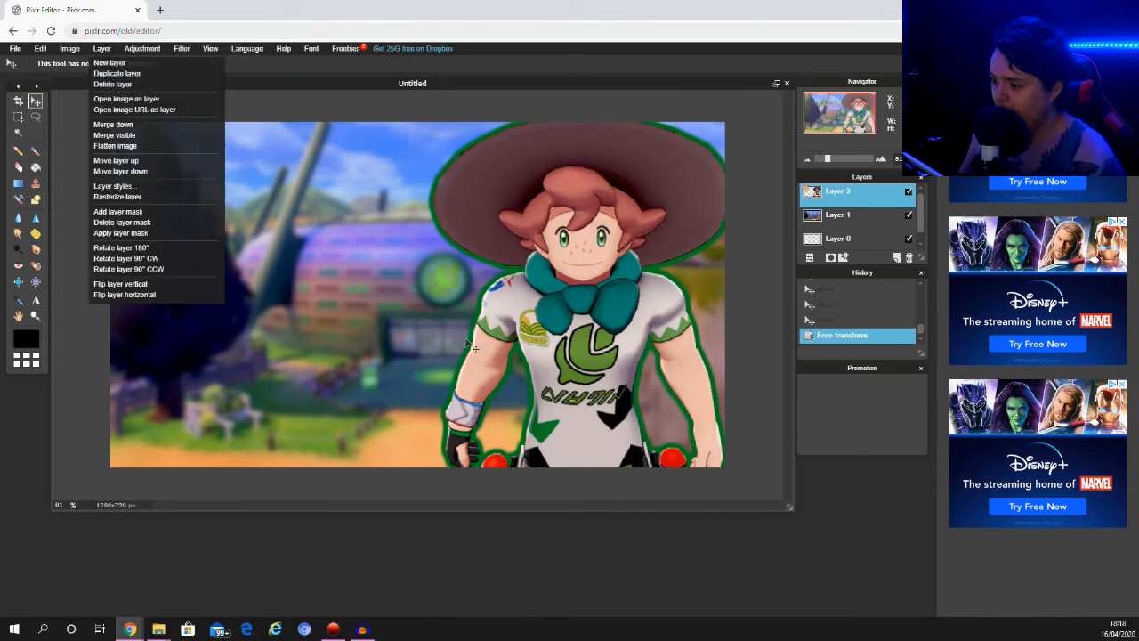
{"action": "left_click", "coordinate": [151, 100]}
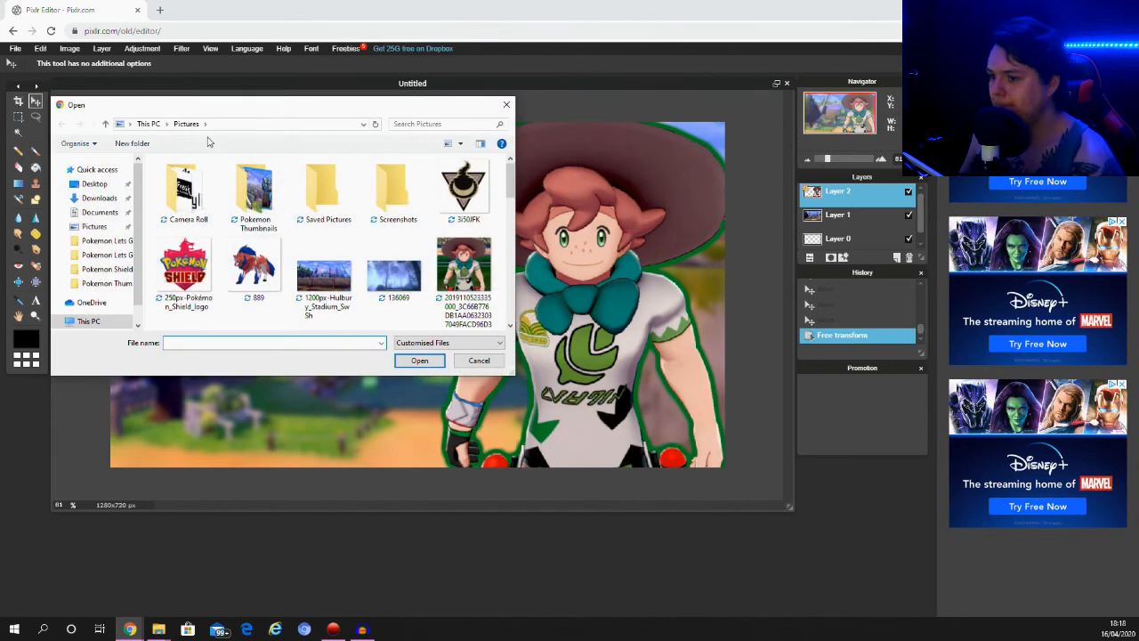
{"action": "left_click_drag", "start_coordinate": [508, 189], "coordinate": [512, 230]}
{"action": "left_click", "coordinate": [254, 240]}
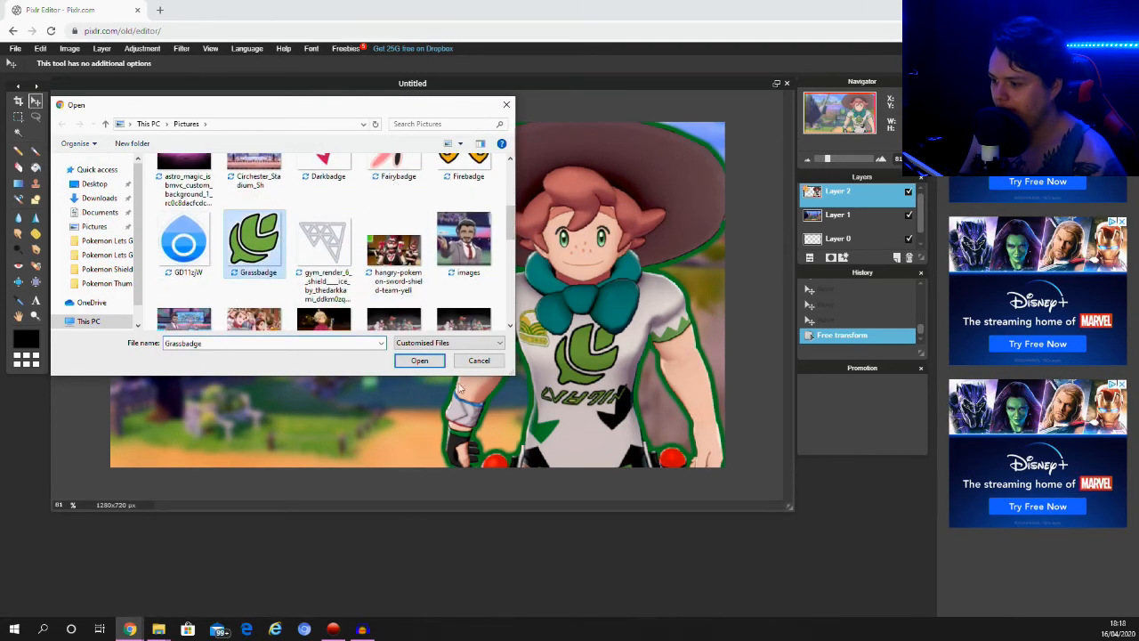
{"action": "left_click", "coordinate": [433, 363]}
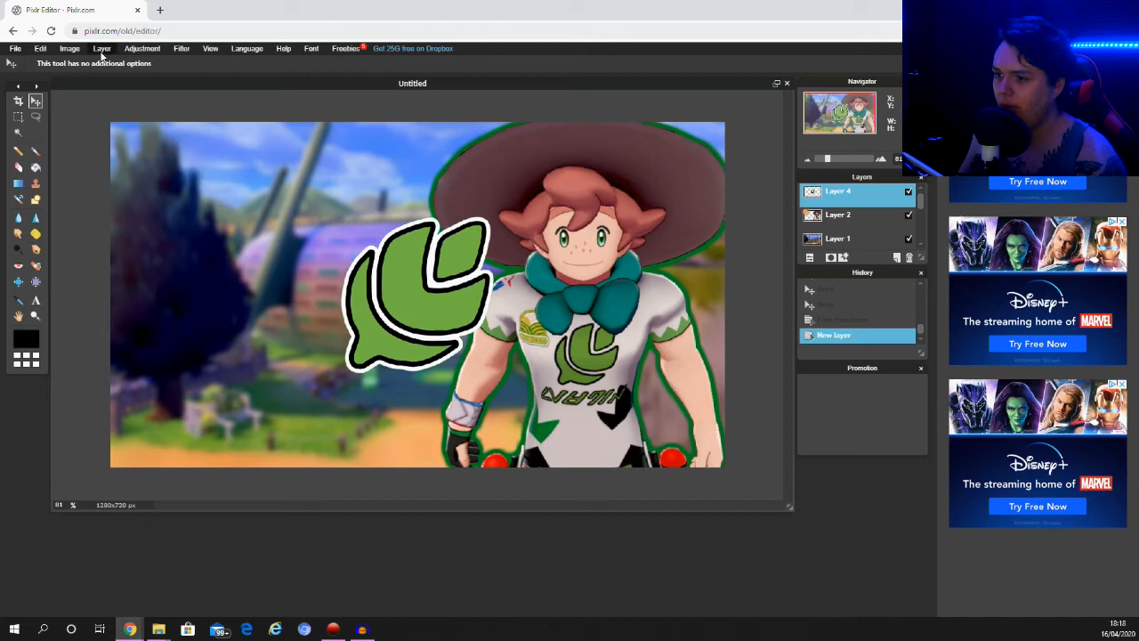
Free-transform the badge: shrink it slightly, place it in the picture's lower-left corner, and apply the changes.
{"action": "left_click", "coordinate": [51, 52]}
{"action": "left_click", "coordinate": [80, 133]}
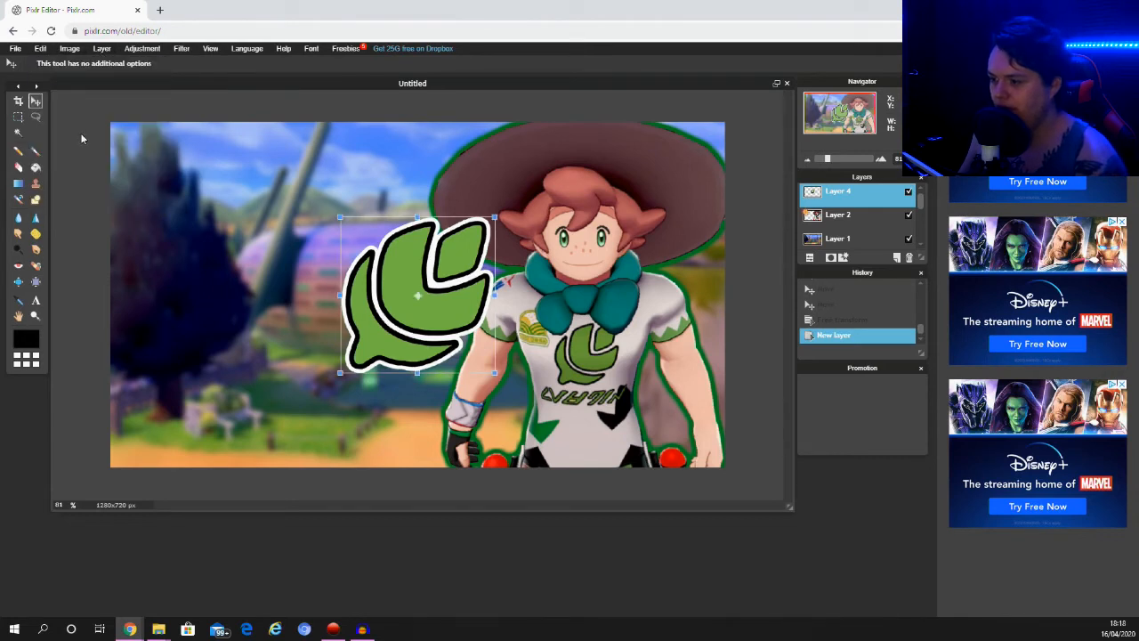
{"action": "left_click_drag", "start_coordinate": [407, 303], "coordinate": [158, 401]}
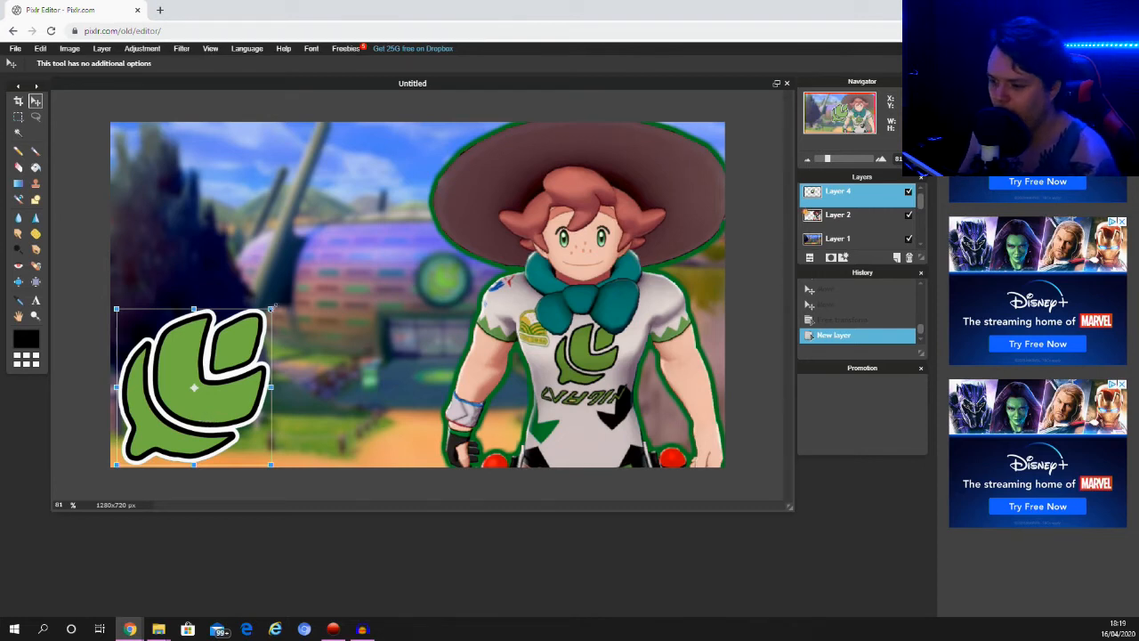
{"action": "mouse_move", "coordinate": [274, 307]}
{"action": "left_mouse_down"}
{"action": "mouse_move", "coordinate": [249, 326]}
{"action": "mouse_move", "coordinate": [261, 318]}
{"action": "left_mouse_up"}
{"action": "left_click_drag", "start_coordinate": [229, 396], "coordinate": [218, 408]}
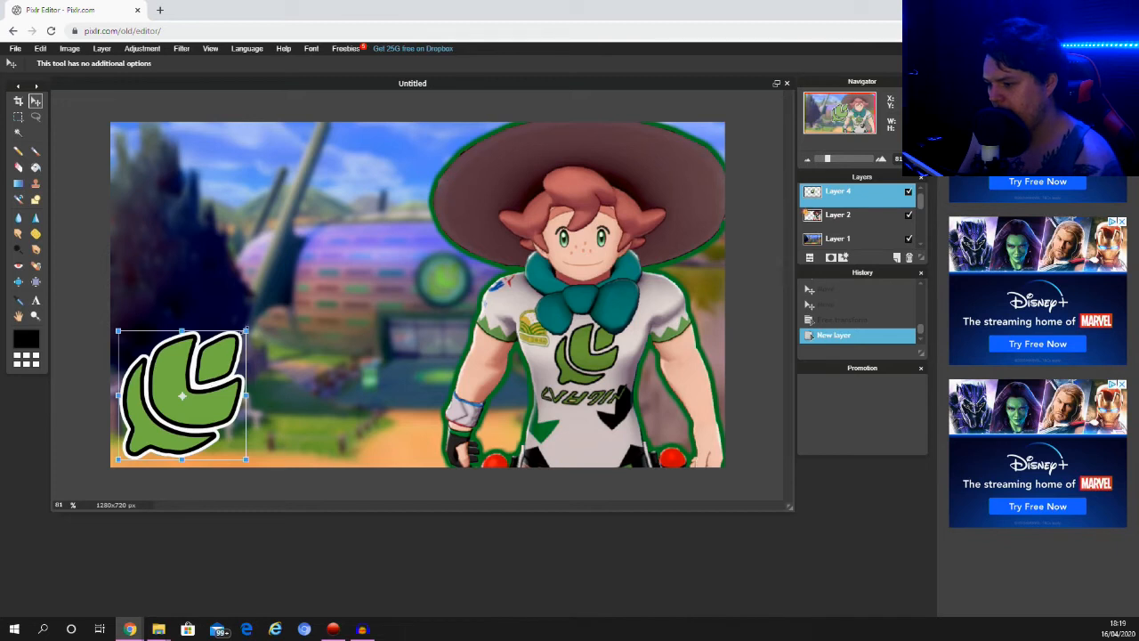
{"action": "left_click_drag", "start_coordinate": [250, 330], "coordinate": [254, 326]}
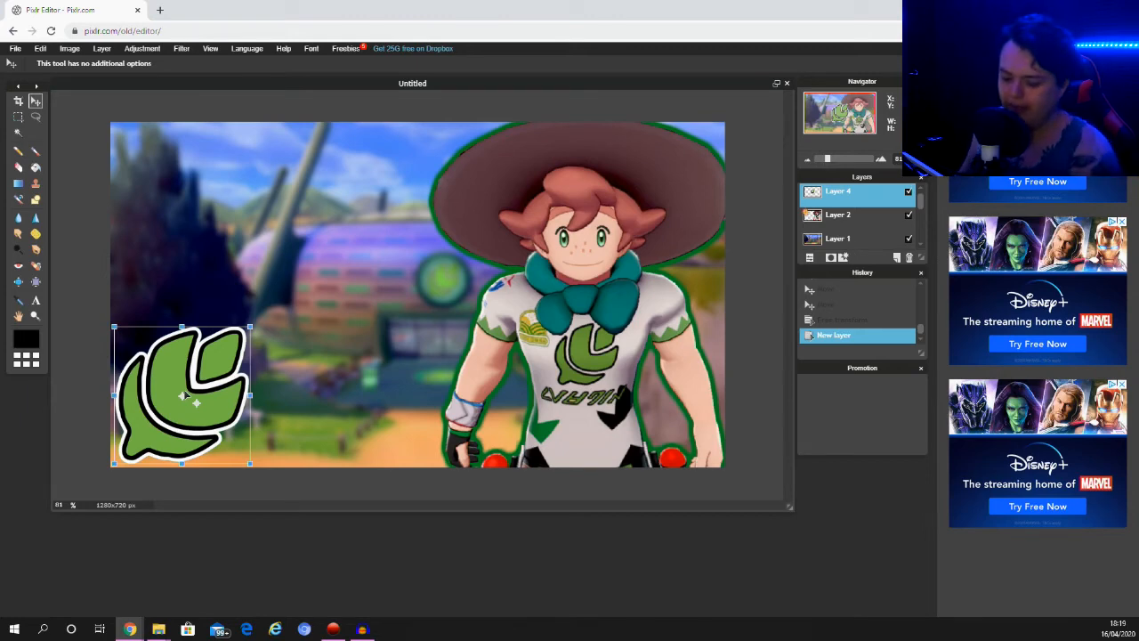
{"action": "left_click", "coordinate": [79, 359]}
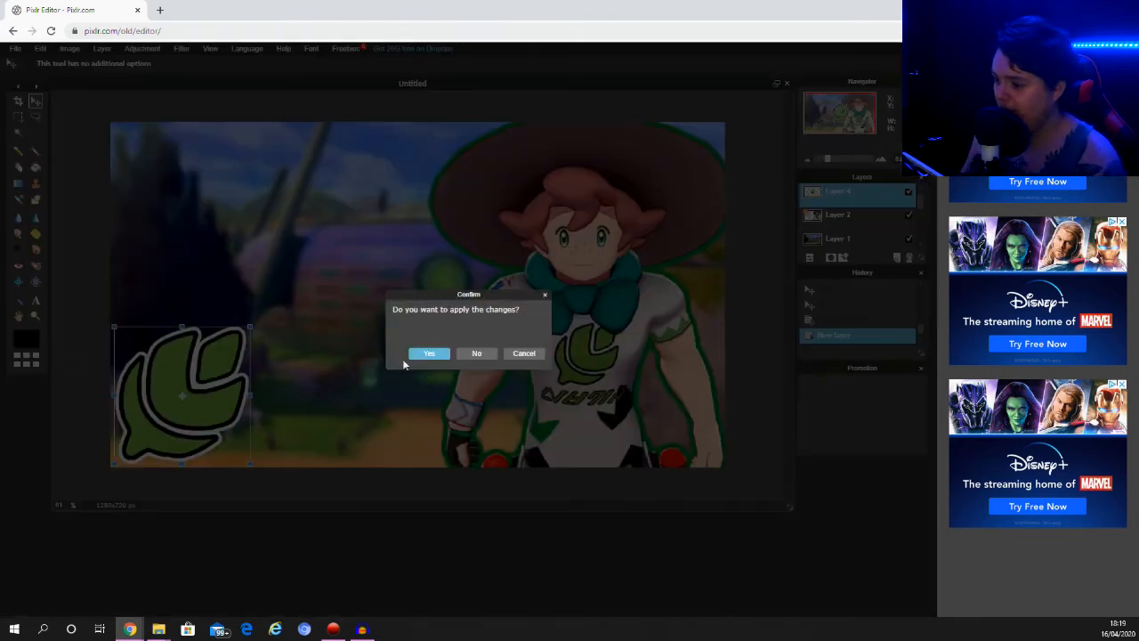
{"action": "left_click", "coordinate": [428, 353]}
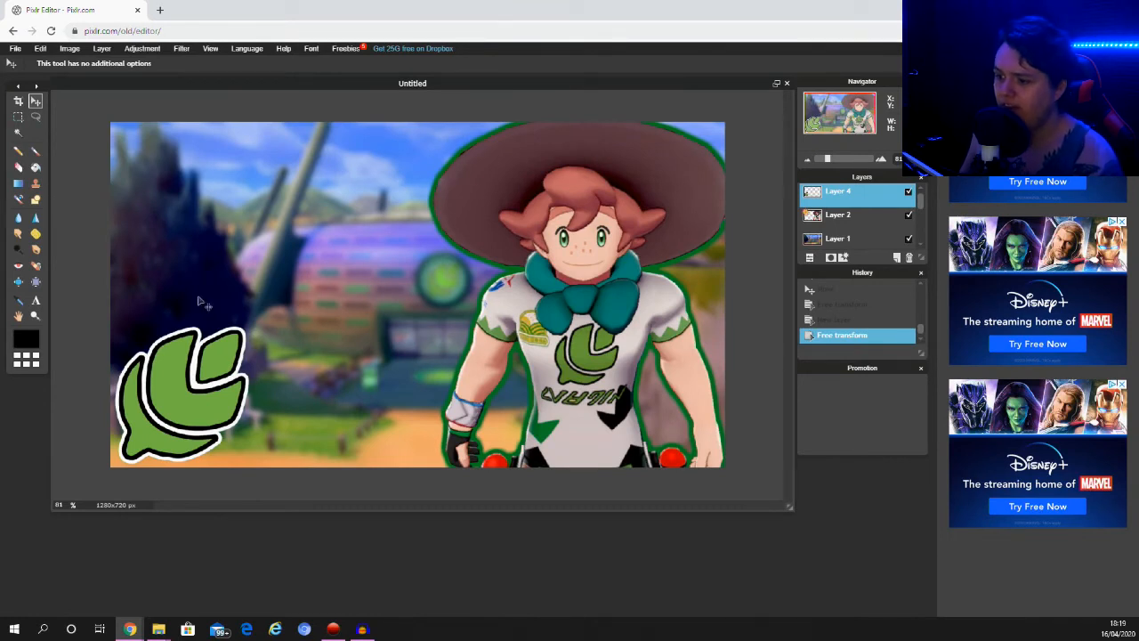
Try to give the badge layer an outer glow in dark green 007a1d, sampled from the character's shirt.
{"action": "left_click", "coordinate": [103, 49]}
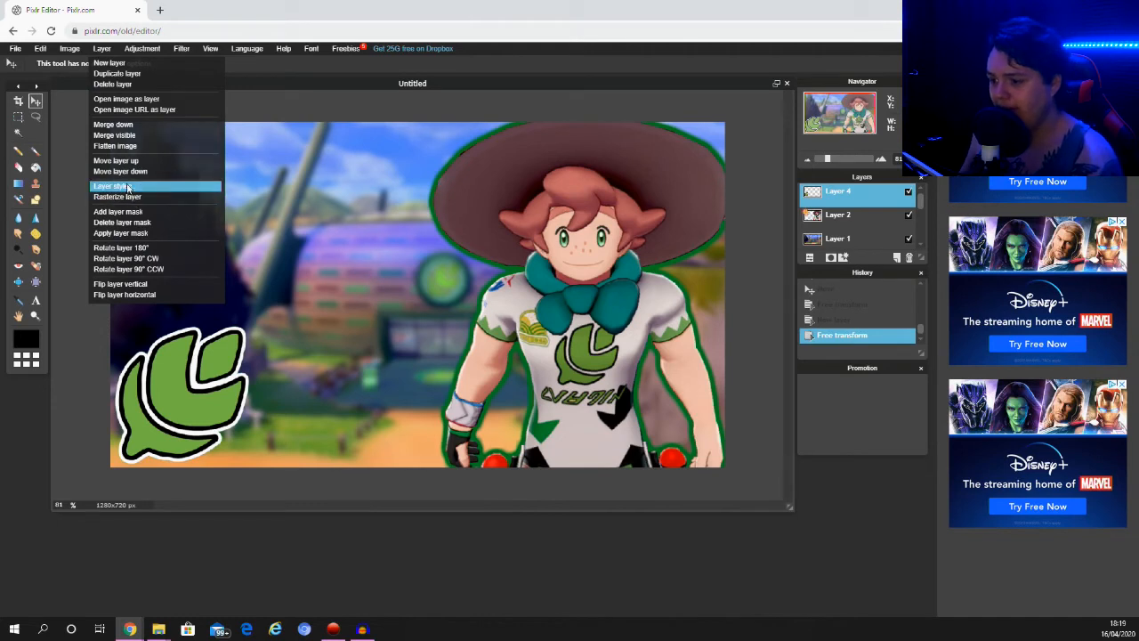
{"action": "left_click", "coordinate": [129, 187]}
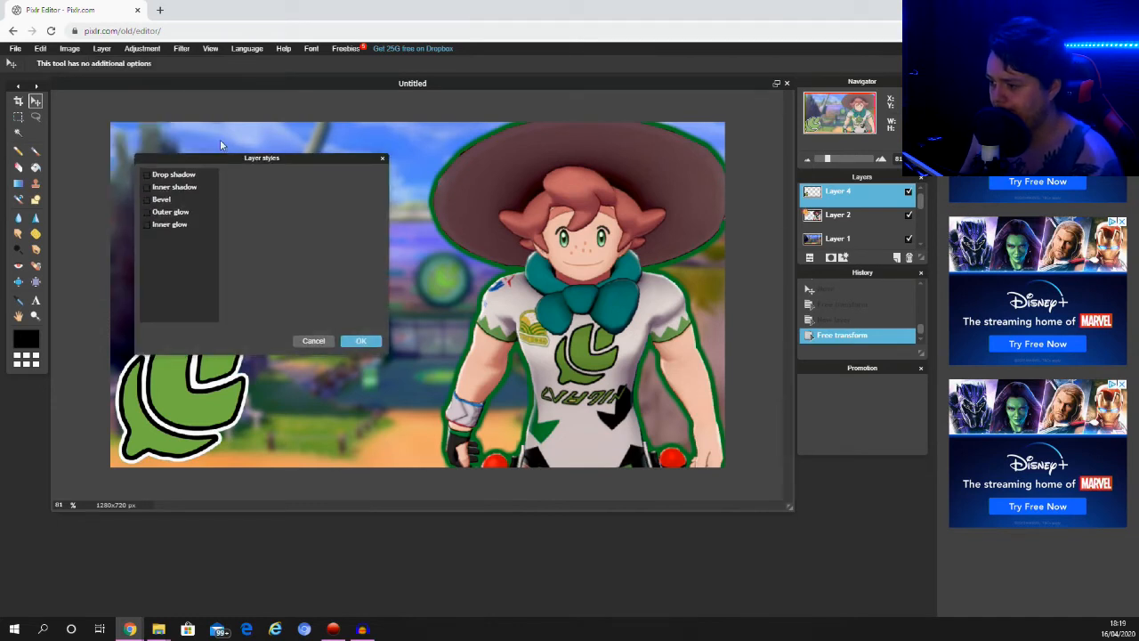
{"action": "left_click", "coordinate": [176, 180]}
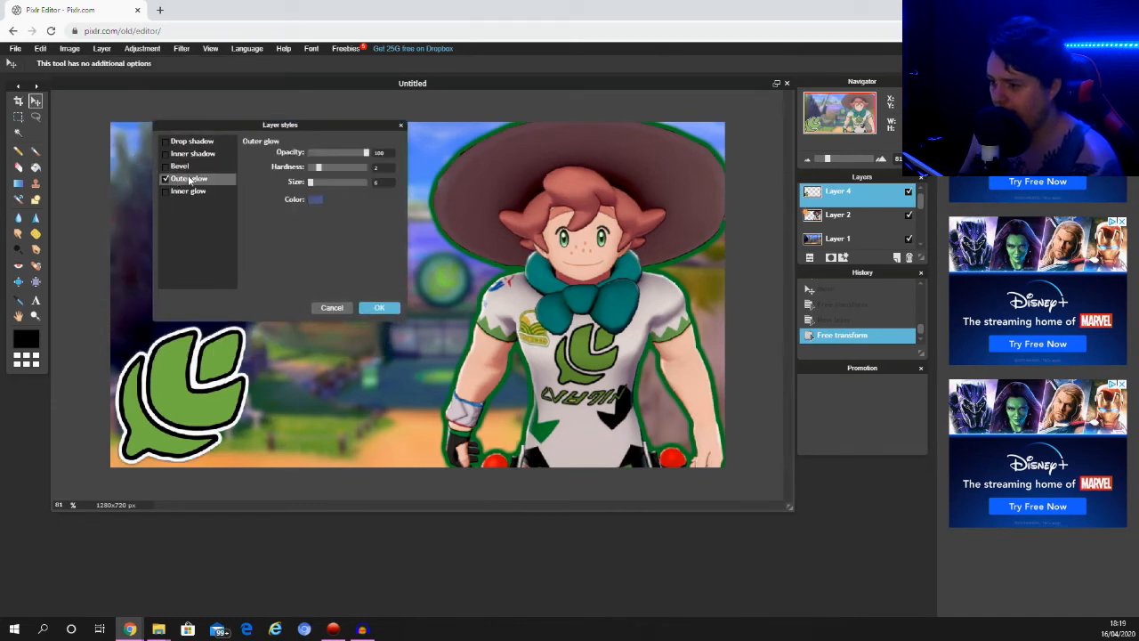
{"action": "left_click", "coordinate": [315, 199]}
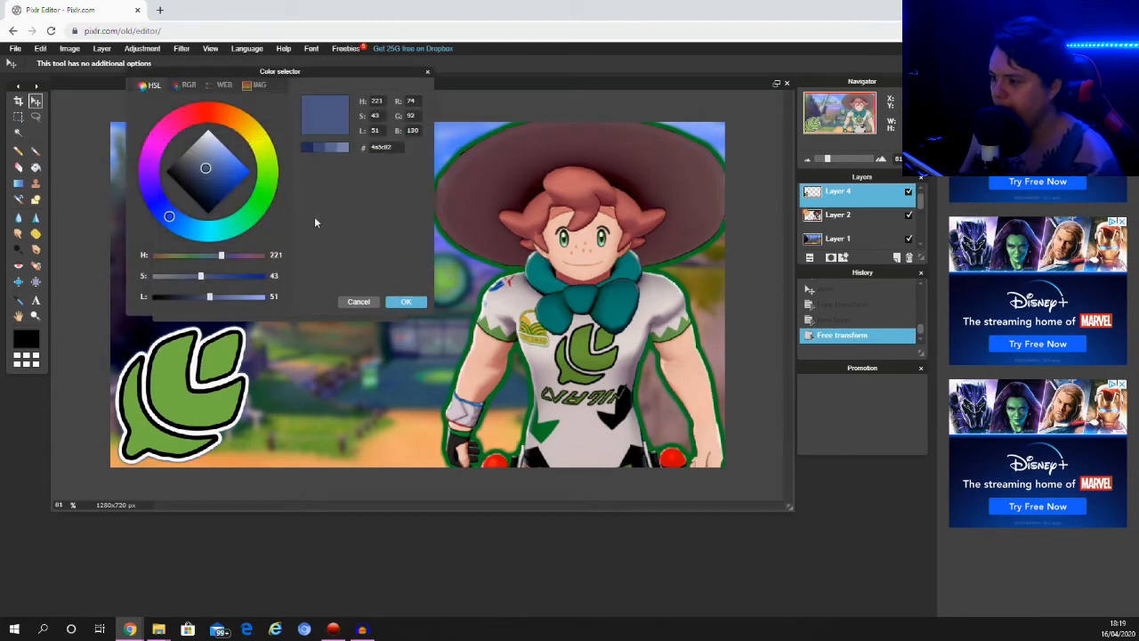
{"action": "left_click", "coordinate": [550, 426]}
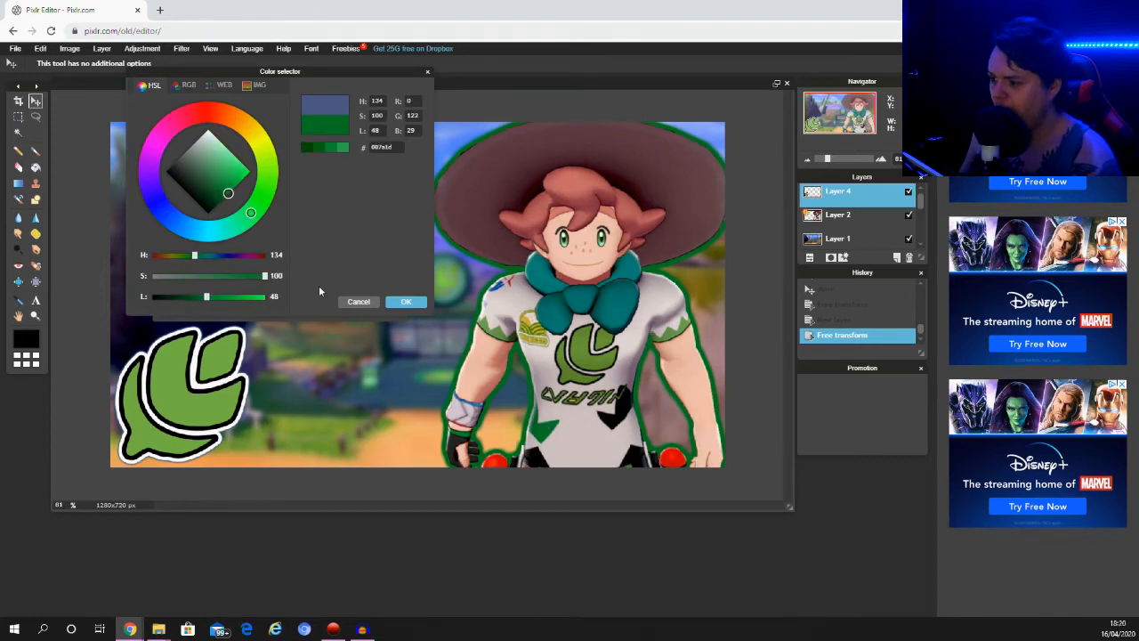
{"action": "left_click", "coordinate": [401, 304]}
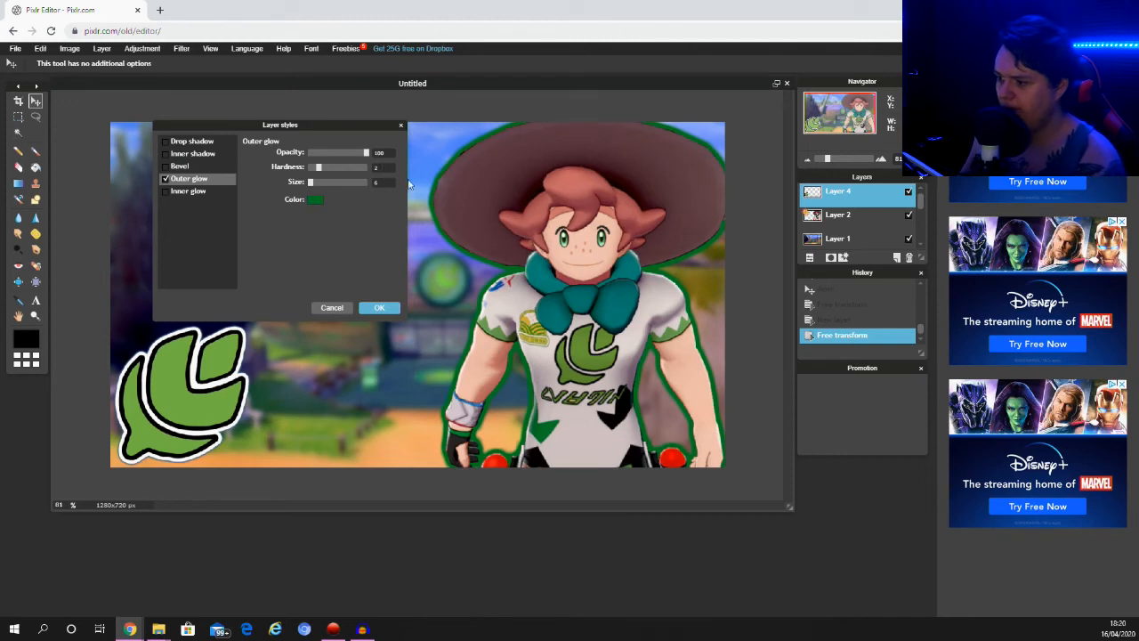
Try to apply the badge's outer glow with hardness 5 and size 20.
{"action": "key", "text": "BackSpace"}
{"action": "type", "text": "5"}
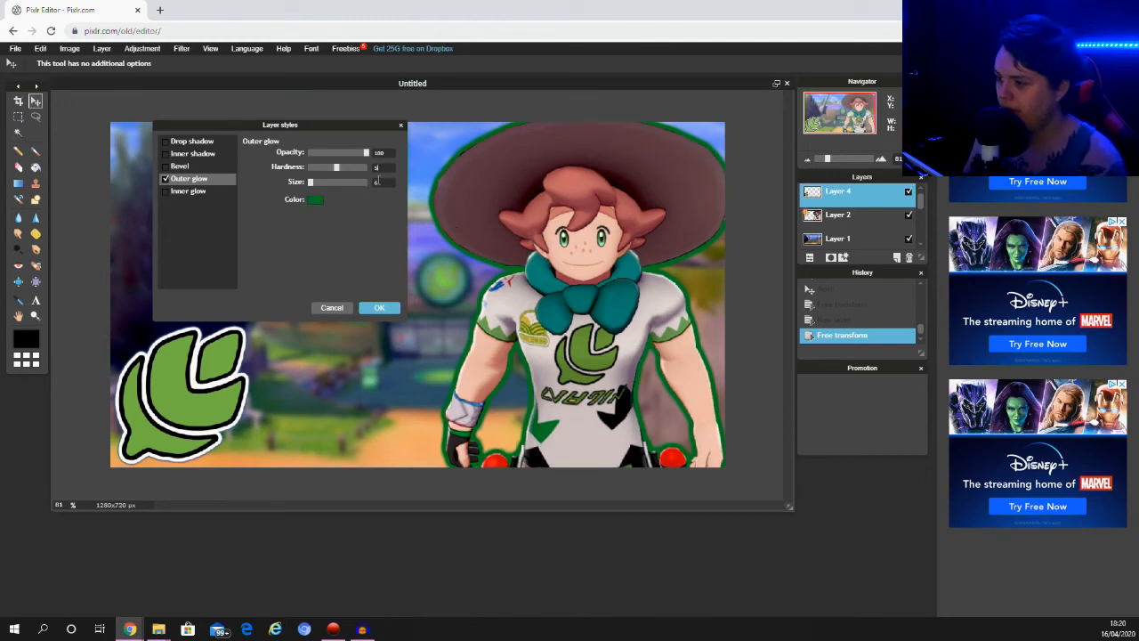
{"action": "left_click", "coordinate": [389, 181]}
{"action": "key", "text": "BackSpace"}
{"action": "type", "text": "20"}
{"action": "left_click", "coordinate": [381, 307]}
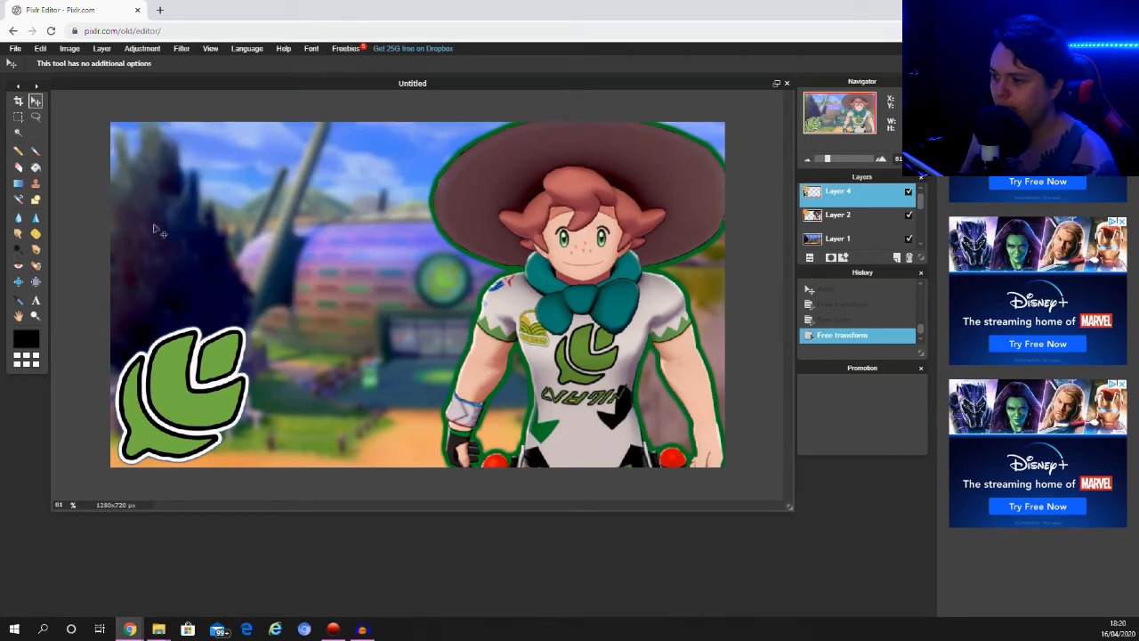
Turn on the badge layer's outer glow and colour it dark green 017d20, sampled from the shirt's green patch.
{"action": "left_click", "coordinate": [102, 48]}
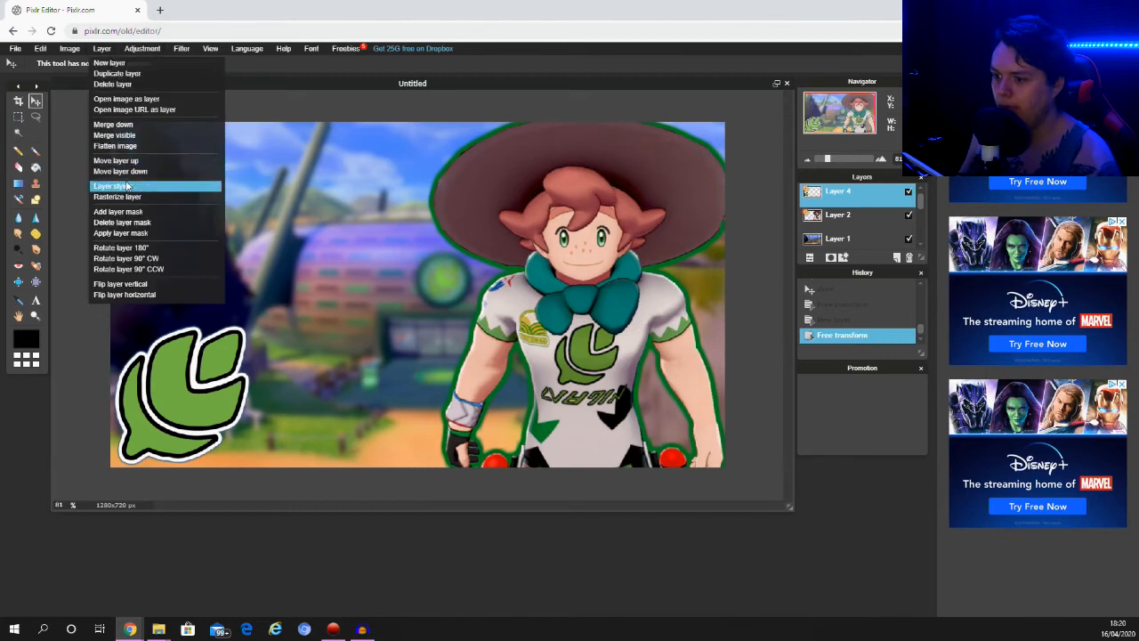
{"action": "left_click", "coordinate": [127, 186]}
{"action": "left_click", "coordinate": [174, 154]}
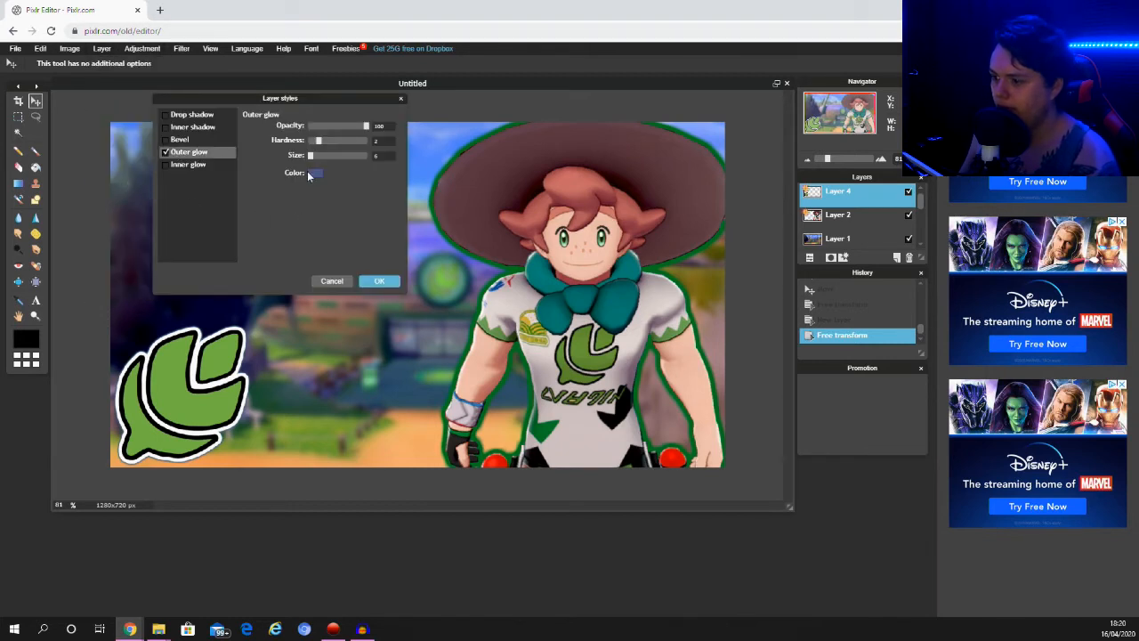
{"action": "left_click", "coordinate": [313, 173]}
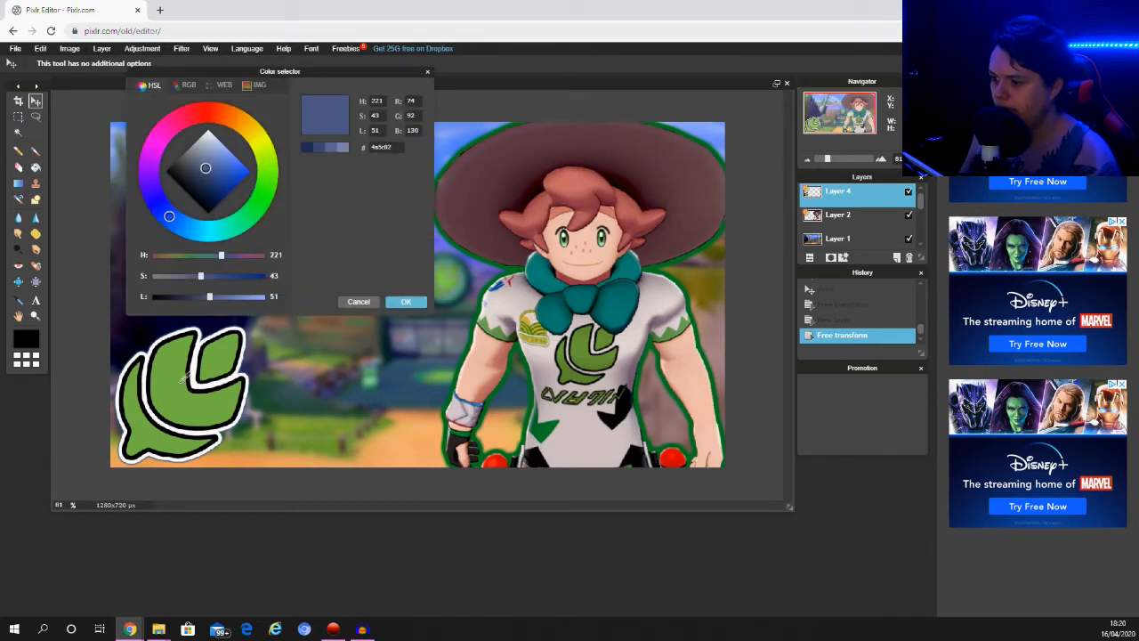
{"action": "left_click", "coordinate": [542, 427]}
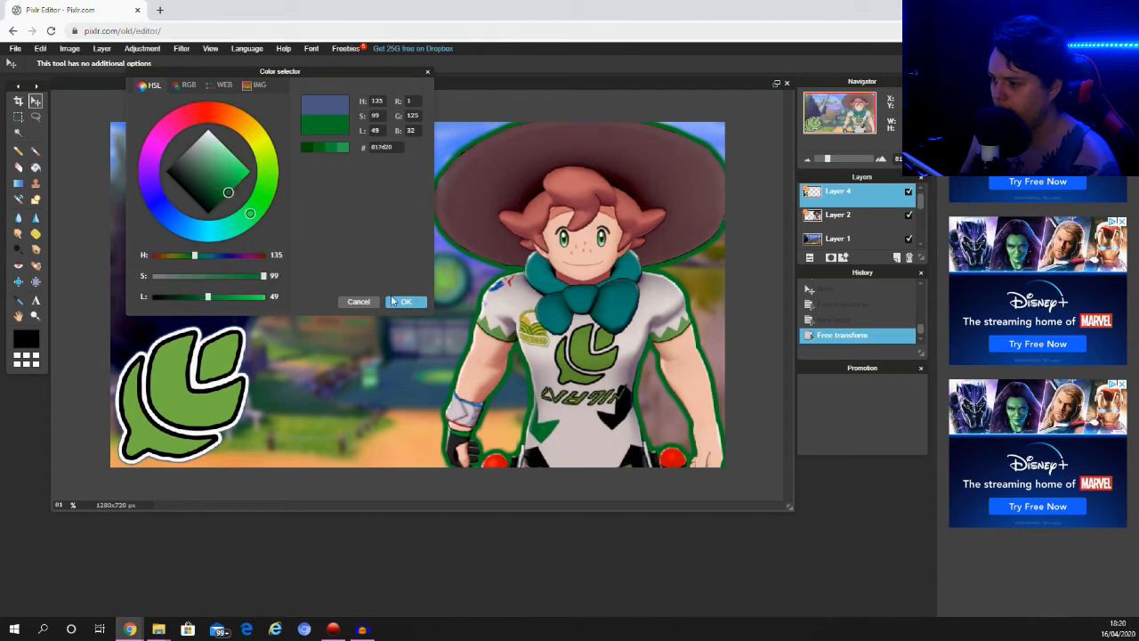
{"action": "left_click", "coordinate": [397, 302]}
Set the badge's outer glow to hardness 5 and size 20, and apply the layer style.
{"action": "left_click_drag", "start_coordinate": [310, 155], "coordinate": [338, 146]}
{"action": "left_click", "coordinate": [323, 141]}
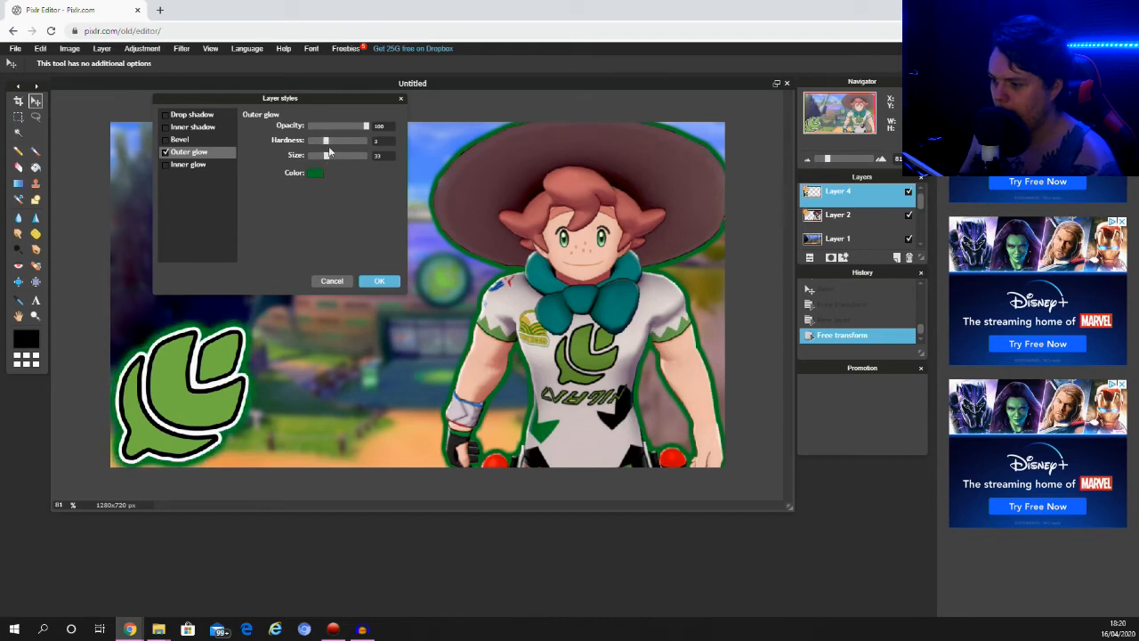
{"action": "left_click", "coordinate": [387, 157]}
{"action": "key", "text": "BackSpace"}
{"action": "key", "text": "BackSpace"}
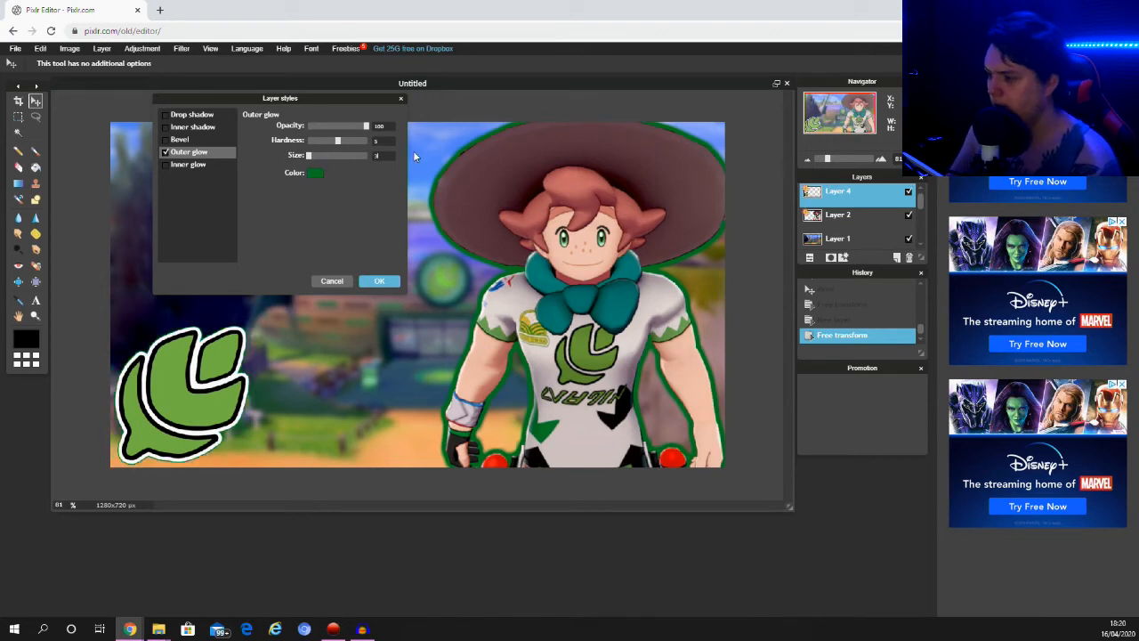
{"action": "type", "text": "20"}
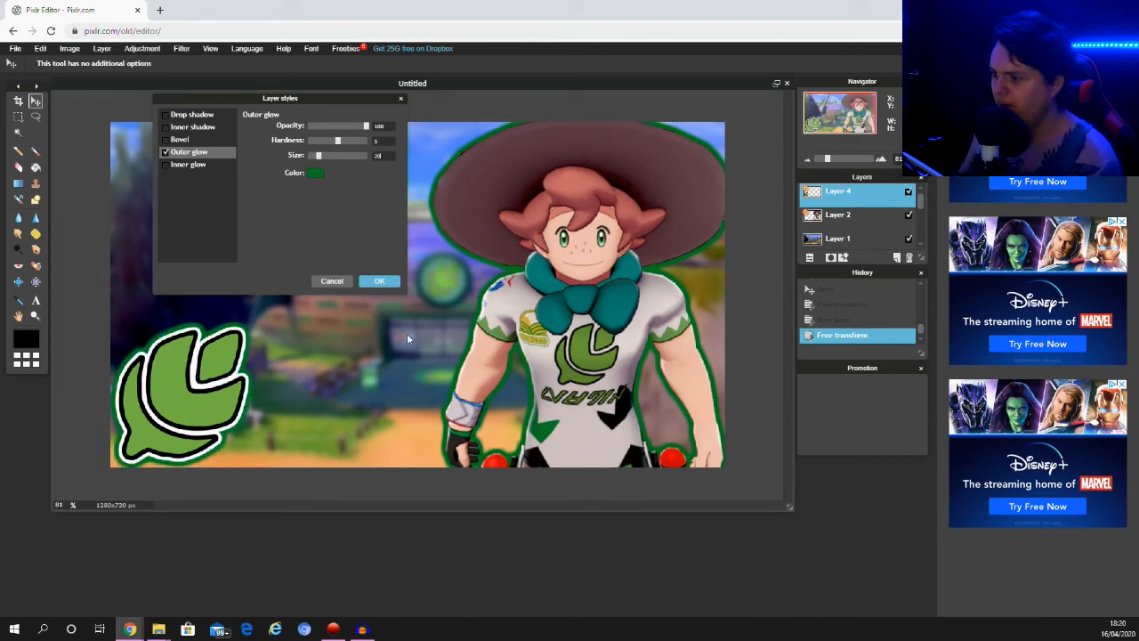
{"action": "left_click", "coordinate": [379, 282]}
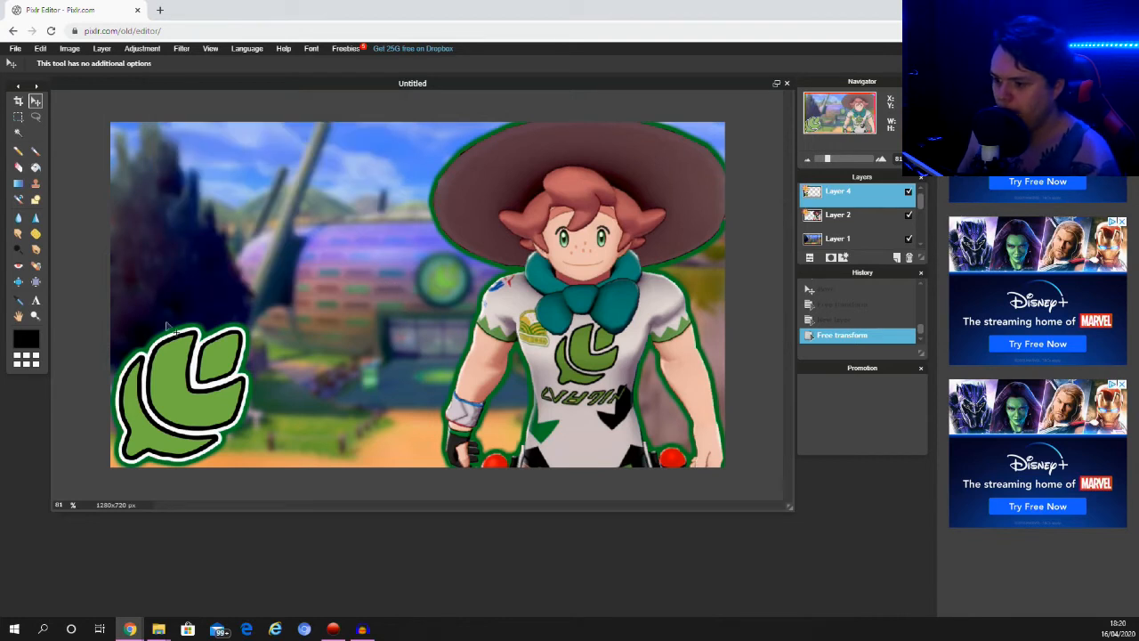
Free-transform the badge to nudge it slightly up and right, away from the canvas edges, and apply the changes.
{"action": "left_click", "coordinate": [73, 51]}
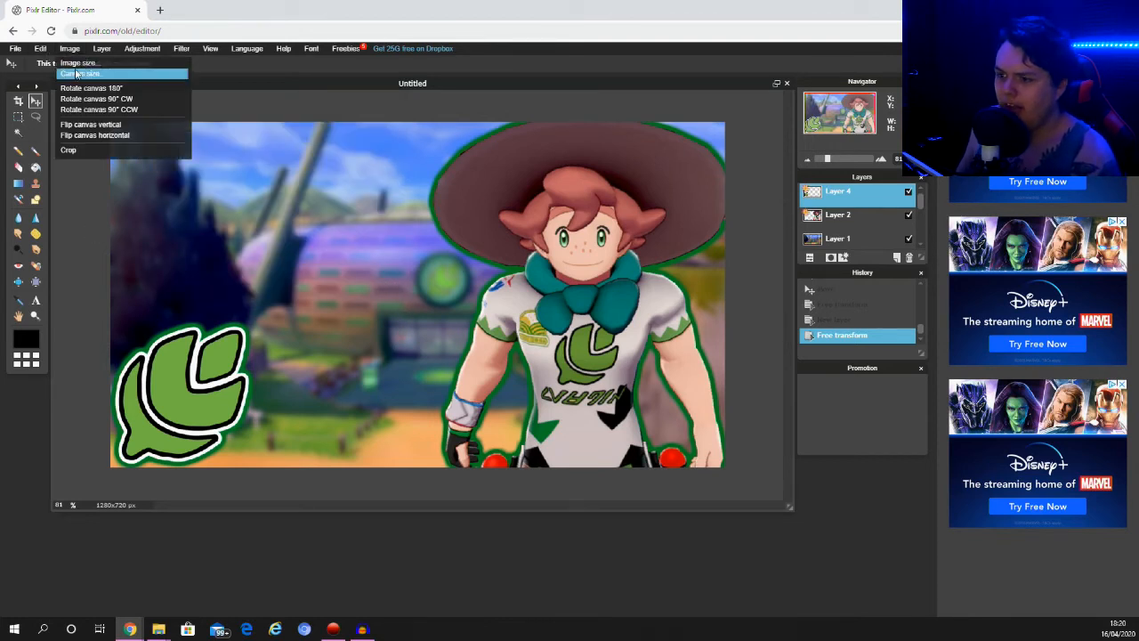
{"action": "mouse_move", "coordinate": [44, 52]}
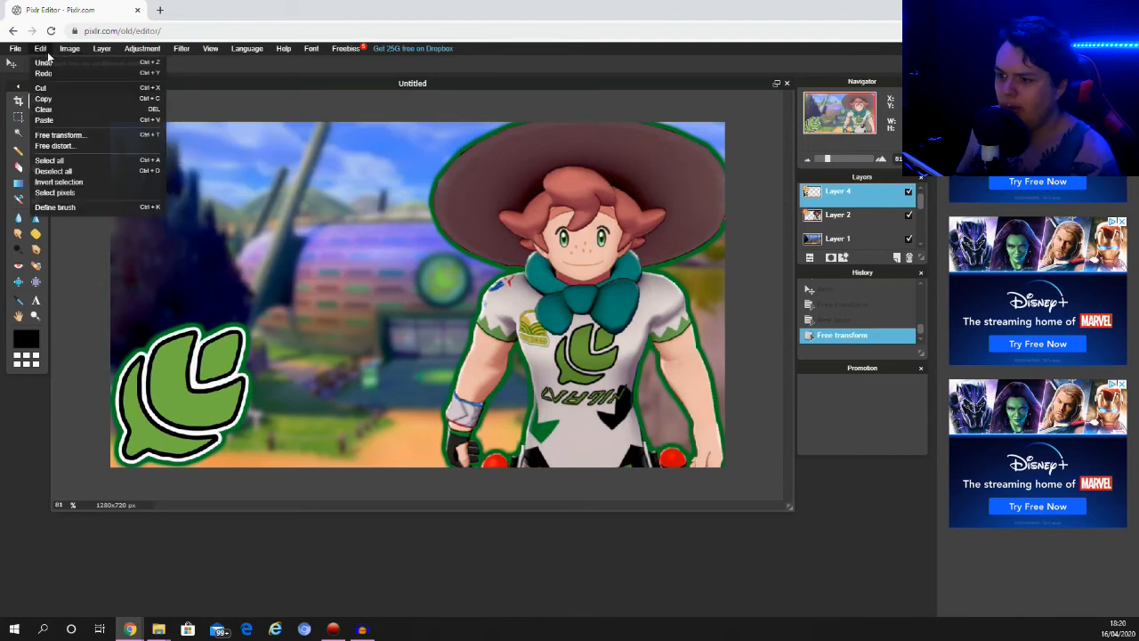
{"action": "left_click", "coordinate": [57, 137]}
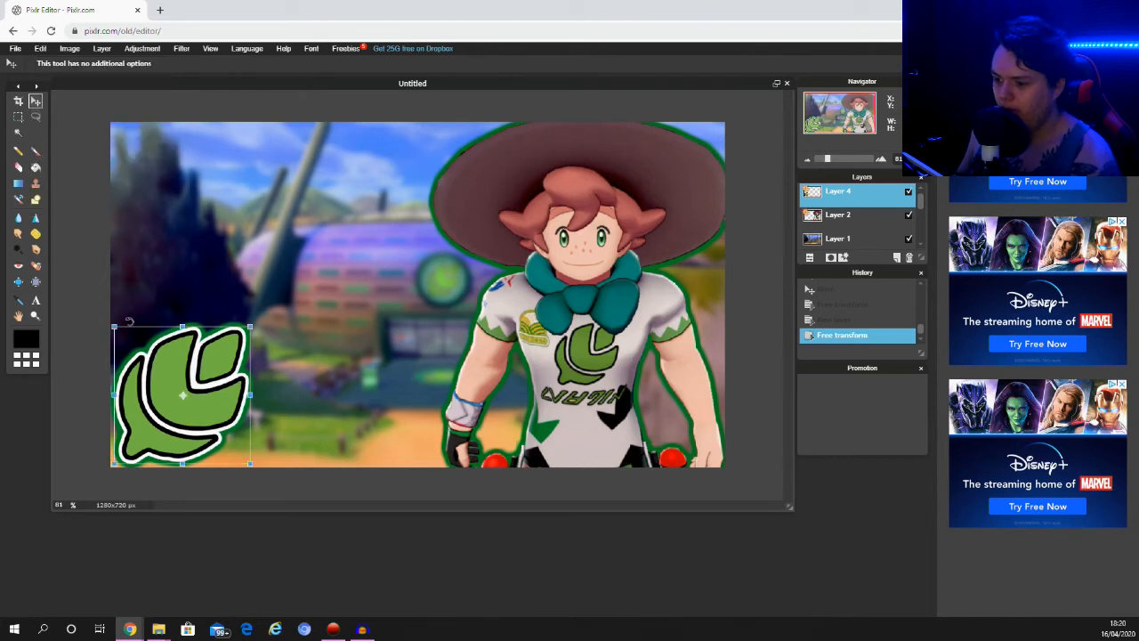
{"action": "left_click_drag", "start_coordinate": [177, 417], "coordinate": [183, 413]}
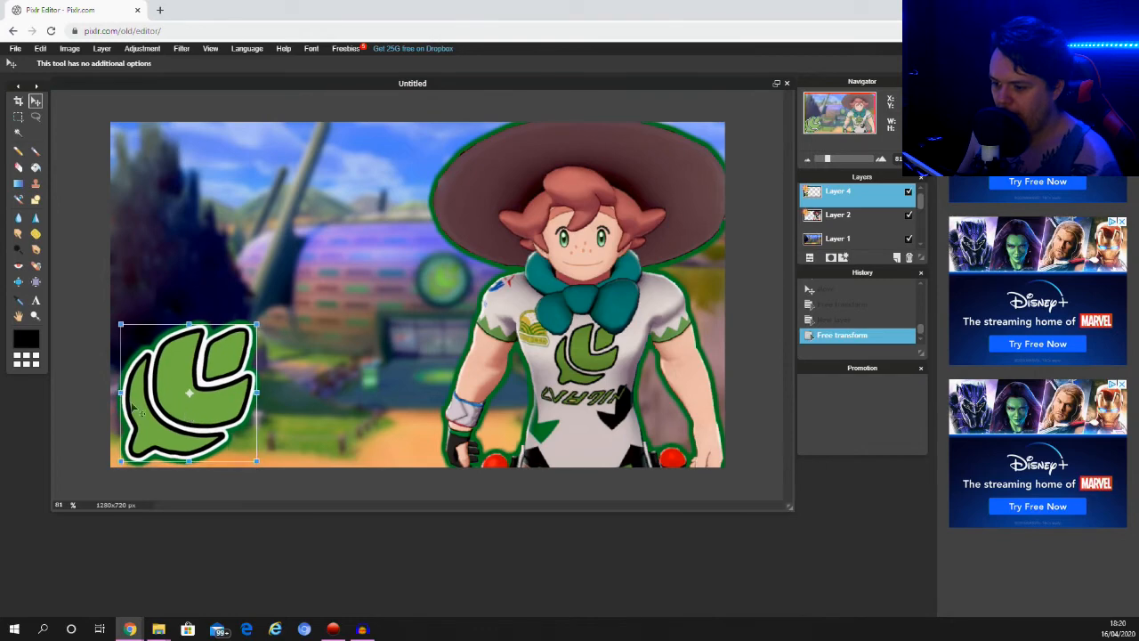
{"action": "left_click", "coordinate": [91, 402]}
{"action": "left_click", "coordinate": [428, 355]}
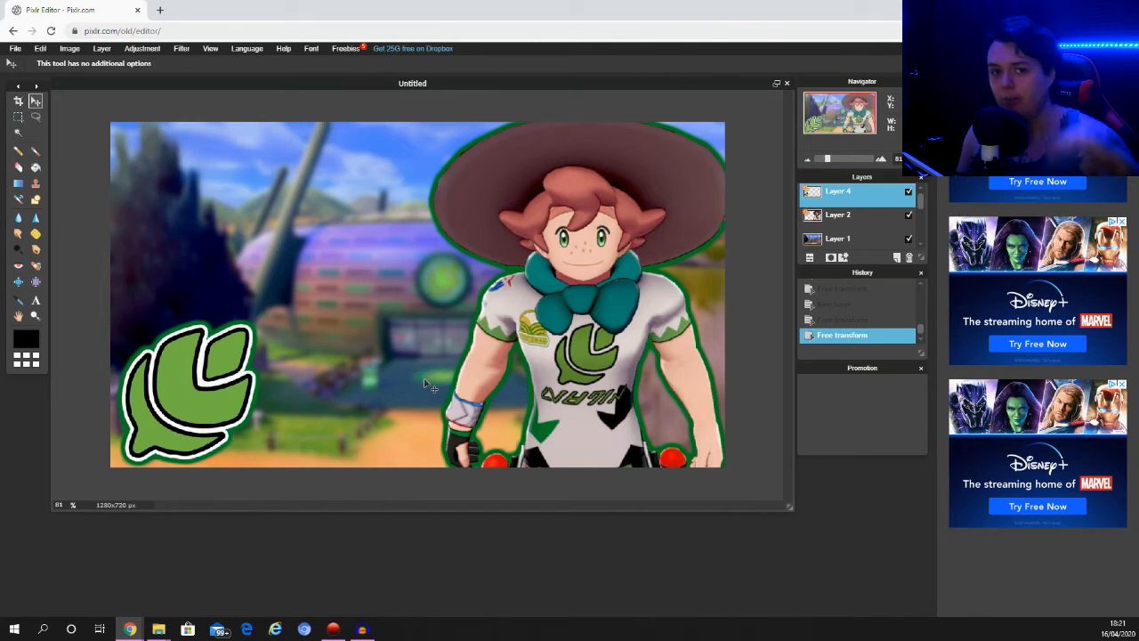
Add the text "#7" on the background between the badge and the character.
{"action": "left_click", "coordinate": [36, 301]}
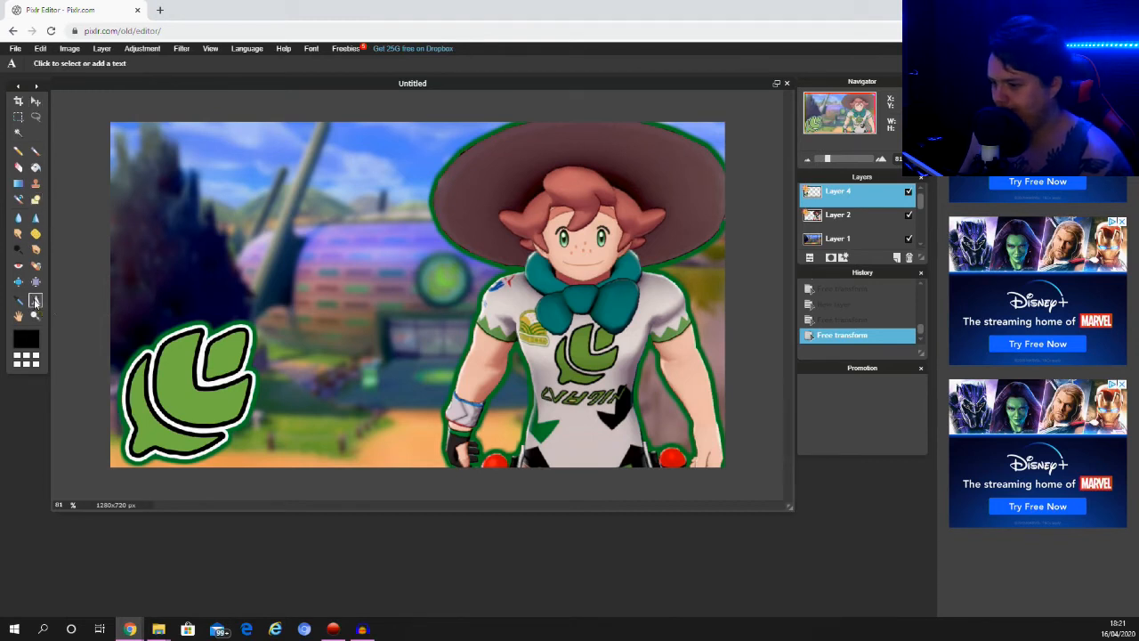
{"action": "left_click", "coordinate": [306, 268]}
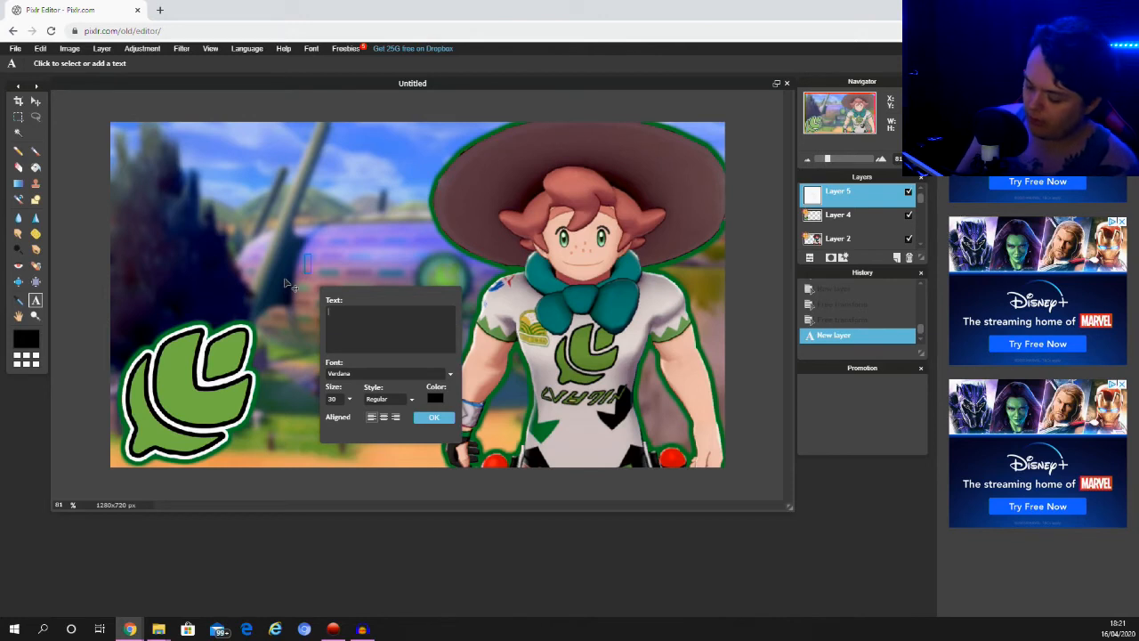
{"action": "type", "text": "#"}
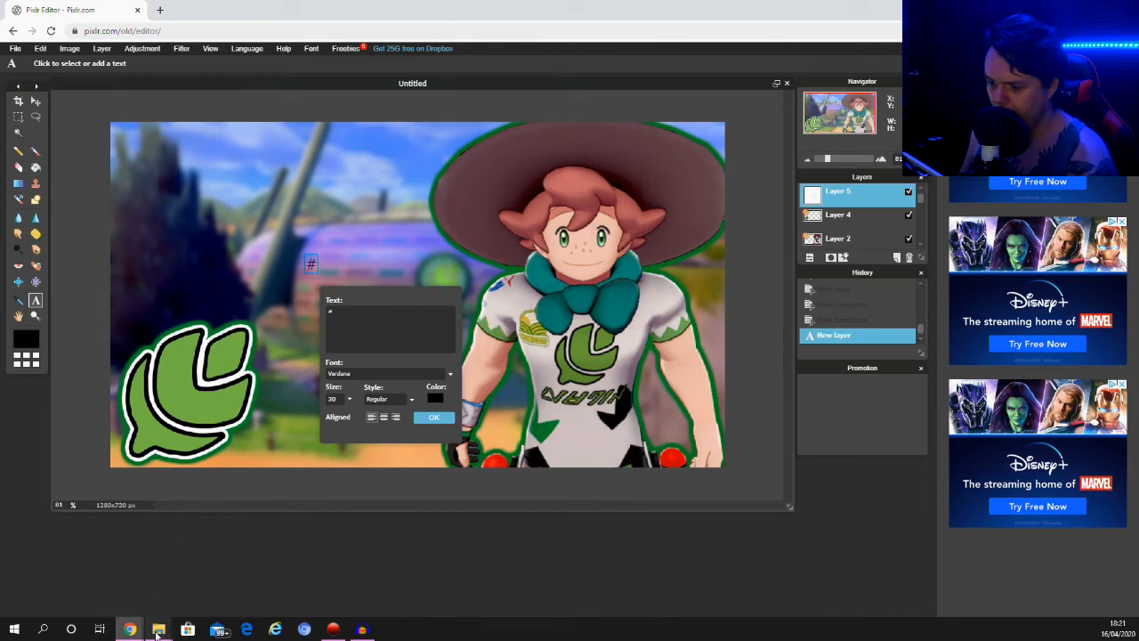
{"action": "mouse_move", "coordinate": [157, 636]}
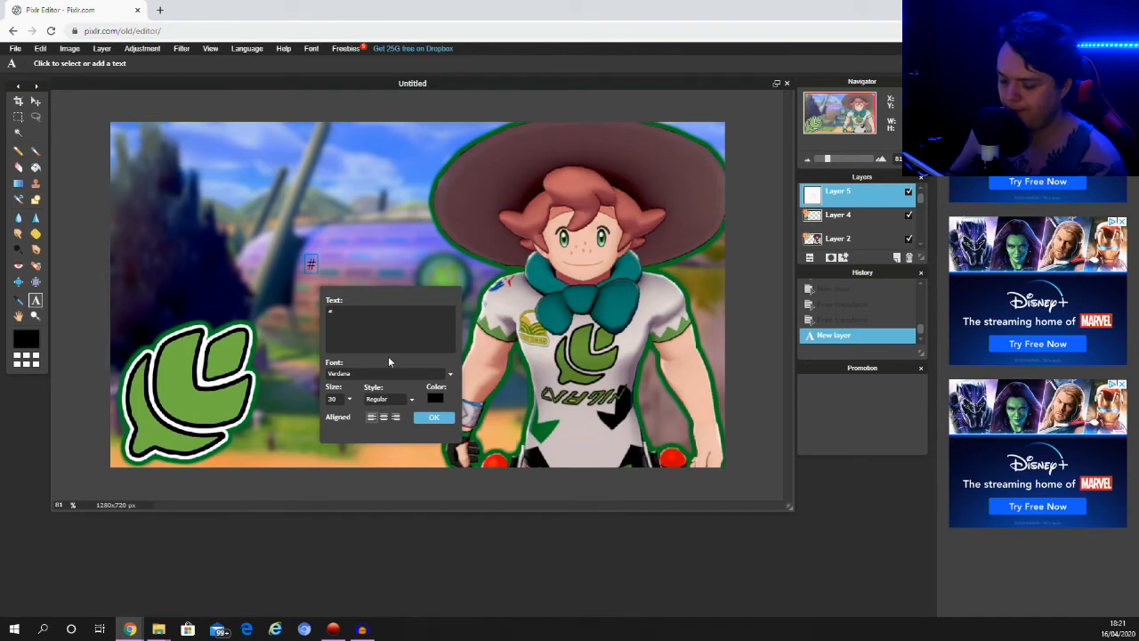
{"action": "type", "text": "7"}
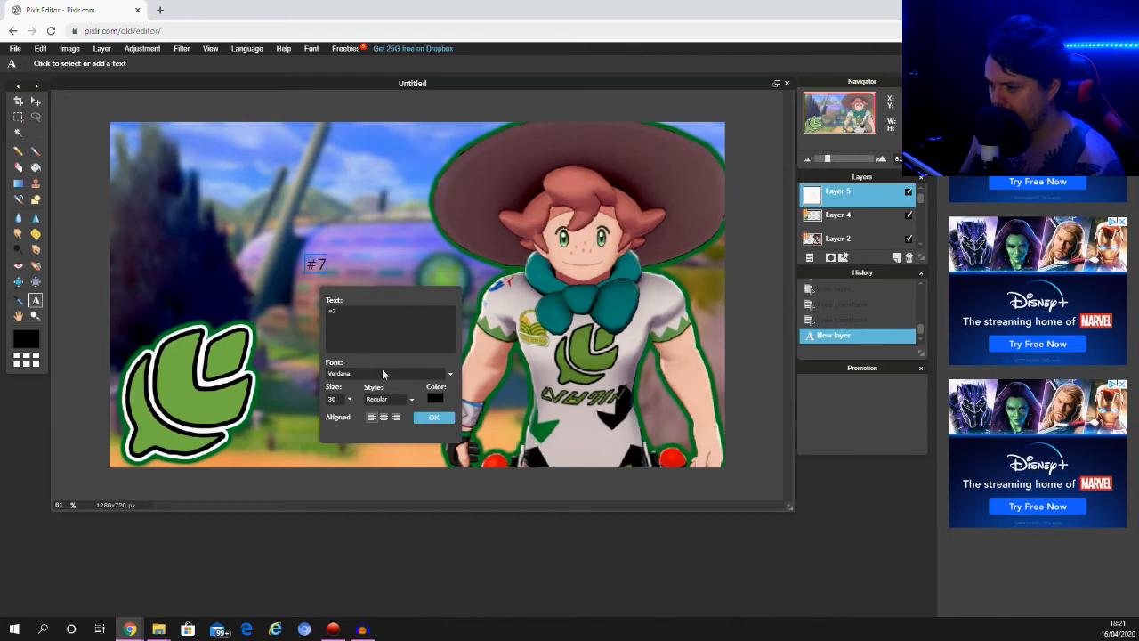
Set the "#7" text to size 164 and bold, and move the text settings window off the lettering.
{"action": "left_click", "coordinate": [350, 398]}
{"action": "left_click_drag", "start_coordinate": [295, 416], "coordinate": [302, 416]}
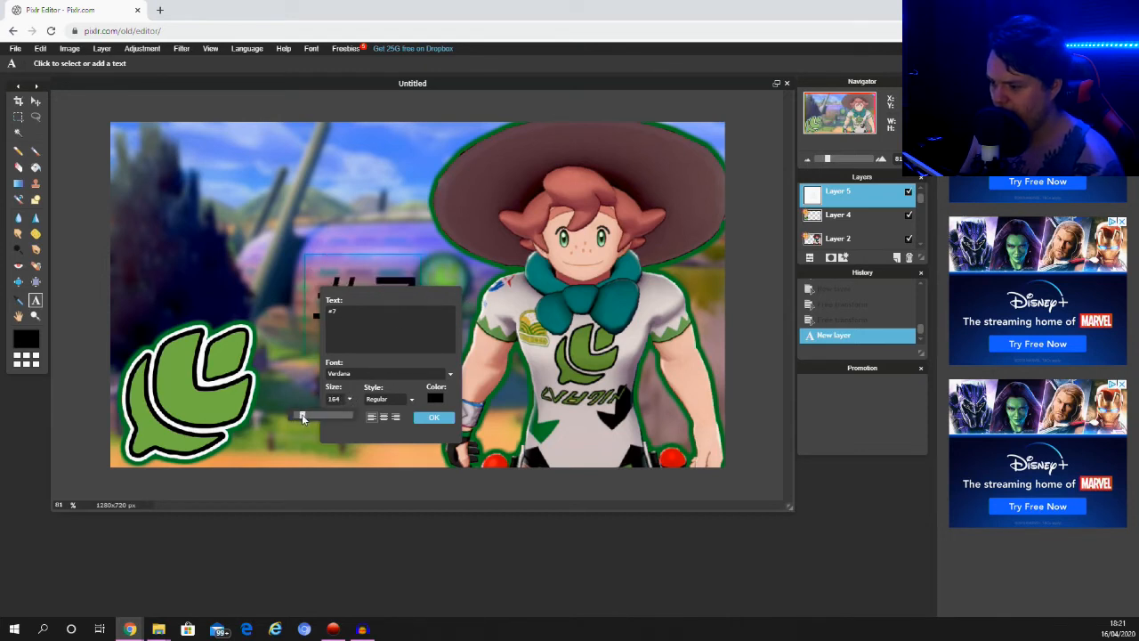
{"action": "left_click", "coordinate": [409, 403]}
{"action": "left_click", "coordinate": [396, 416]}
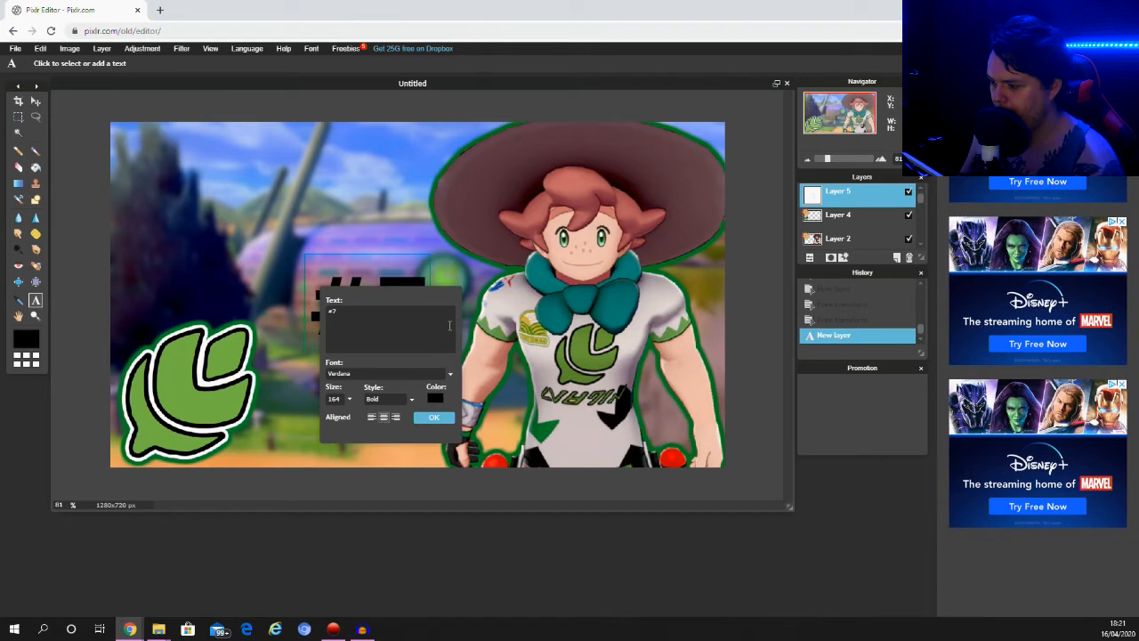
{"action": "left_click_drag", "start_coordinate": [411, 301], "coordinate": [601, 242]}
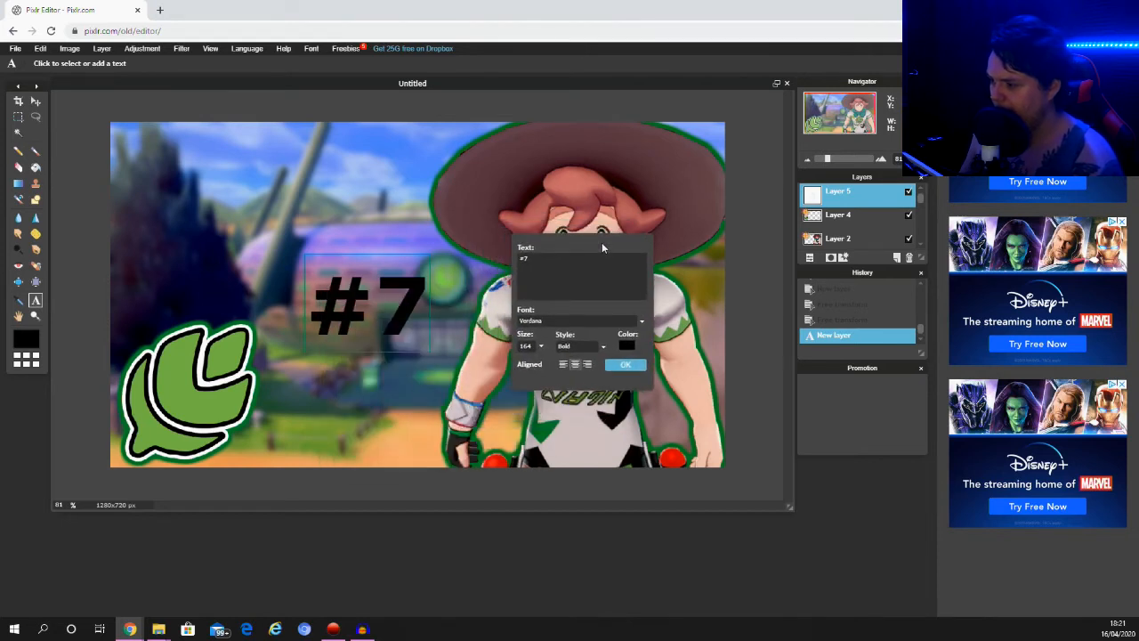
Set the font of the "#7" text to Luckiest Guy.
{"action": "left_click", "coordinate": [642, 325]}
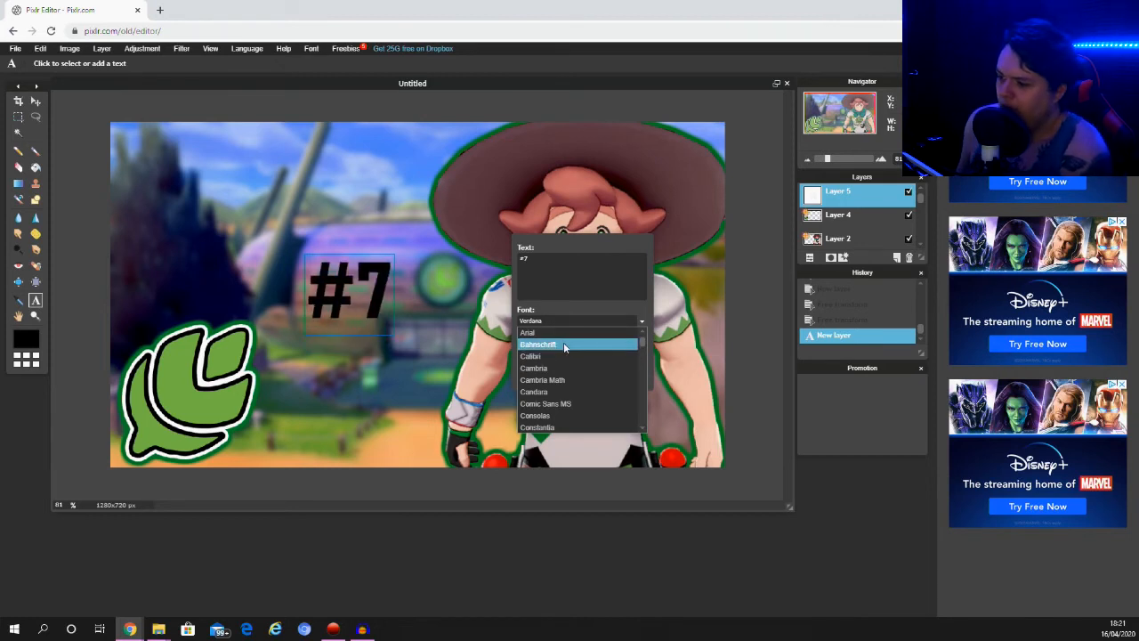
{"action": "scroll", "coordinate": [569, 351], "scroll_direction": "down", "scroll_amount": 2}
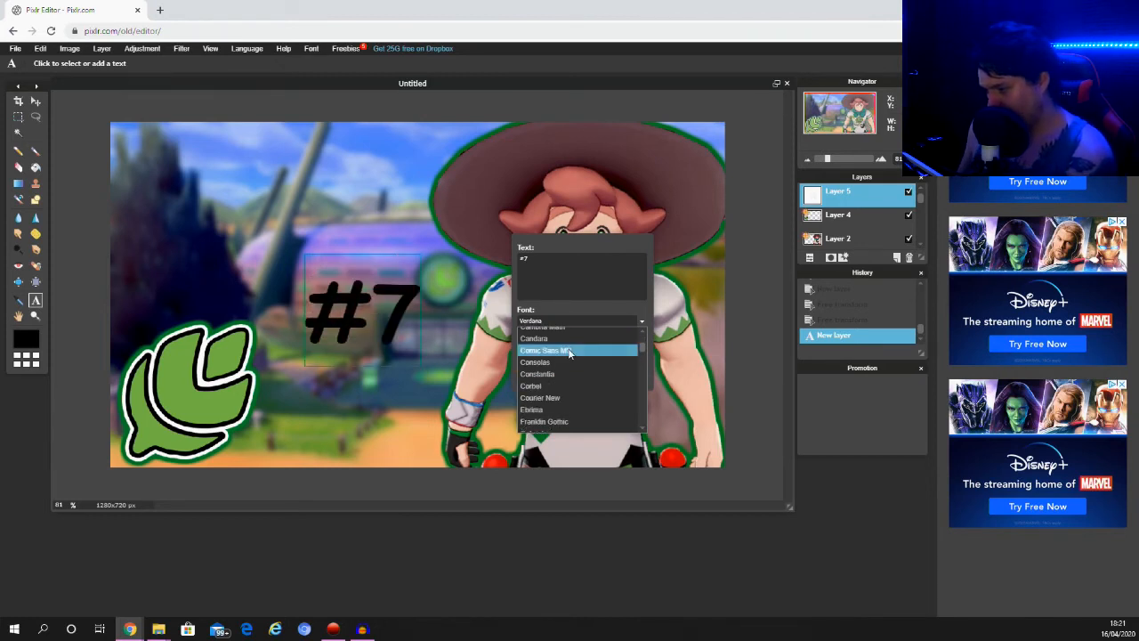
{"action": "scroll", "coordinate": [568, 353], "scroll_direction": "down", "scroll_amount": 7}
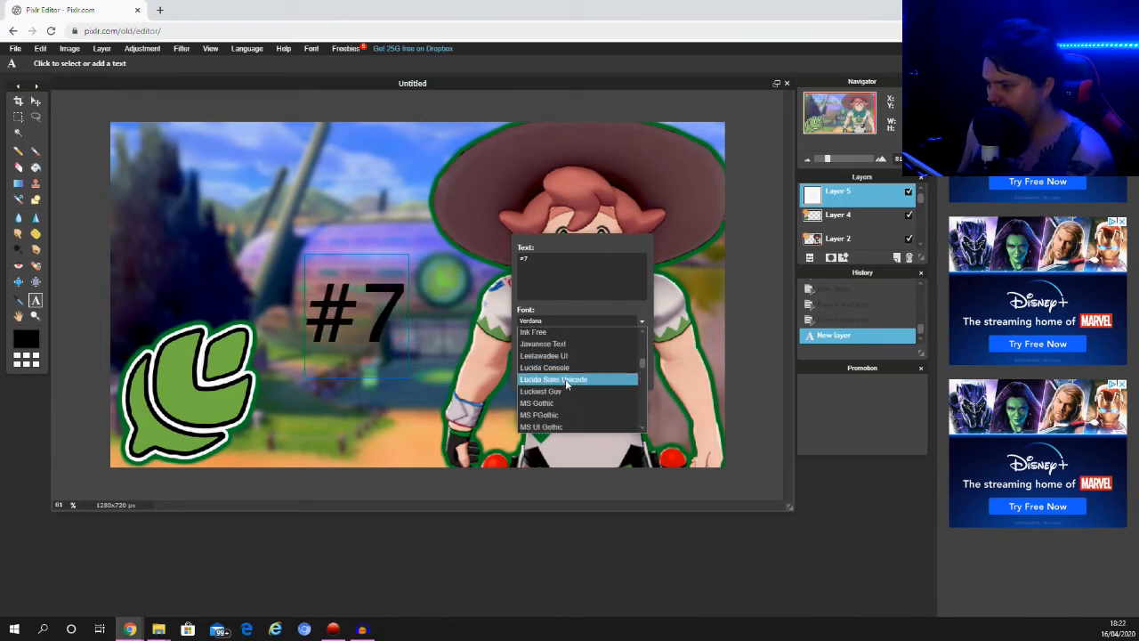
{"action": "left_click", "coordinate": [558, 392]}
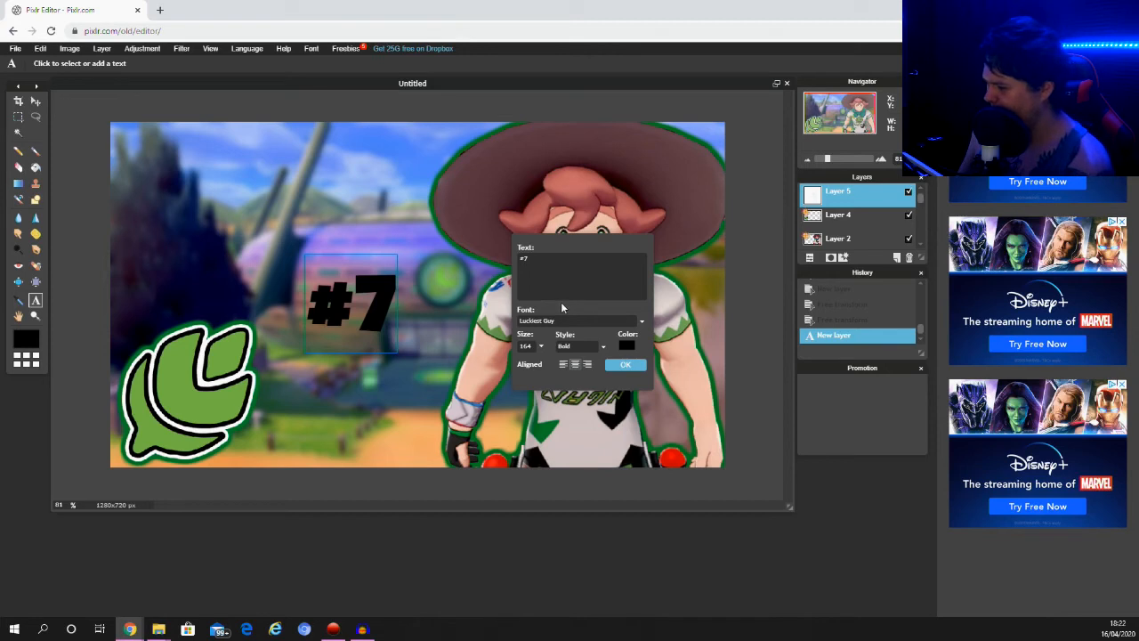
Colour the "#7" text with the light green 7bb344 sampled from the grass badge, and apply the text settings.
{"action": "left_click", "coordinate": [628, 346]}
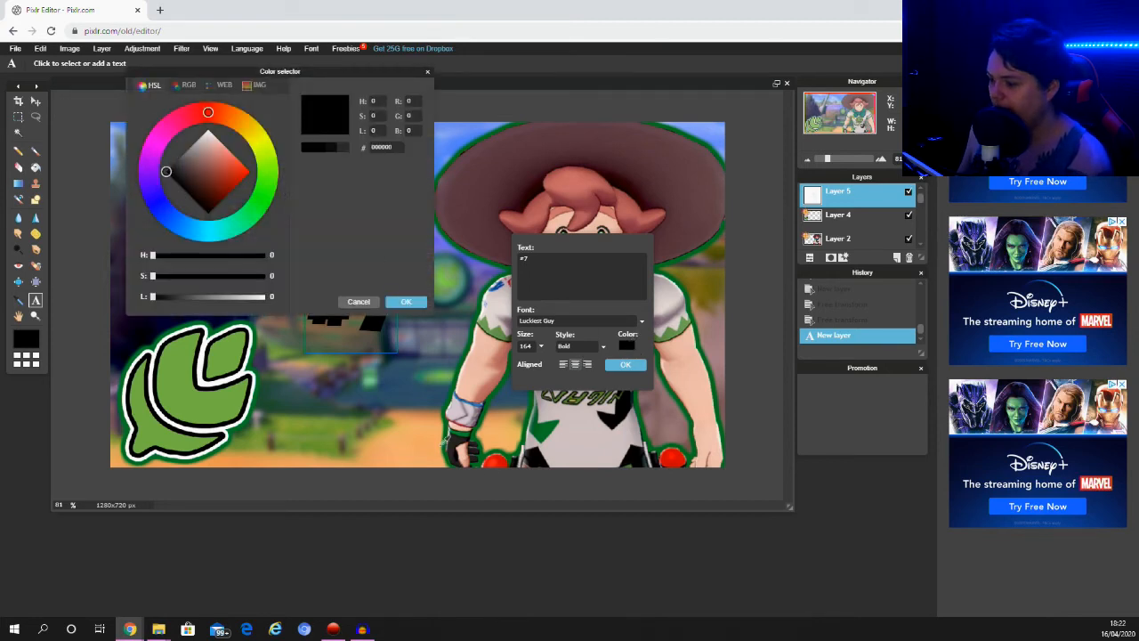
{"action": "left_click", "coordinate": [237, 396]}
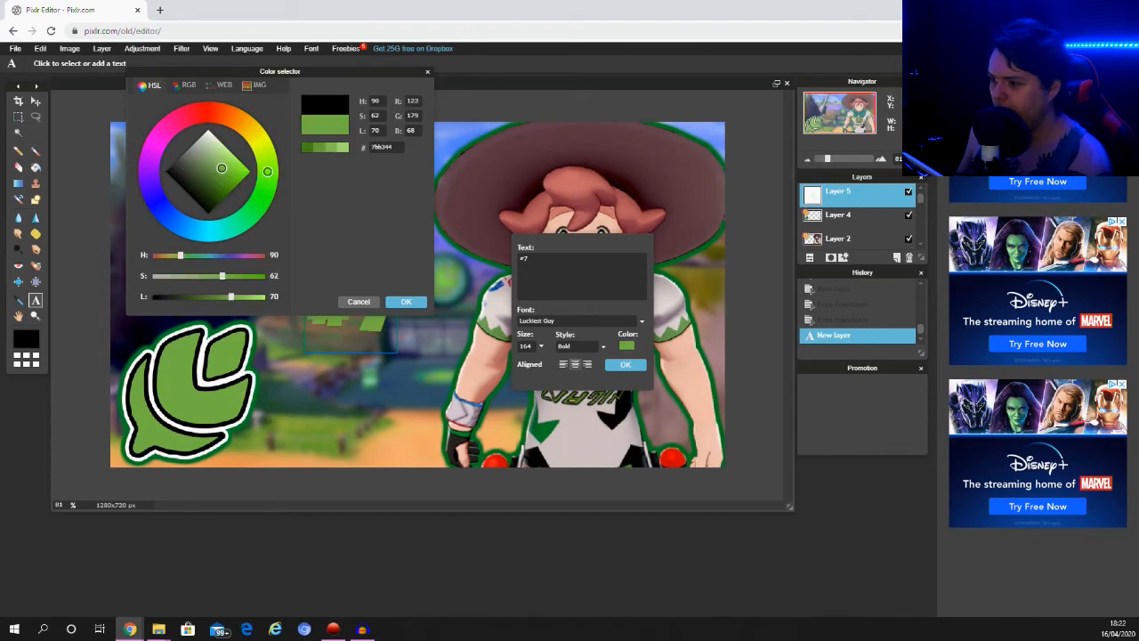
{"action": "left_click_drag", "start_coordinate": [318, 69], "coordinate": [786, 116]}
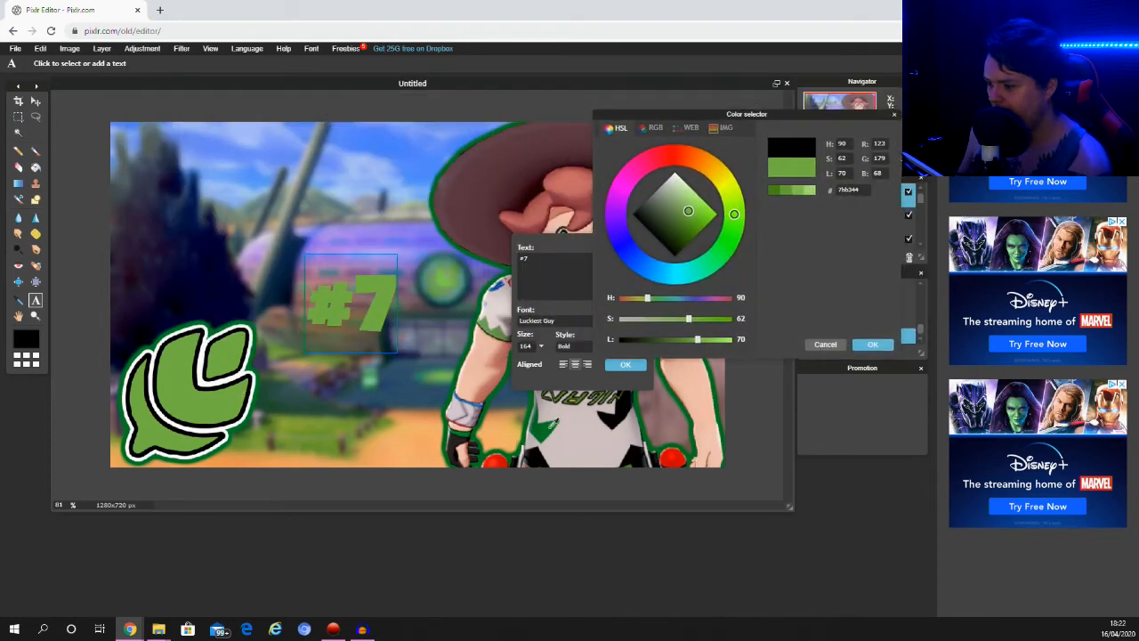
{"action": "left_click", "coordinate": [551, 426]}
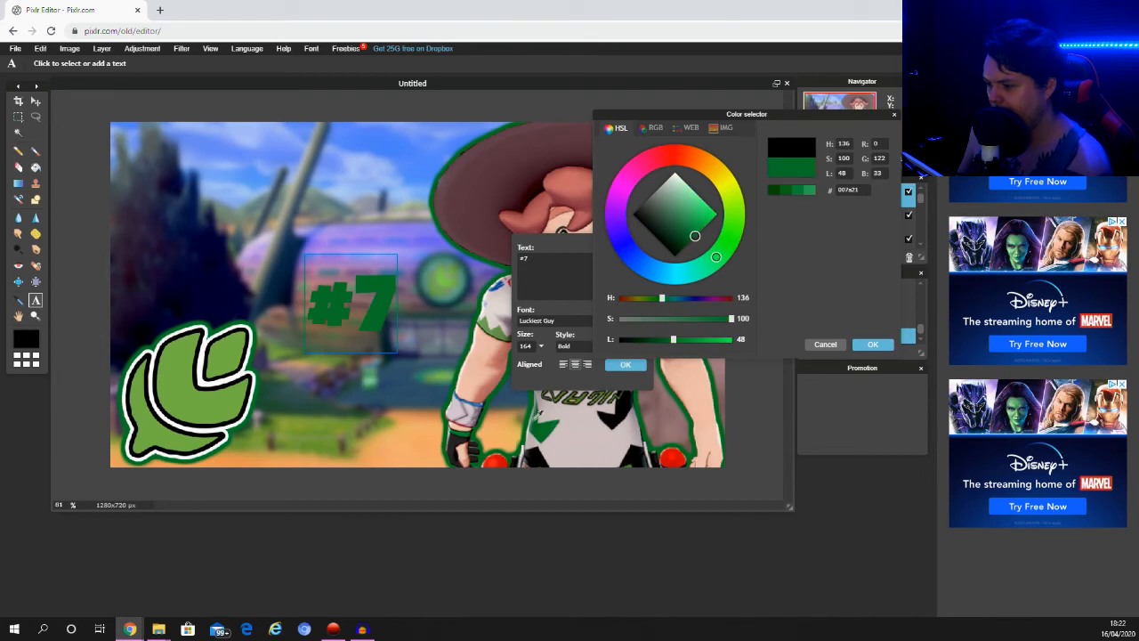
{"action": "left_click", "coordinate": [585, 436]}
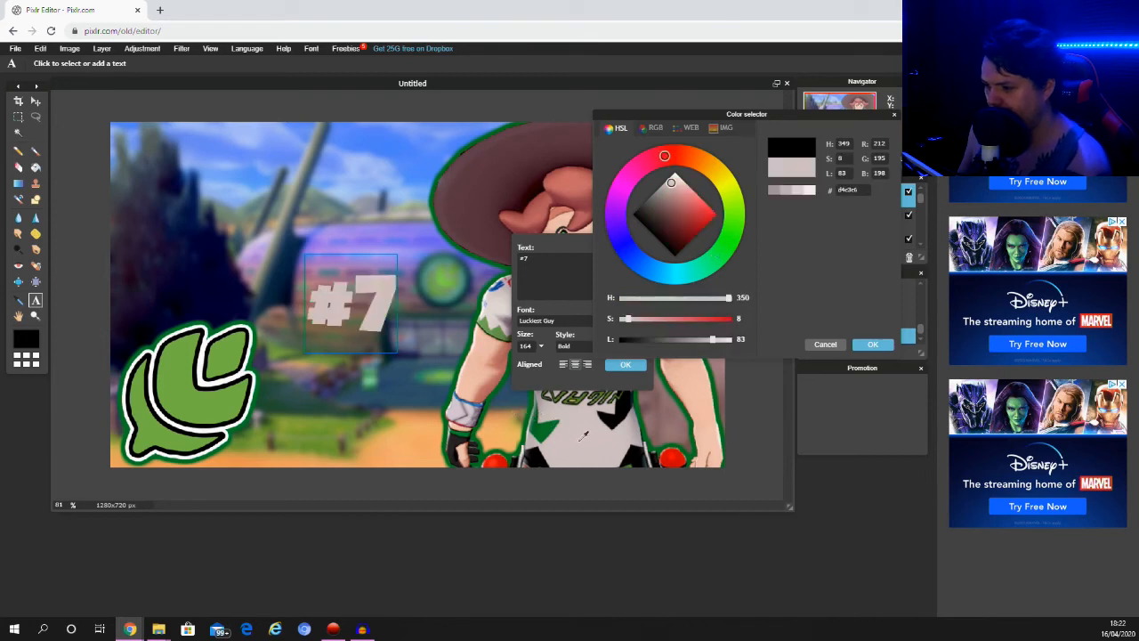
{"action": "left_click", "coordinate": [217, 402]}
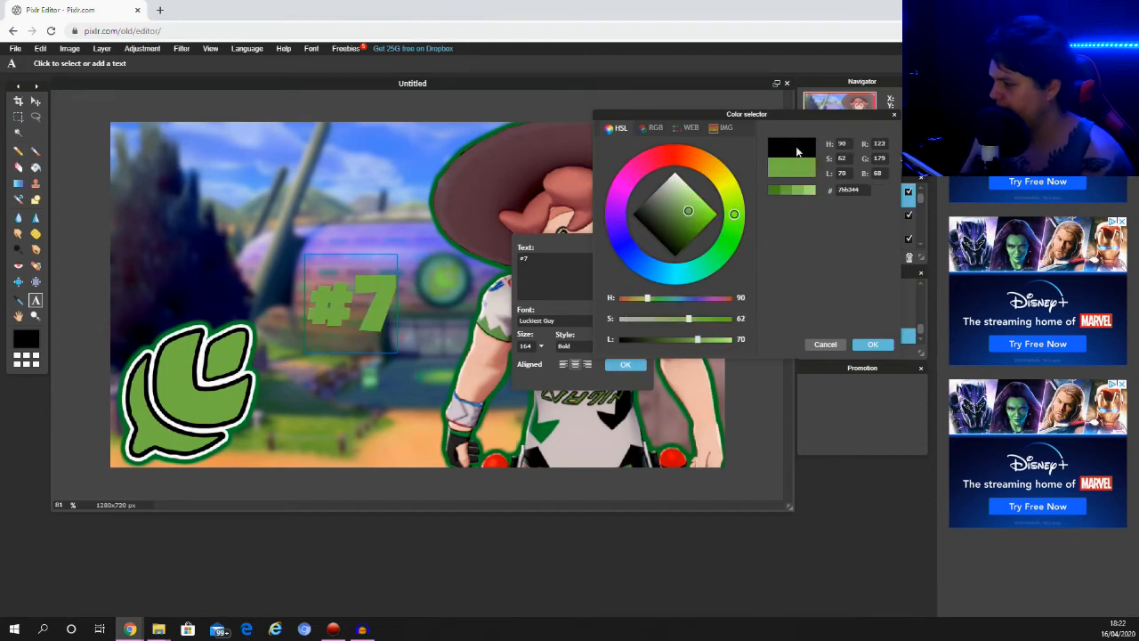
{"action": "left_click_drag", "start_coordinate": [783, 114], "coordinate": [612, 177]}
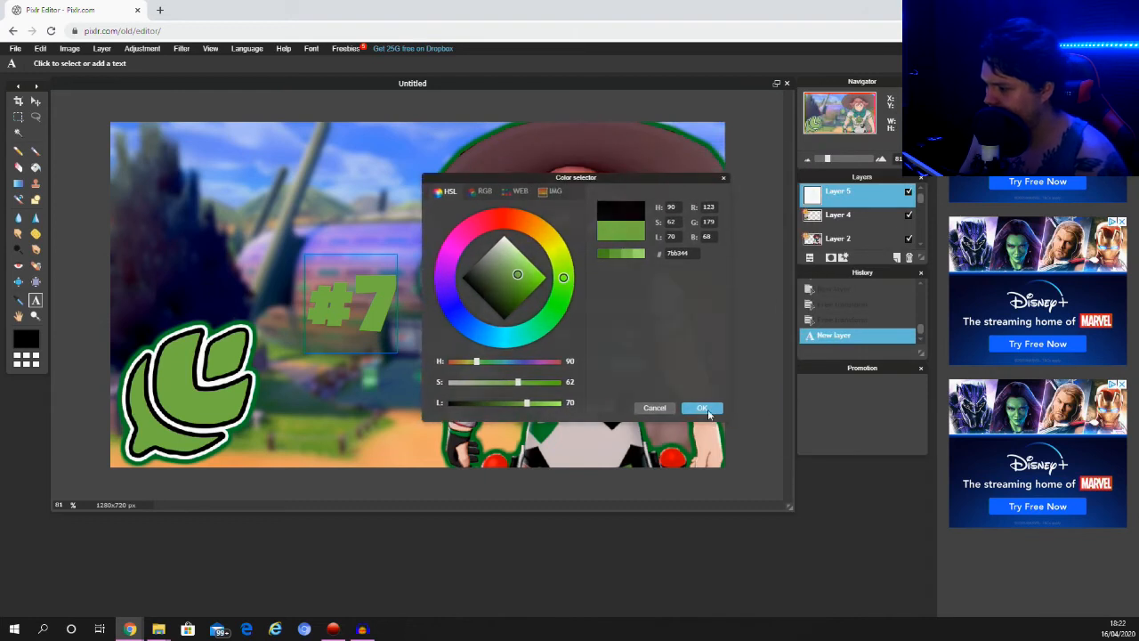
{"action": "left_click", "coordinate": [702, 409]}
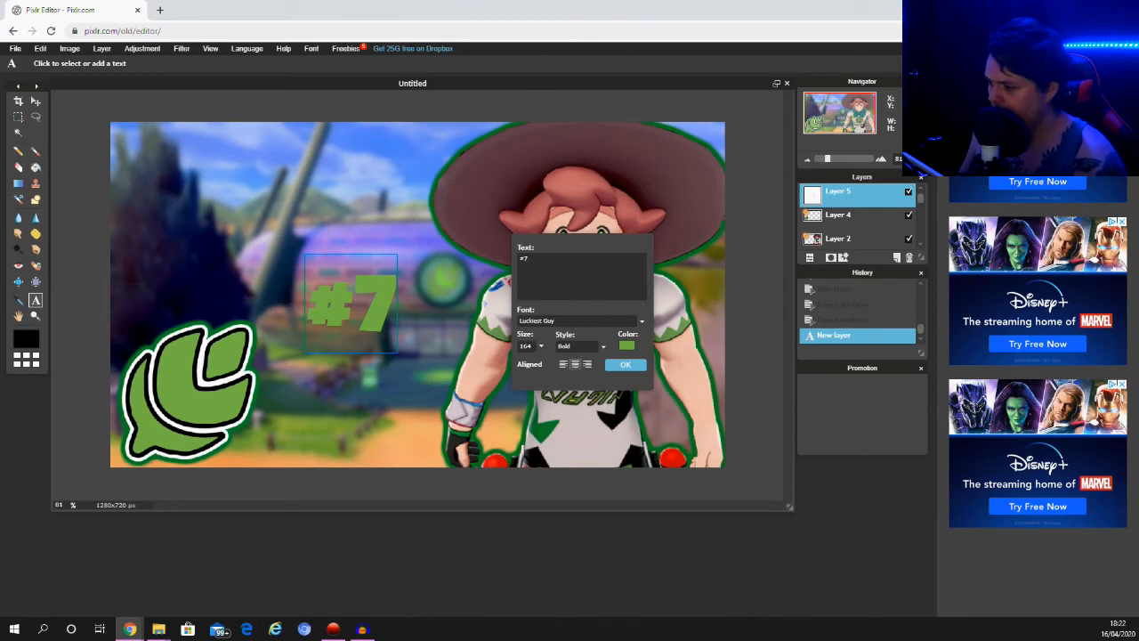
{"action": "left_click", "coordinate": [627, 365]}
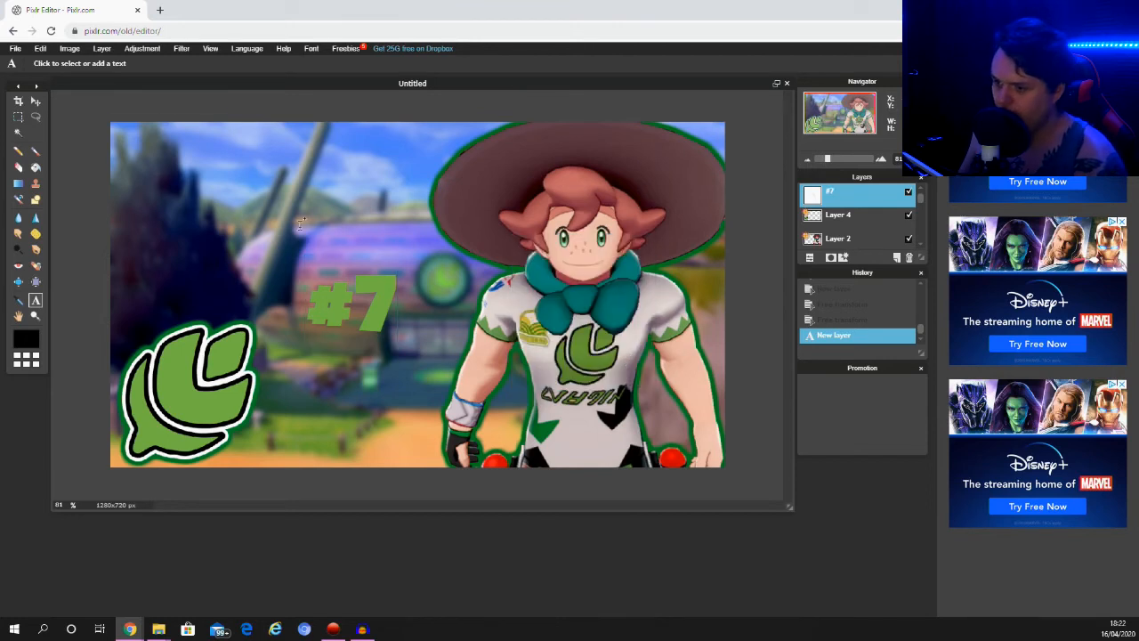
Move the "#7" text down beside the grass badge and rasterize its layer.
{"action": "left_click", "coordinate": [36, 102]}
{"action": "left_click_drag", "start_coordinate": [391, 309], "coordinate": [340, 409]}
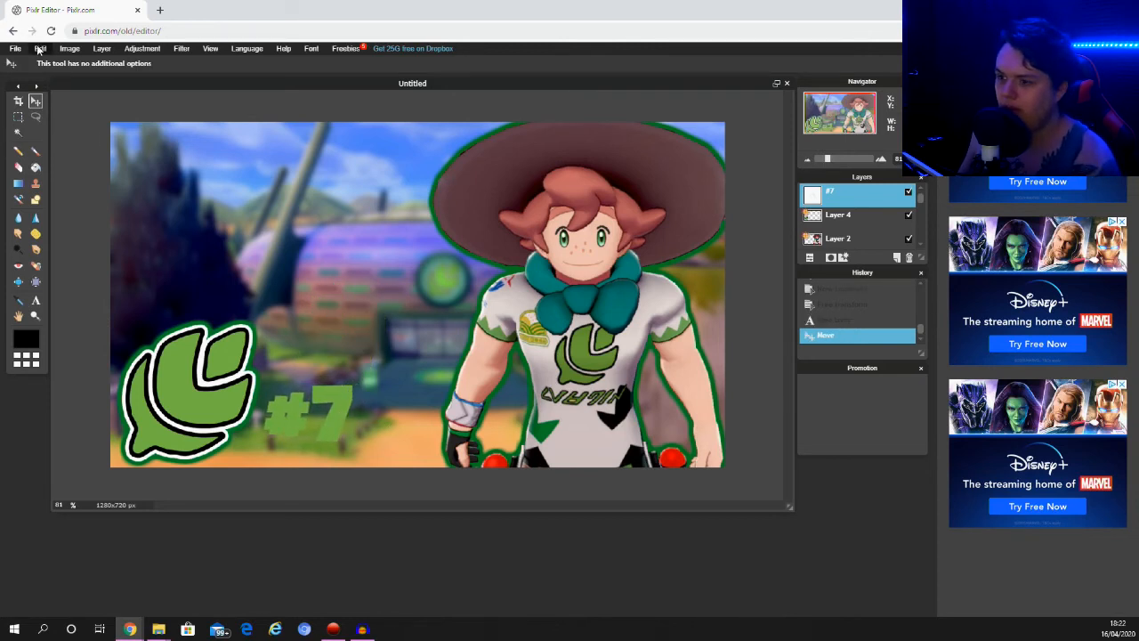
{"action": "left_click", "coordinate": [41, 48]}
{"action": "left_click", "coordinate": [51, 137]}
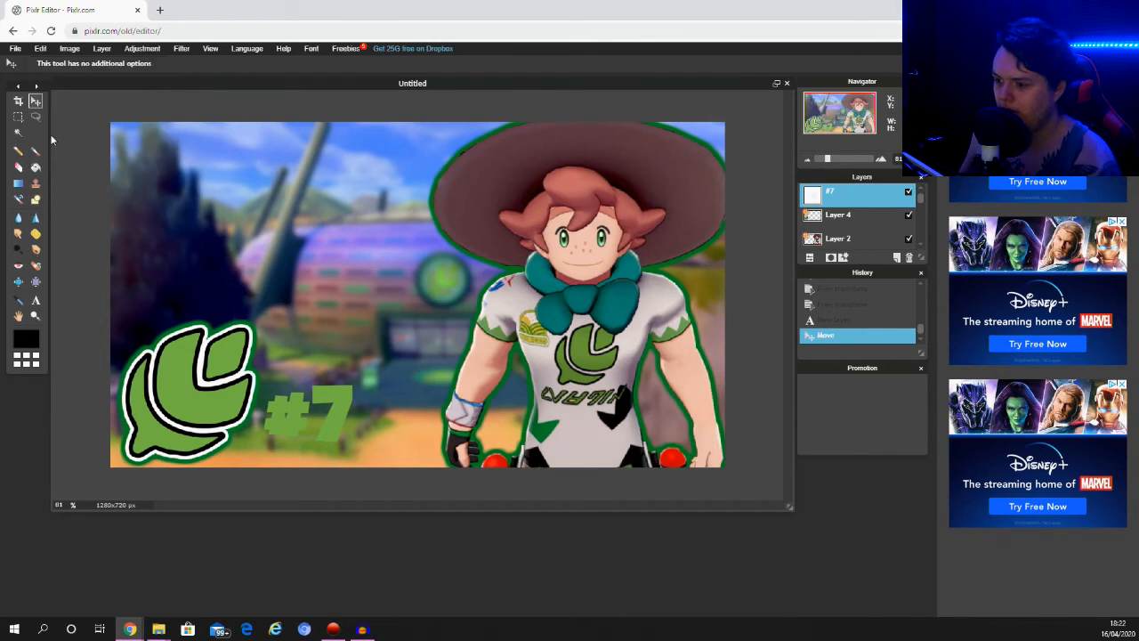
{"action": "left_click", "coordinate": [71, 49]}
{"action": "mouse_move", "coordinate": [99, 54]}
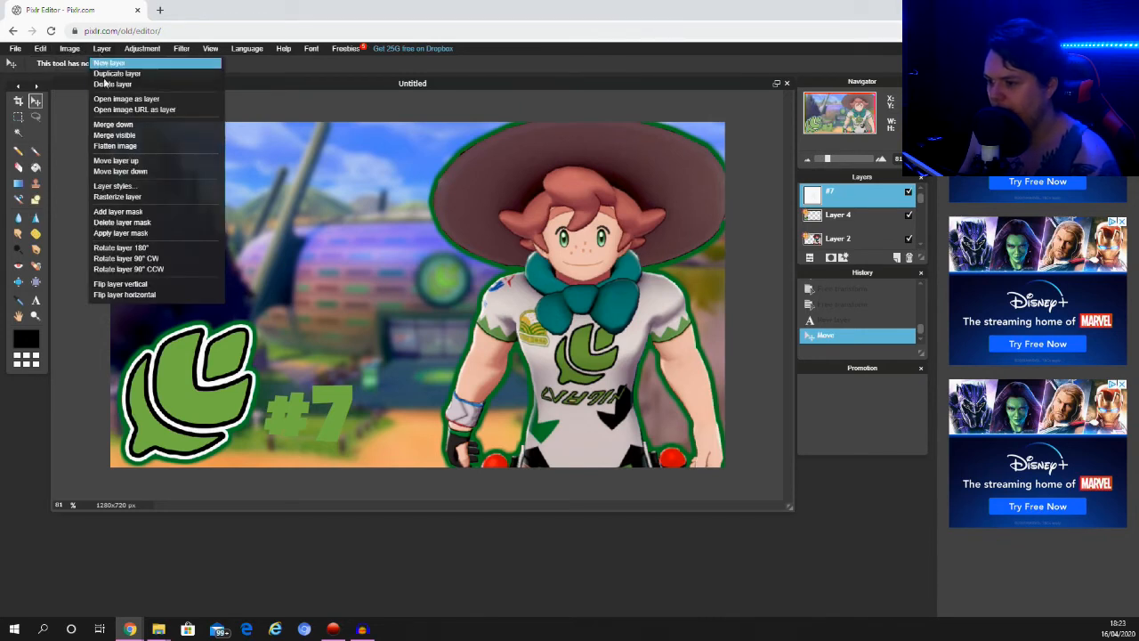
{"action": "left_click", "coordinate": [147, 199]}
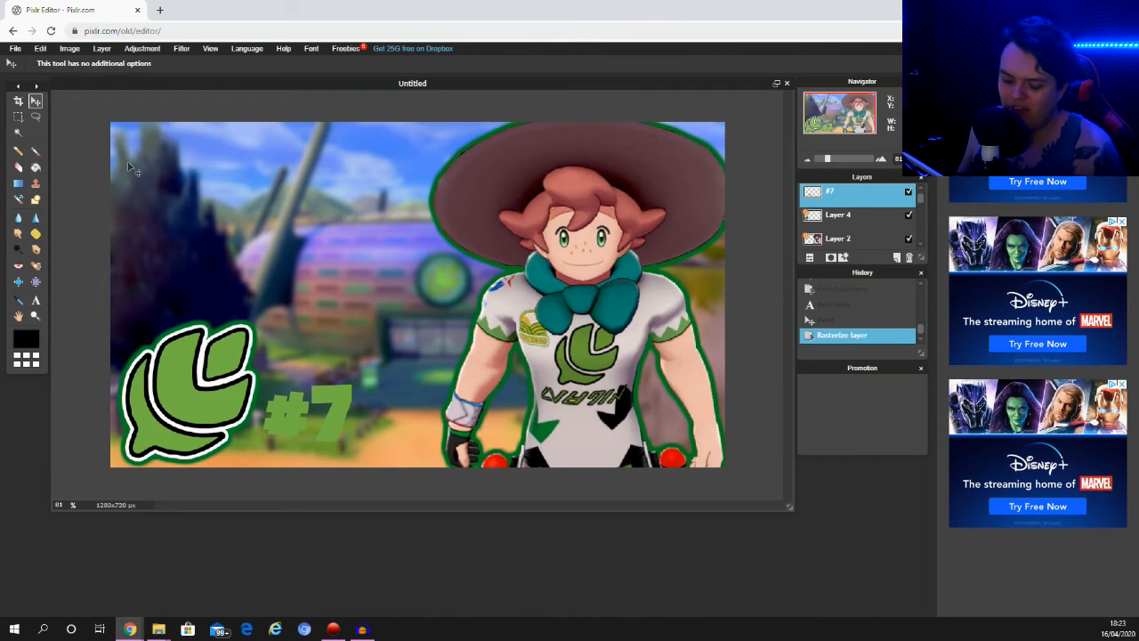
Free-transform the "#7" lettering to enlarge it slightly around its centre, and apply the changes.
{"action": "left_click", "coordinate": [51, 51]}
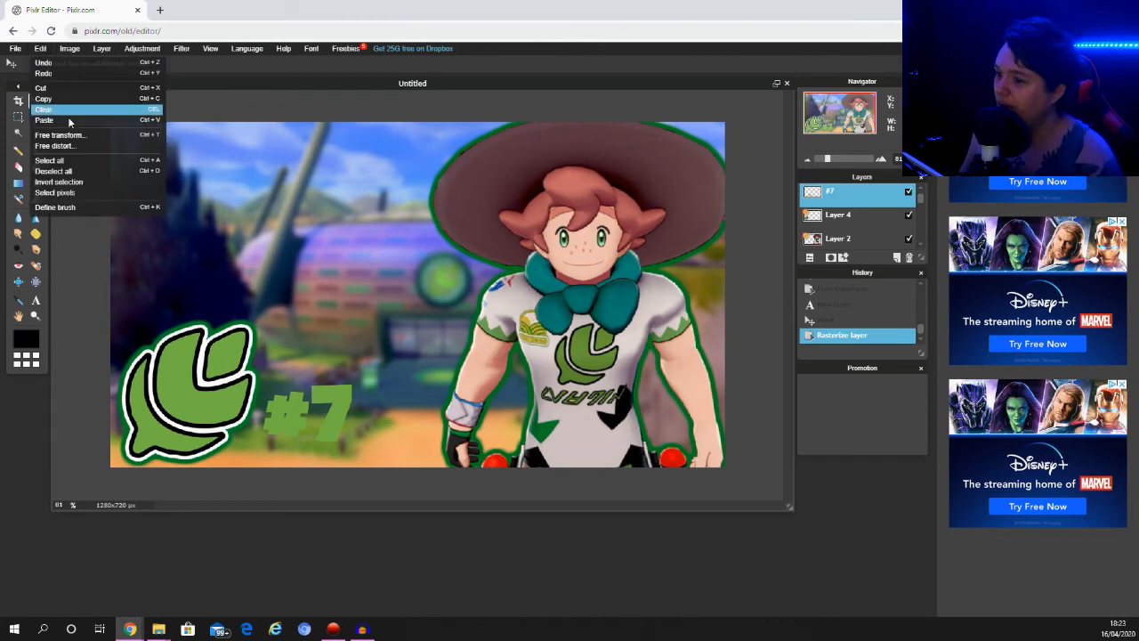
{"action": "left_click", "coordinate": [66, 135]}
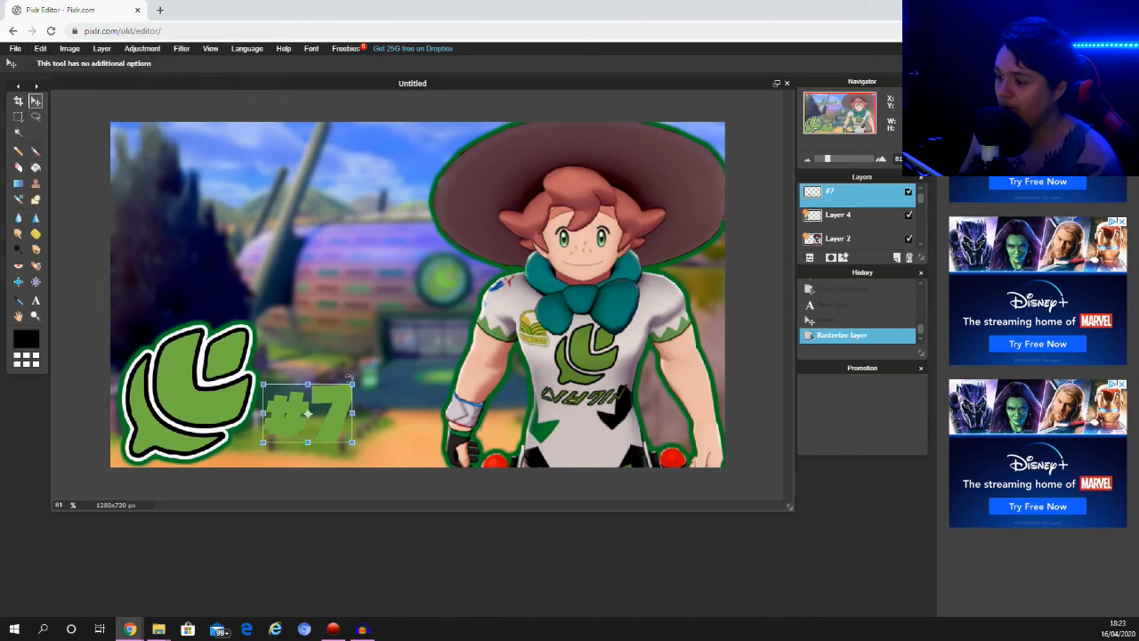
{"action": "left_click_drag", "start_coordinate": [353, 379], "coordinate": [342, 402]}
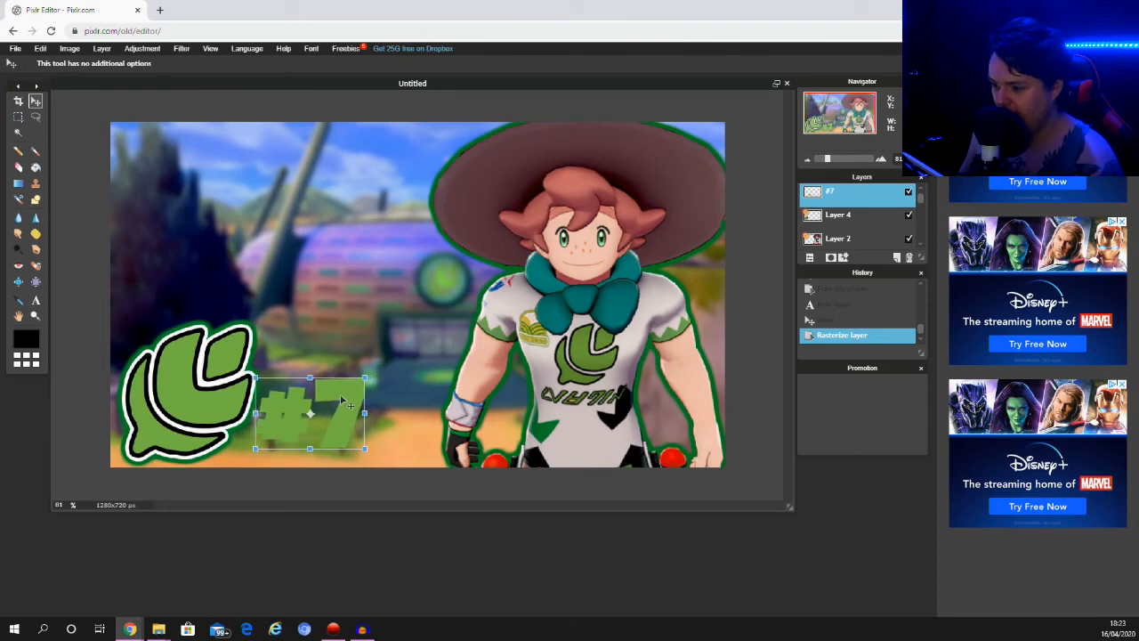
{"action": "left_click", "coordinate": [100, 156]}
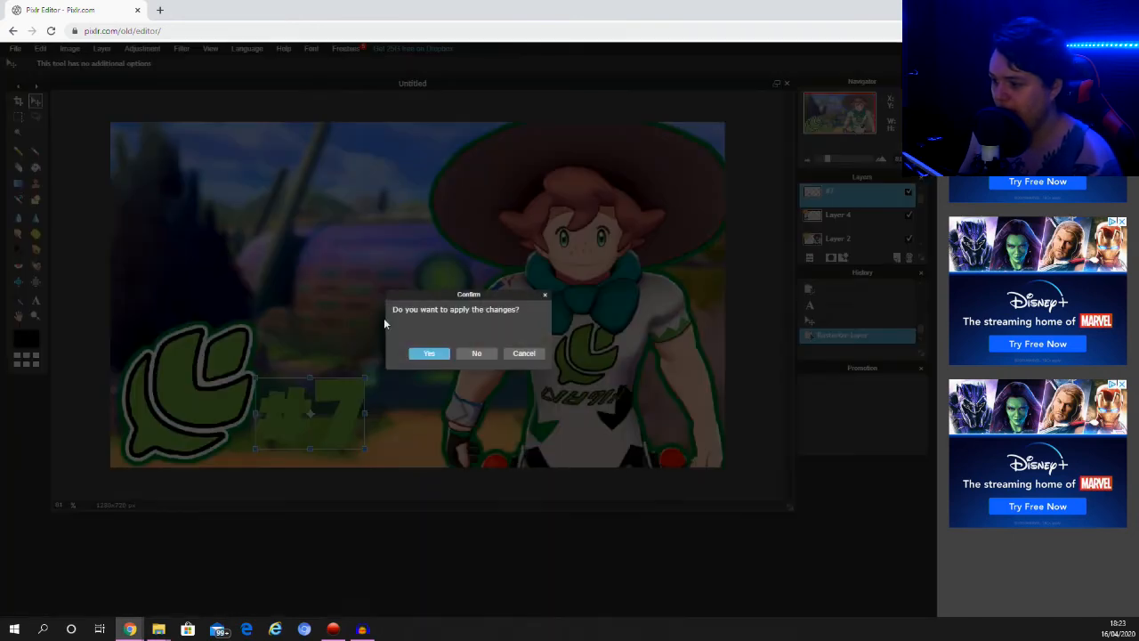
{"action": "left_click", "coordinate": [426, 353]}
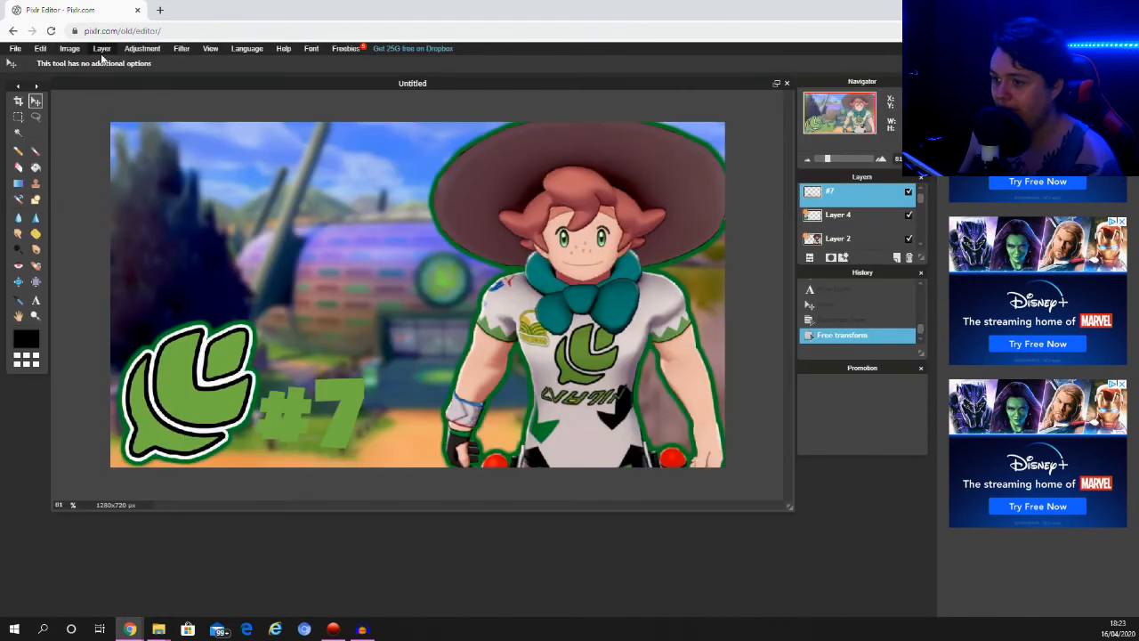
Add an outer glow layer style to the "#7" lettering and set its color to black.
{"action": "left_click", "coordinate": [102, 49]}
{"action": "left_click", "coordinate": [133, 187]}
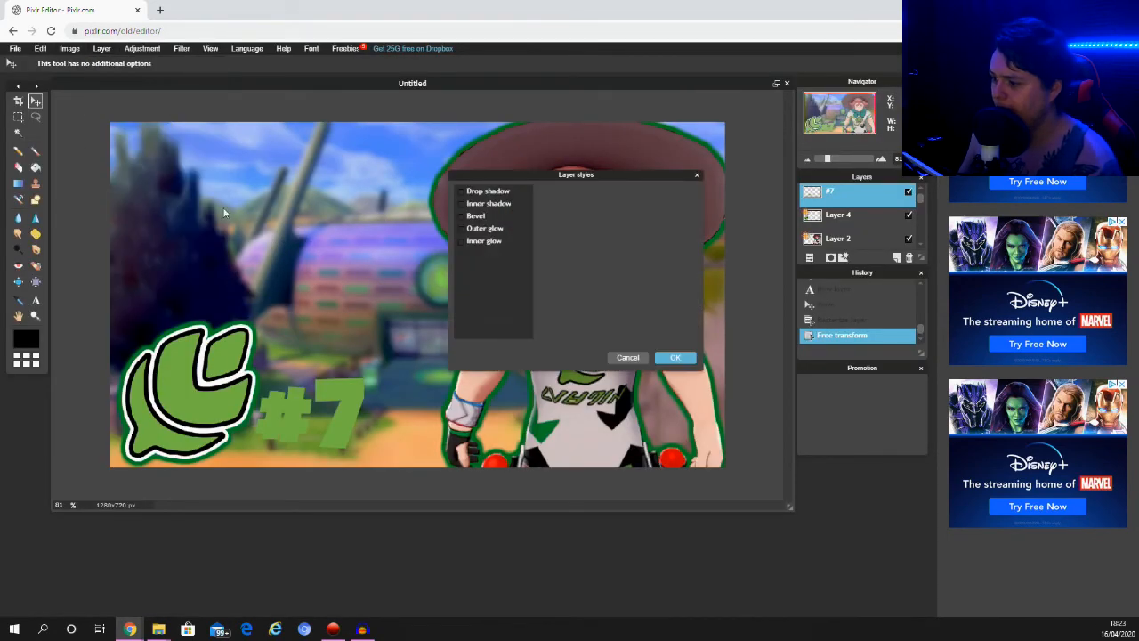
{"action": "left_click", "coordinate": [494, 230]}
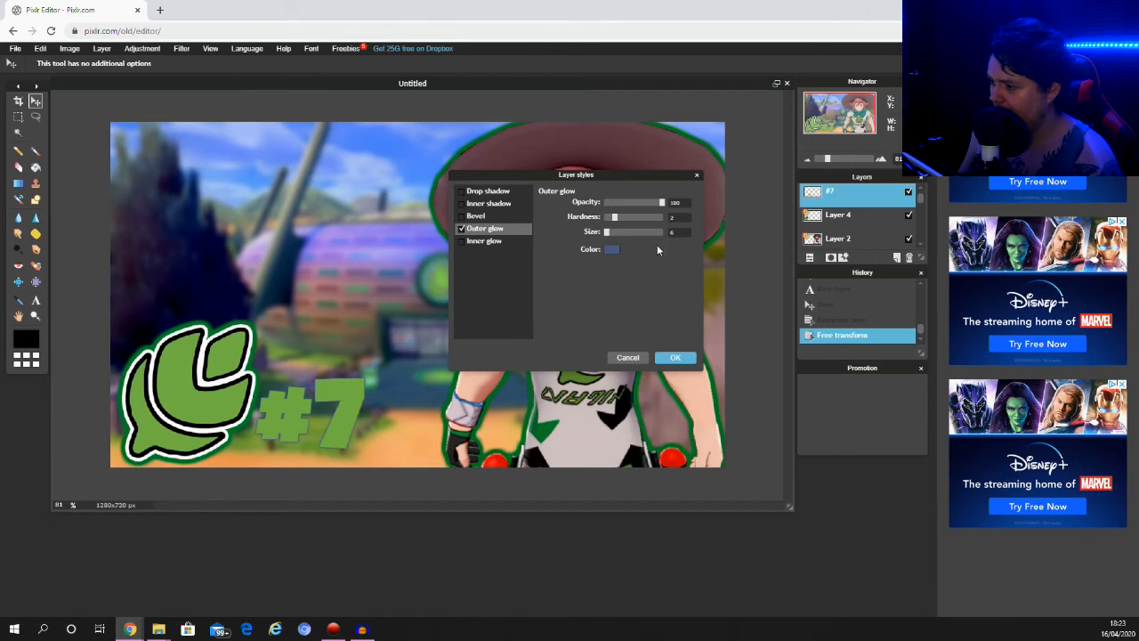
{"action": "left_click", "coordinate": [611, 250]}
{"action": "mouse_move", "coordinate": [520, 247]}
{"action": "left_mouse_down"}
{"action": "mouse_move", "coordinate": [508, 190]}
{"action": "mouse_move", "coordinate": [504, 290]}
{"action": "left_mouse_up"}
{"action": "left_click", "coordinate": [703, 379]}
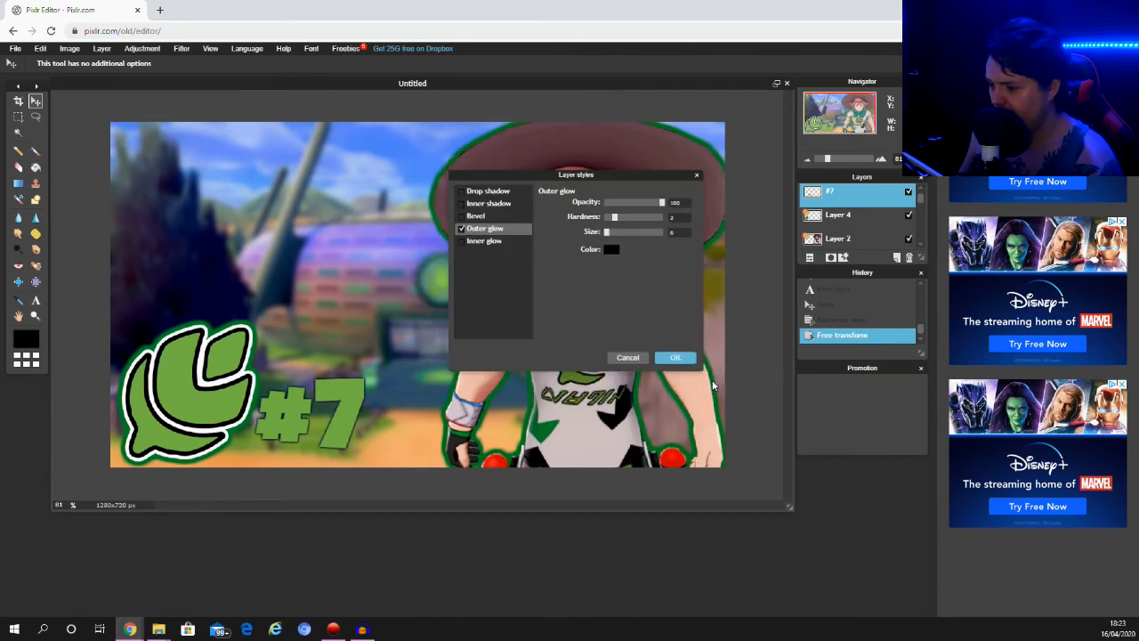
Set the "#7" outer glow to hardness 10 and size 20.
{"action": "left_click_drag", "start_coordinate": [612, 218], "coordinate": [662, 218]}
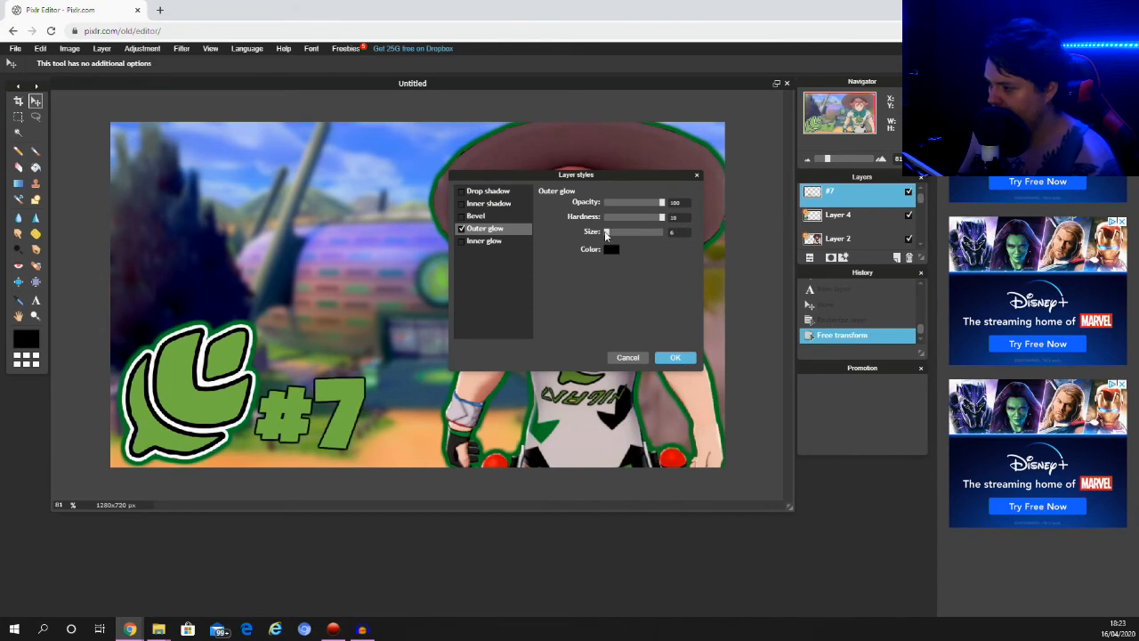
{"action": "left_click_drag", "start_coordinate": [608, 235], "coordinate": [612, 236]}
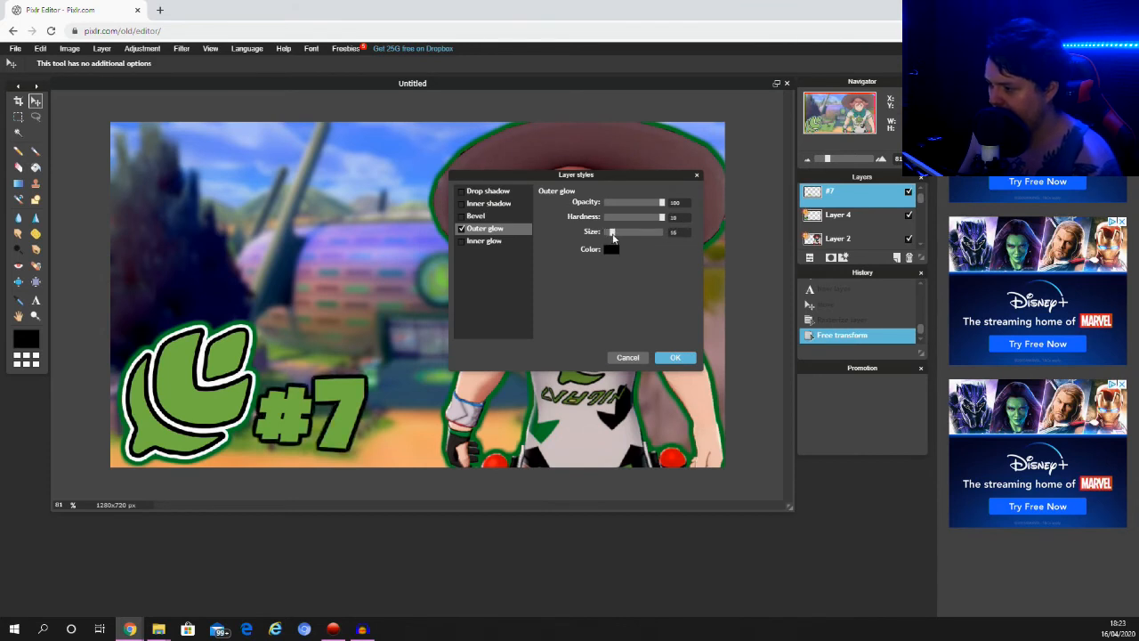
{"action": "key", "text": "BackSpace"}
{"action": "key", "text": "BackSpace"}
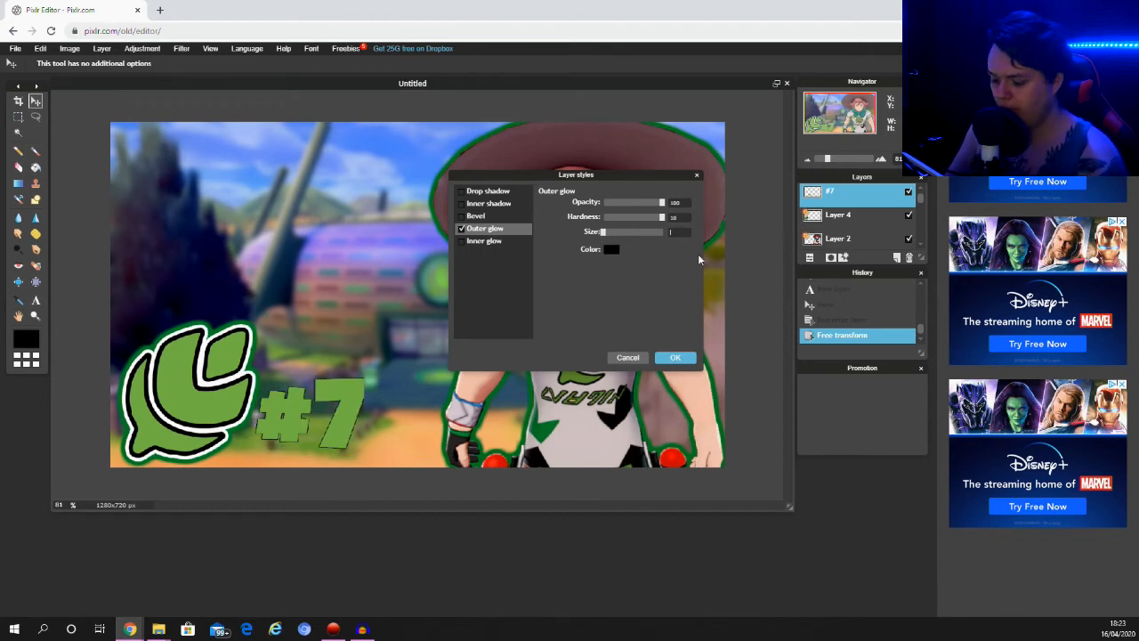
{"action": "type", "text": "20"}
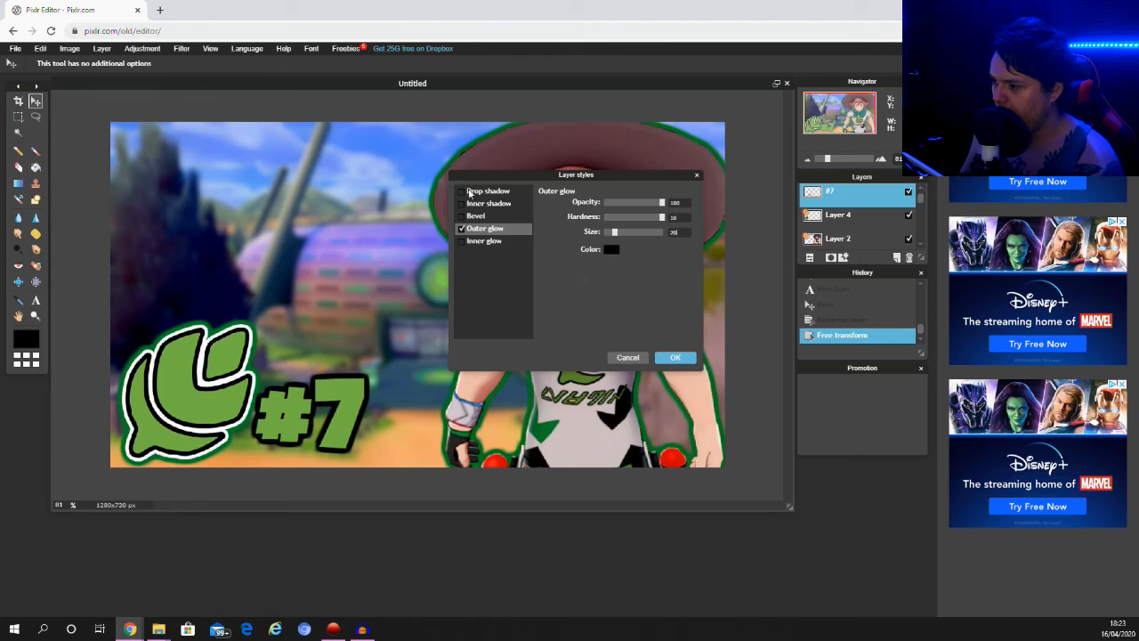
Add an inner bevel to the "#7" lettering with distance 7, size 12, white highlights and 100 shadow opacity.
{"action": "left_click", "coordinate": [483, 219]}
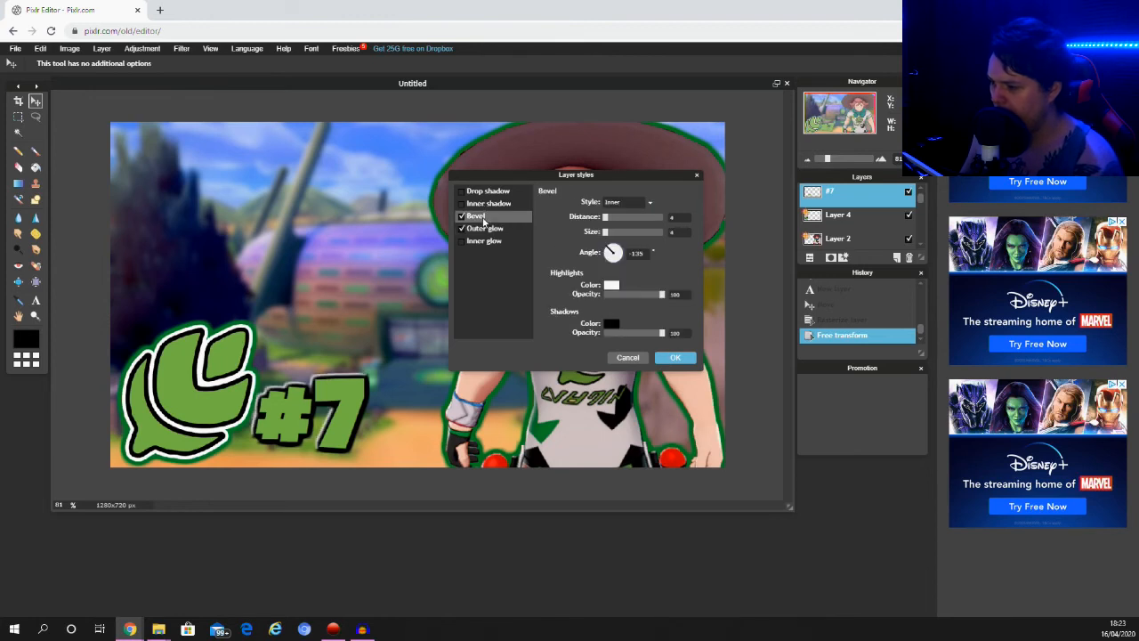
{"action": "left_click", "coordinate": [611, 285]}
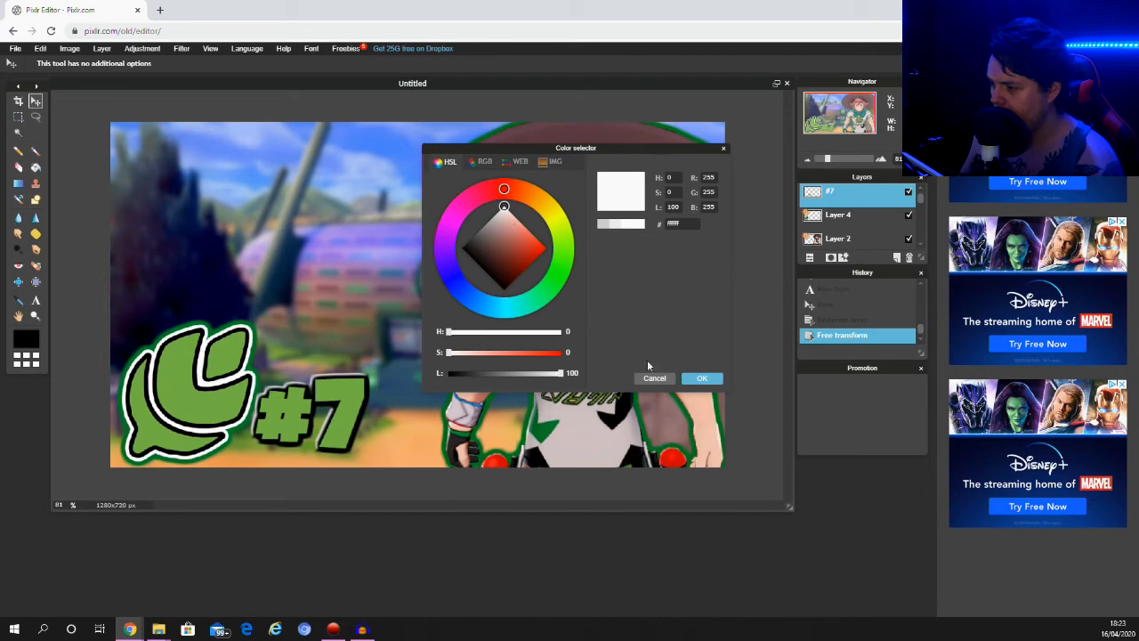
{"action": "left_click", "coordinate": [702, 379]}
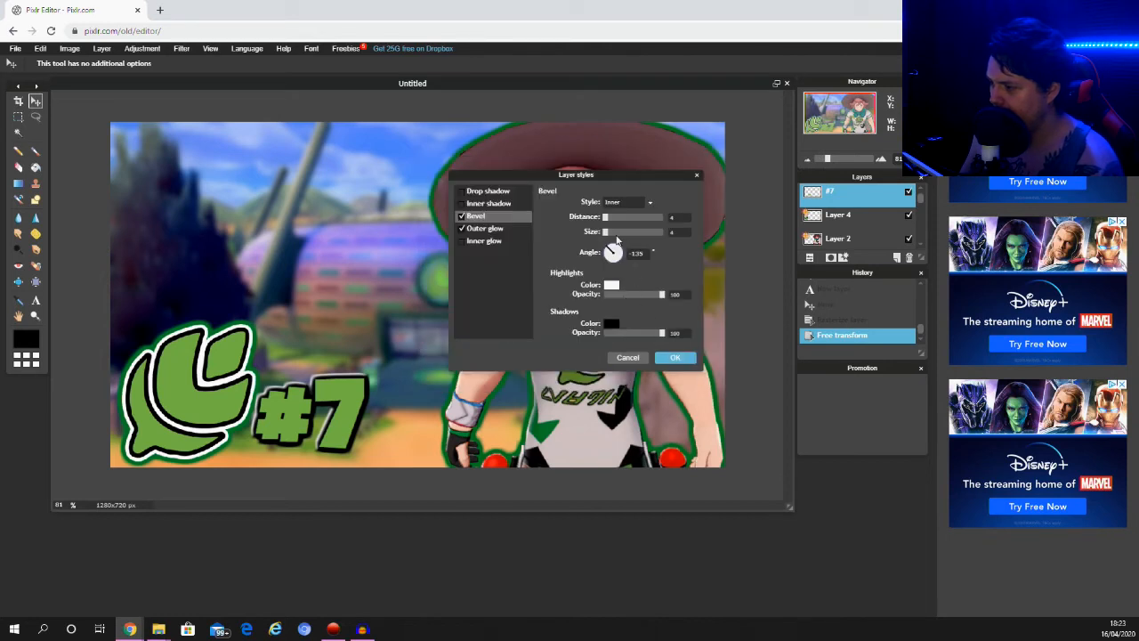
{"action": "left_click_drag", "start_coordinate": [607, 234], "coordinate": [608, 223]}
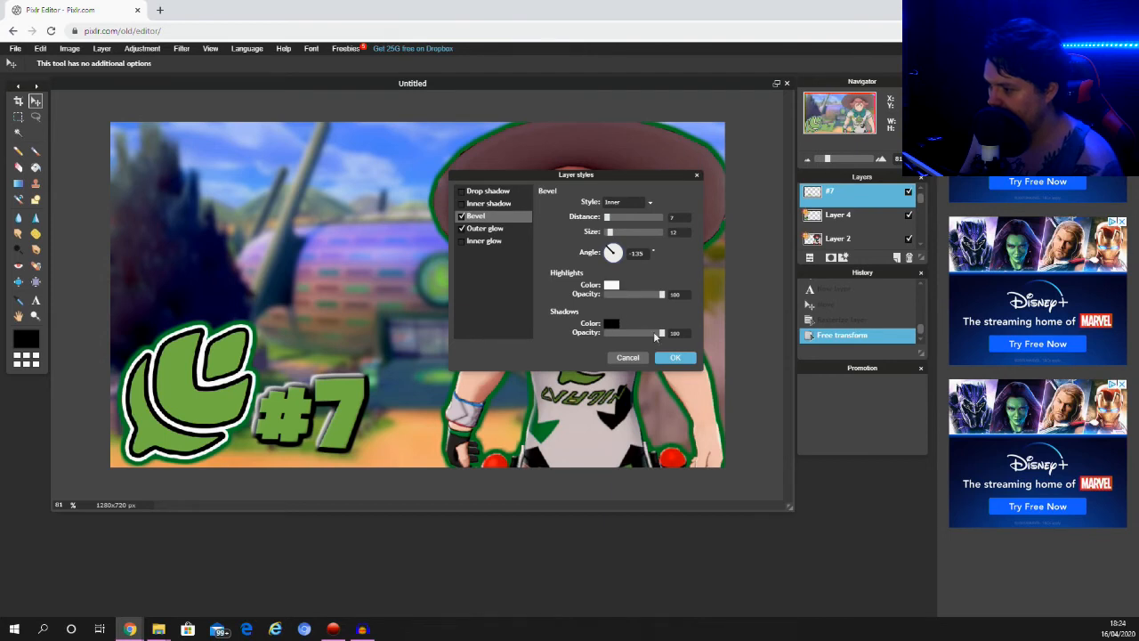
{"action": "mouse_move", "coordinate": [658, 335]}
{"action": "left_mouse_down"}
{"action": "mouse_move", "coordinate": [636, 335]}
{"action": "mouse_move", "coordinate": [663, 333]}
{"action": "left_mouse_up"}
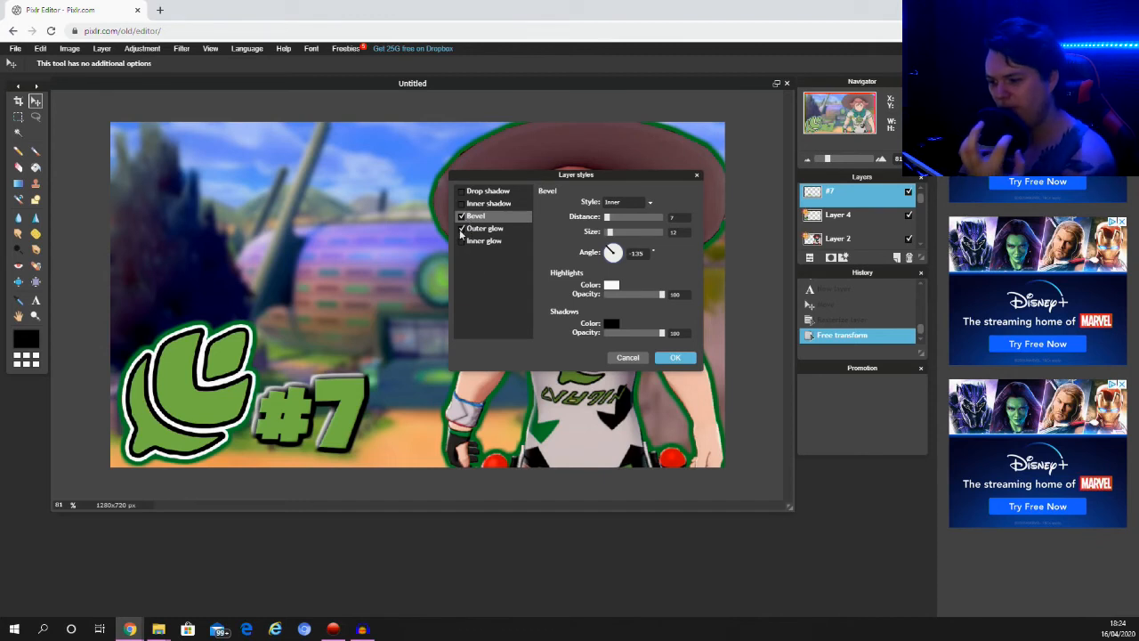
Add a drop shadow to the "#7" lettering with distance 6 and opacity 30, and apply the layer styles.
{"action": "left_click", "coordinate": [487, 194]}
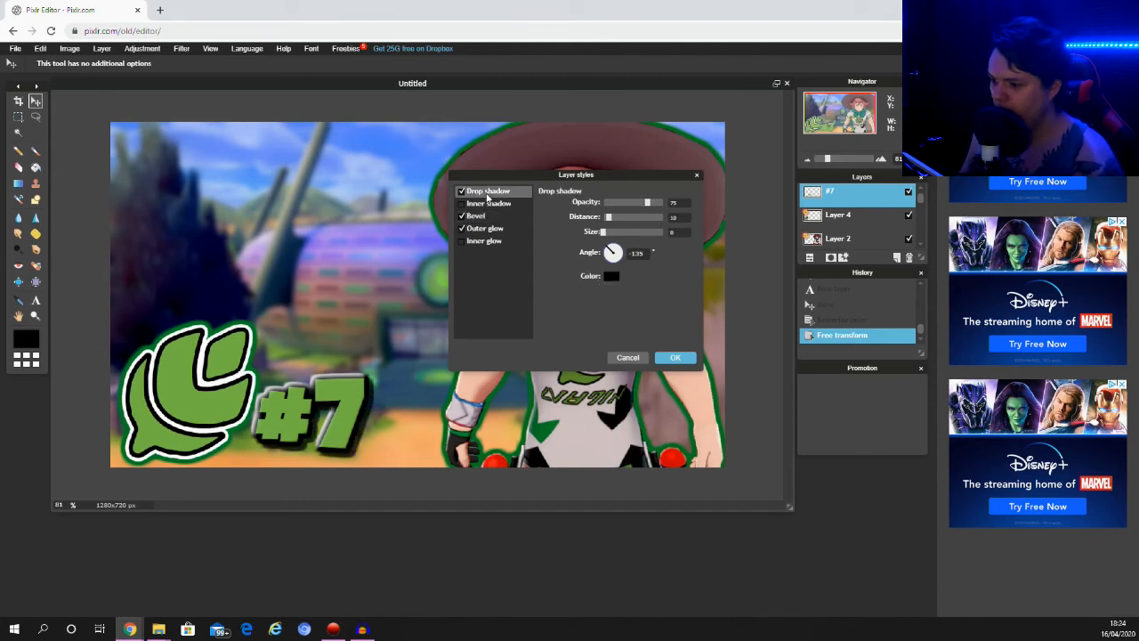
{"action": "mouse_move", "coordinate": [608, 221]}
{"action": "left_mouse_down"}
{"action": "mouse_move", "coordinate": [620, 218]}
{"action": "mouse_move", "coordinate": [607, 226]}
{"action": "left_mouse_up"}
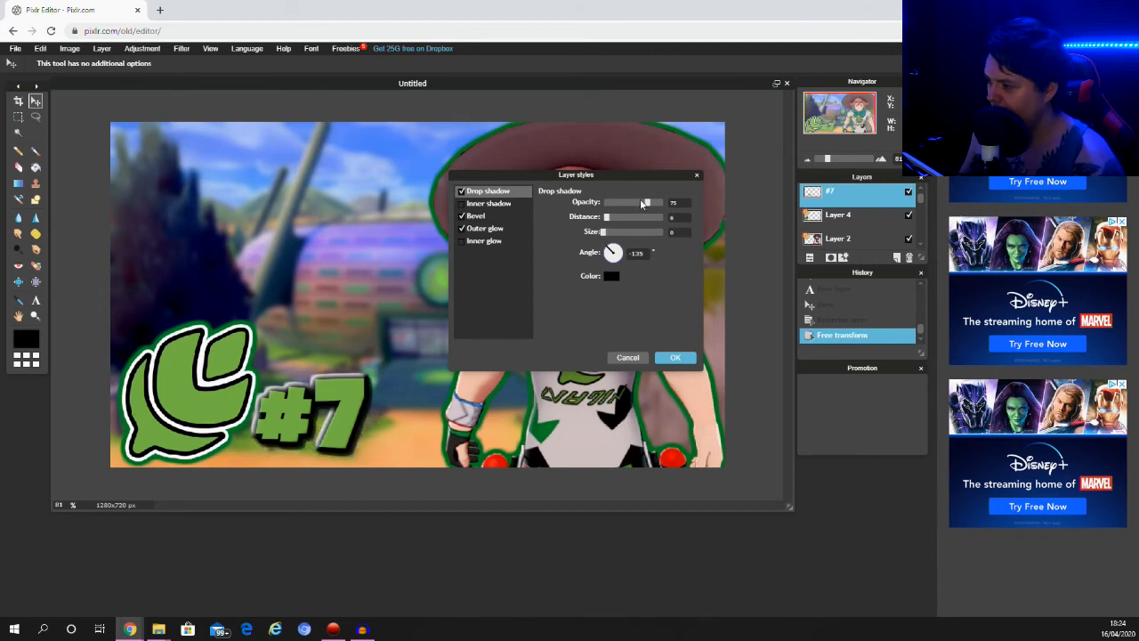
{"action": "left_click_drag", "start_coordinate": [647, 204], "coordinate": [626, 215]}
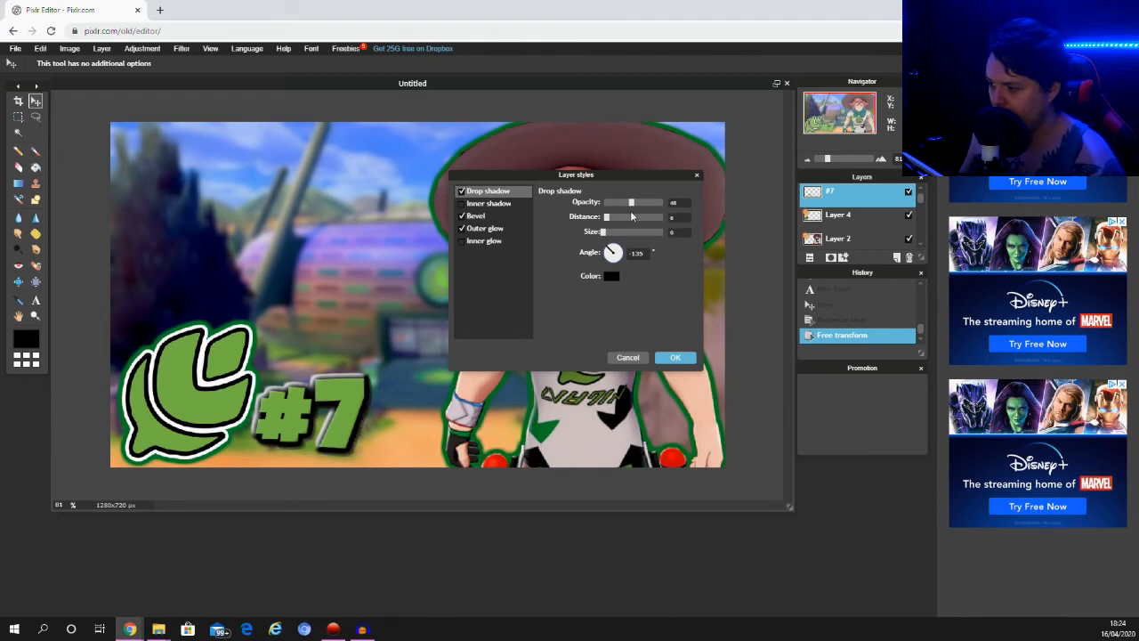
{"action": "left_click", "coordinate": [680, 203]}
{"action": "key", "text": "BackSpace"}
{"action": "key", "text": "BackSpace"}
{"action": "type", "text": "30"}
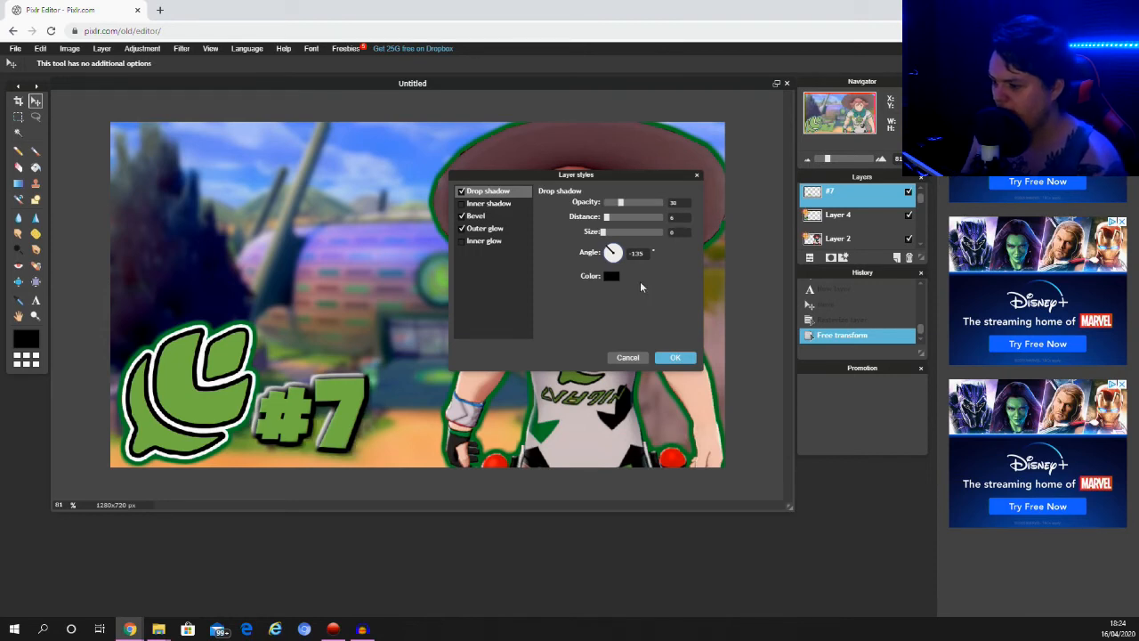
{"action": "left_click", "coordinate": [676, 357]}
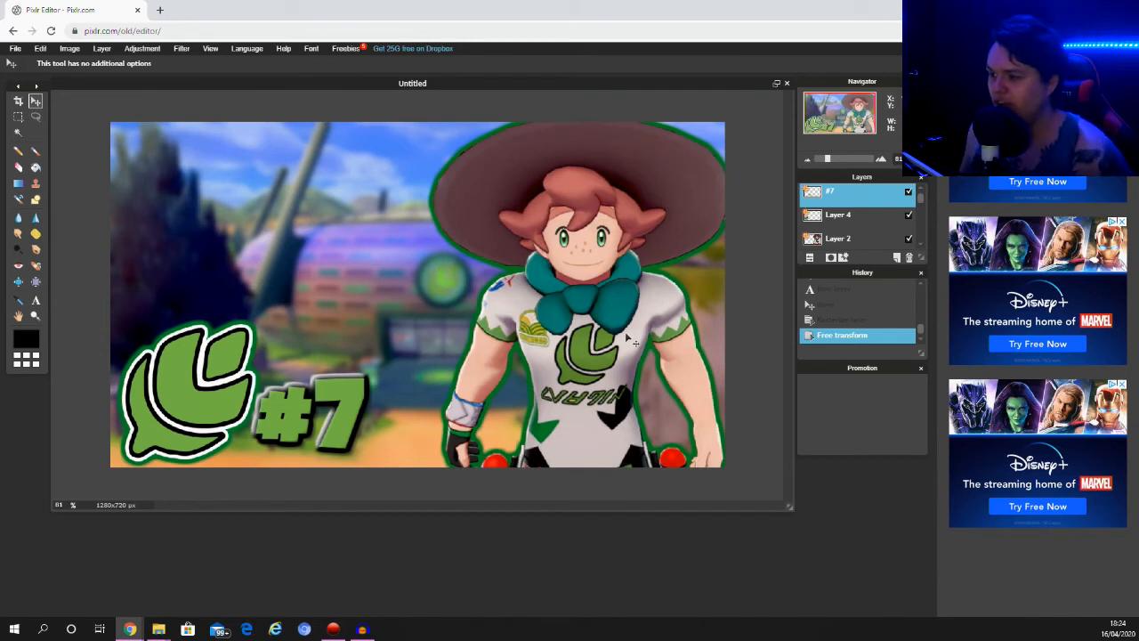
Add a new layer above the "#7" lettering and draw a thin black filled rectangle along the image's left edge.
{"action": "left_click", "coordinate": [101, 49]}
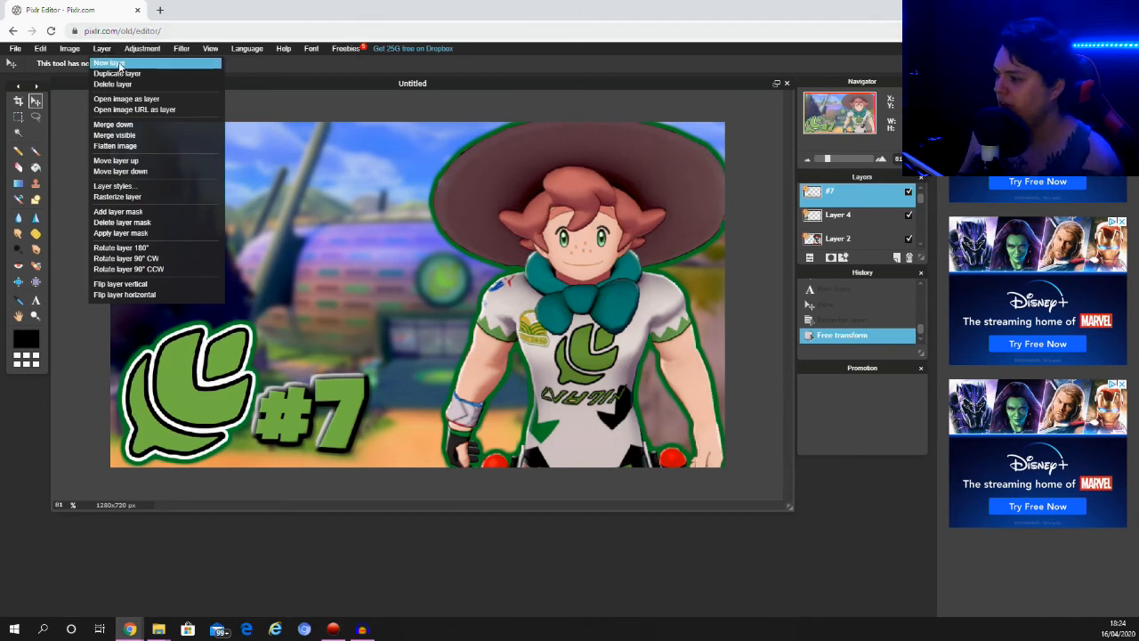
{"action": "left_click", "coordinate": [113, 64]}
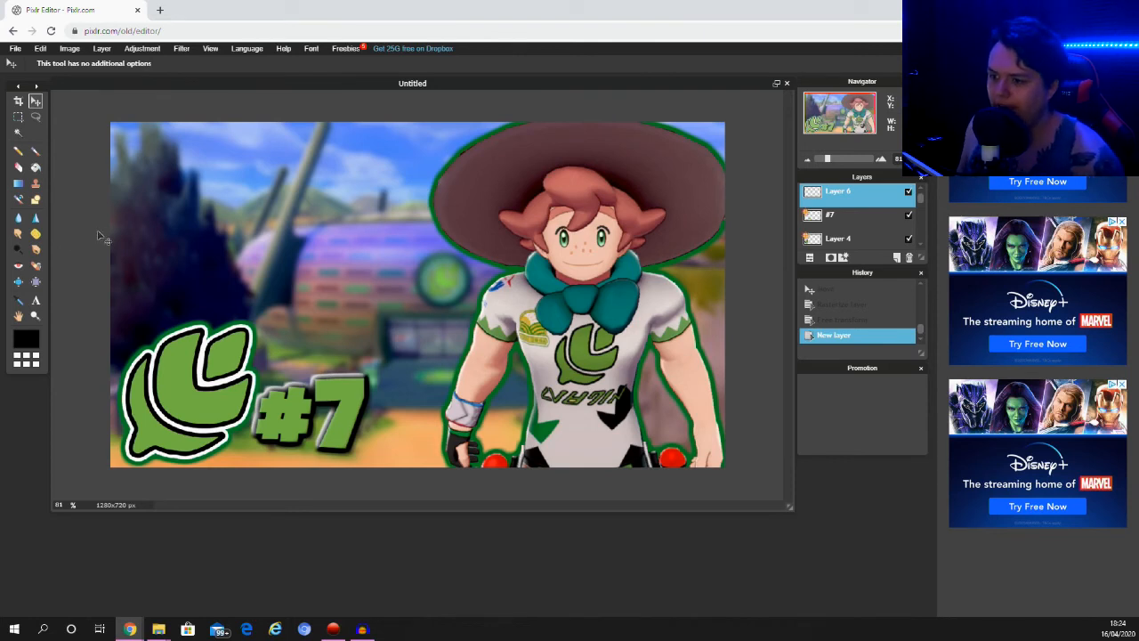
{"action": "left_click", "coordinate": [36, 200]}
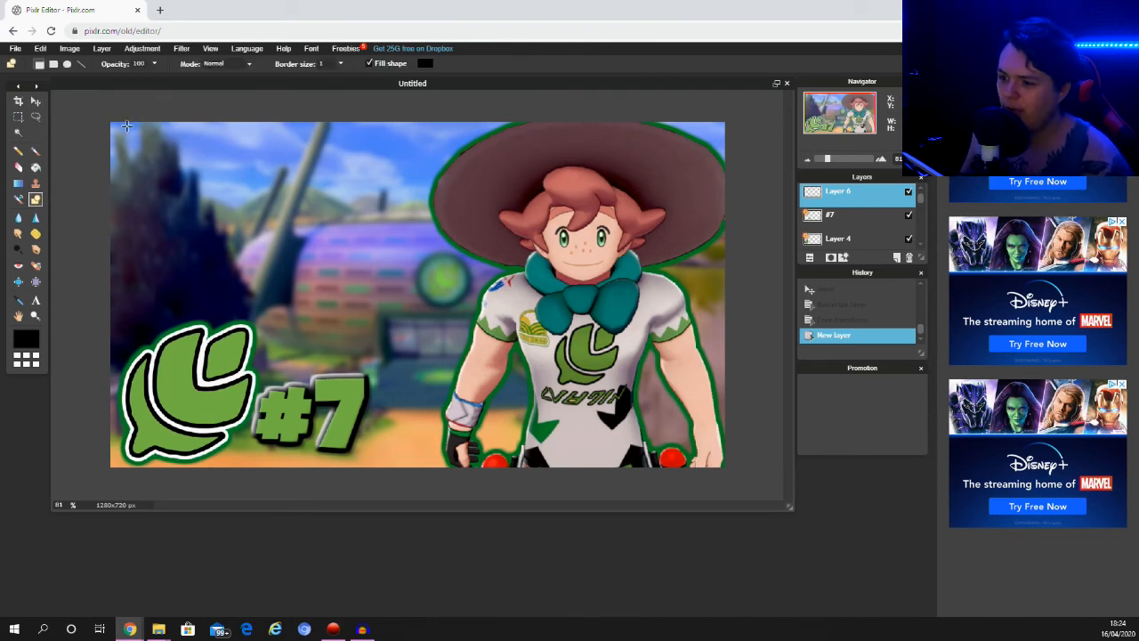
{"action": "left_click_drag", "start_coordinate": [101, 116], "coordinate": [115, 479]}
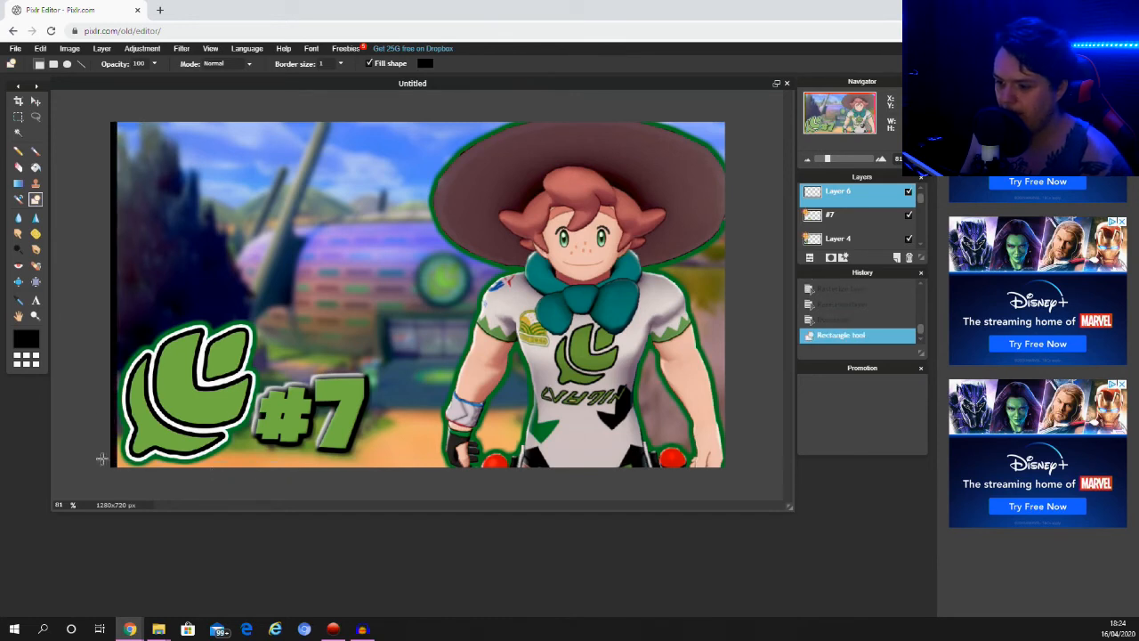
Undo the black edge strips and set the rectangle fill to the green sampled from the emblem on the character's shirt.
{"action": "left_click", "coordinate": [40, 48]}
{"action": "left_click", "coordinate": [126, 74]}
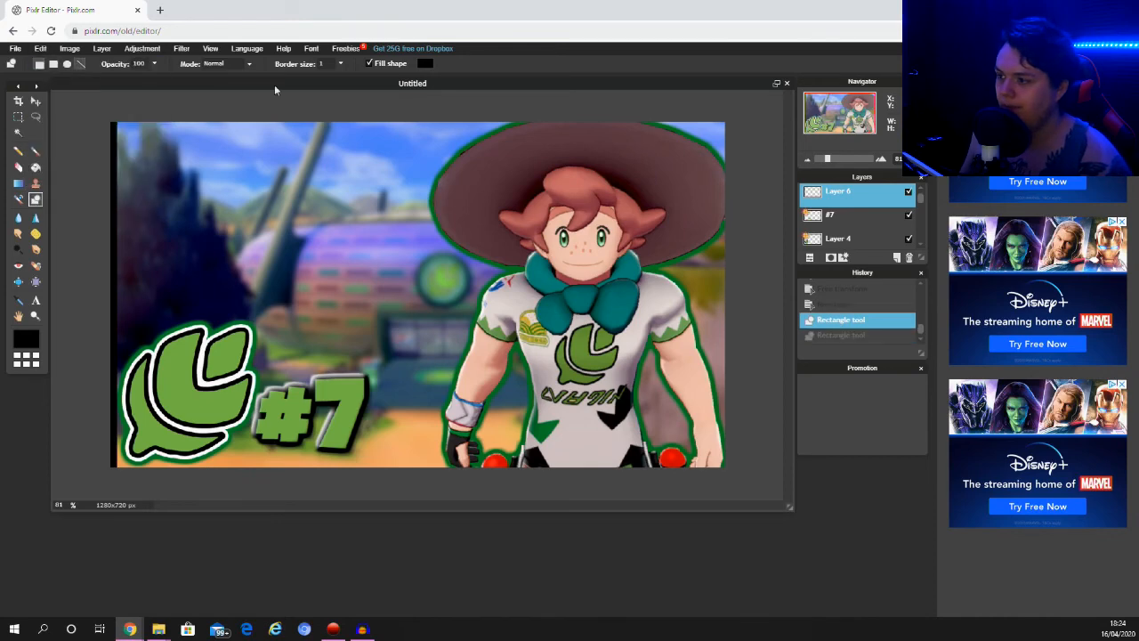
{"action": "left_click", "coordinate": [427, 63]}
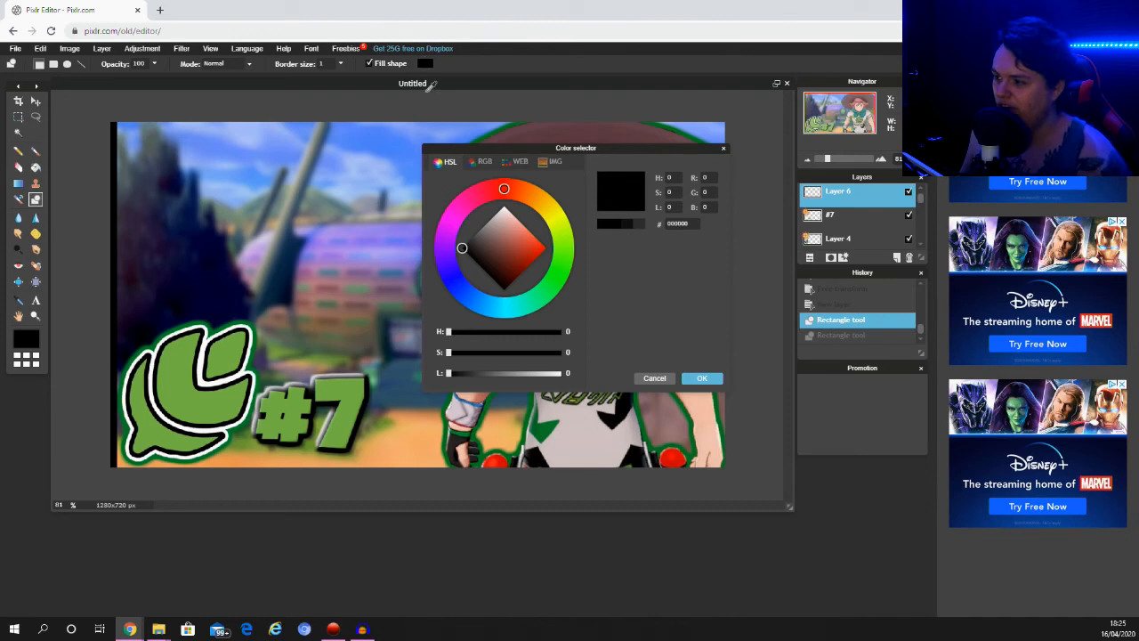
{"action": "left_click_drag", "start_coordinate": [624, 148], "coordinate": [358, 140]}
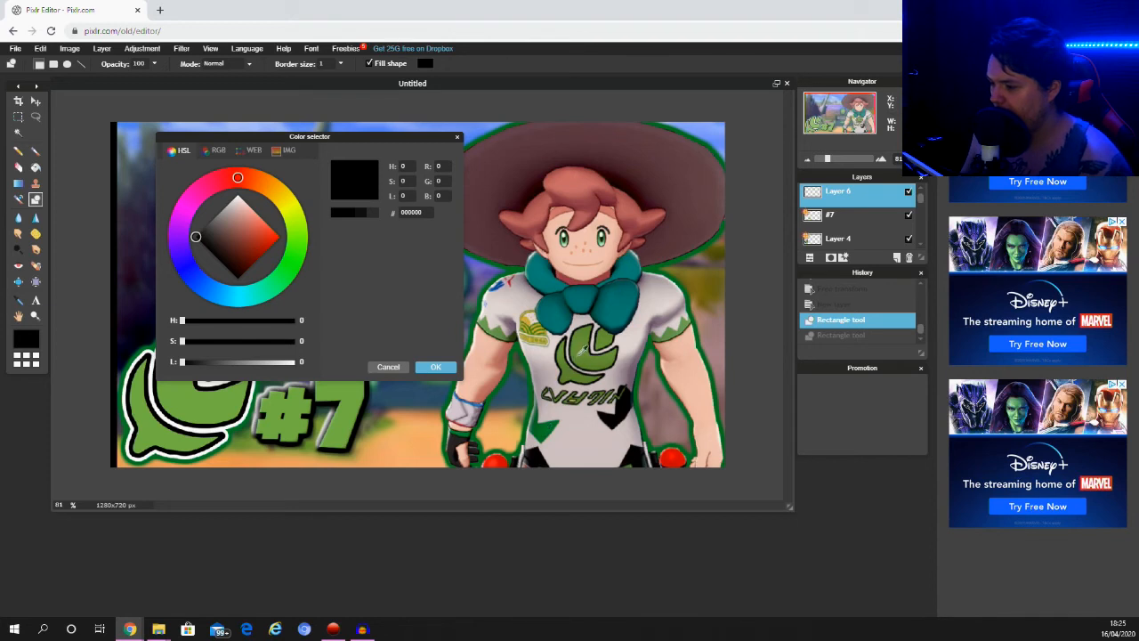
{"action": "left_click", "coordinate": [579, 349]}
{"action": "left_click", "coordinate": [433, 367]}
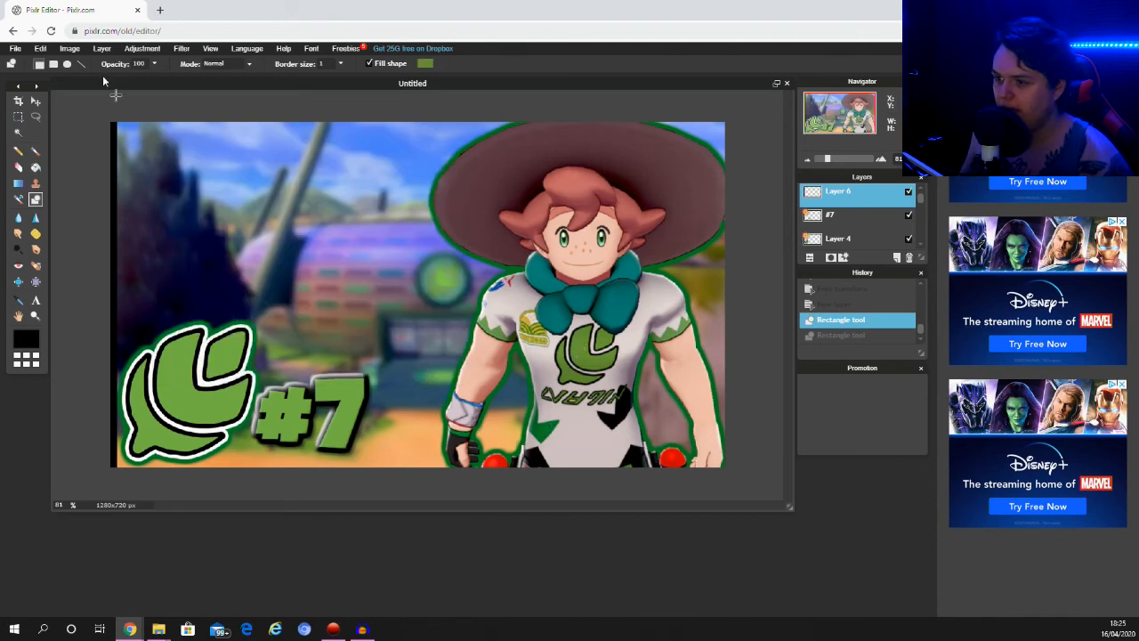
{"action": "left_click", "coordinate": [43, 51]}
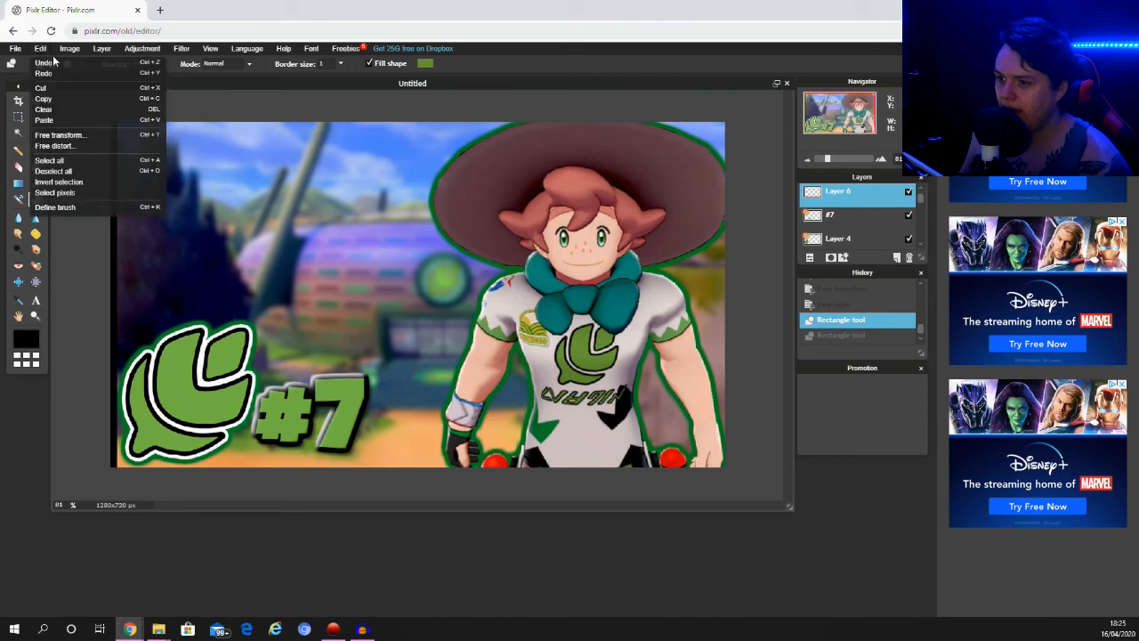
{"action": "left_click", "coordinate": [51, 58]}
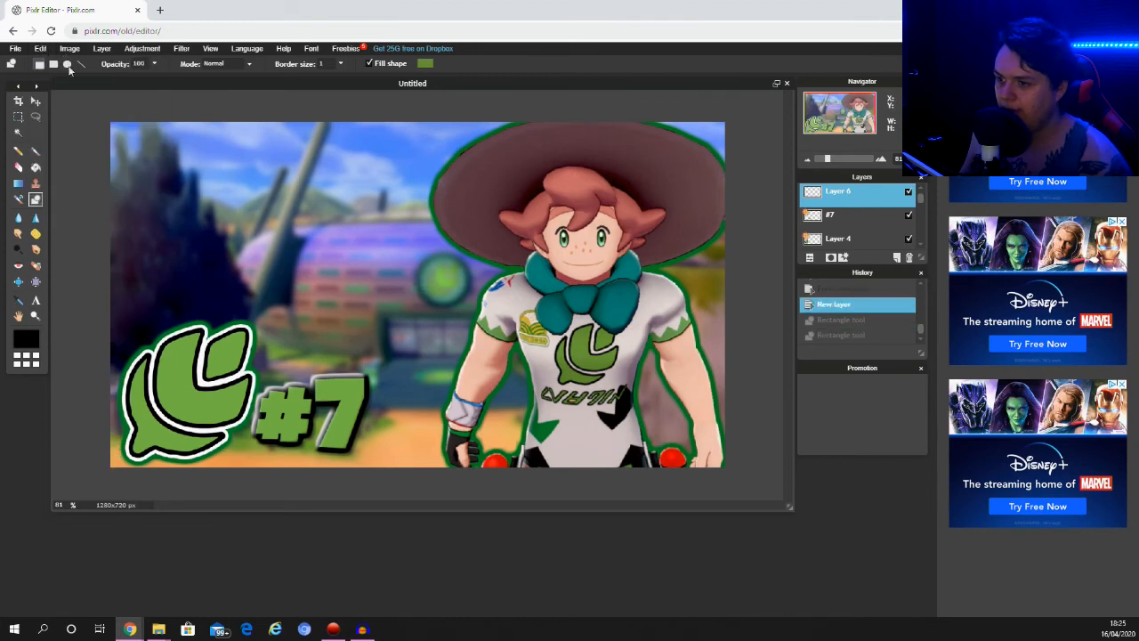
Draw thin green rectangles along all four image edges as a border, and soften them with a Gaussian blur of 50.
{"action": "left_click_drag", "start_coordinate": [105, 119], "coordinate": [115, 470]}
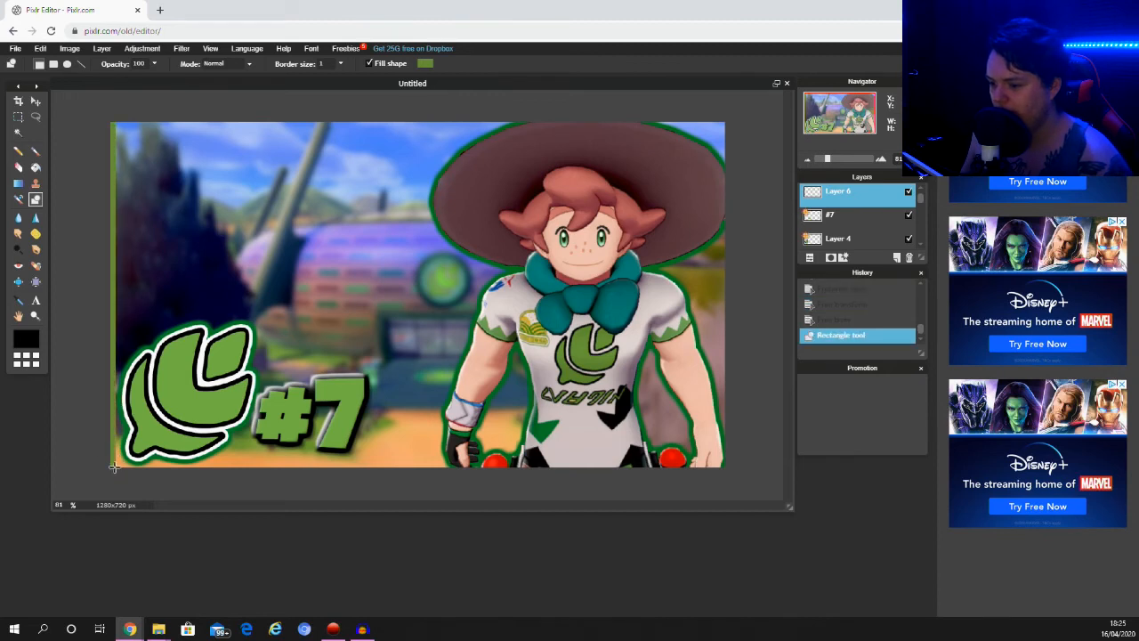
{"action": "left_click_drag", "start_coordinate": [680, 489], "coordinate": [105, 125]}
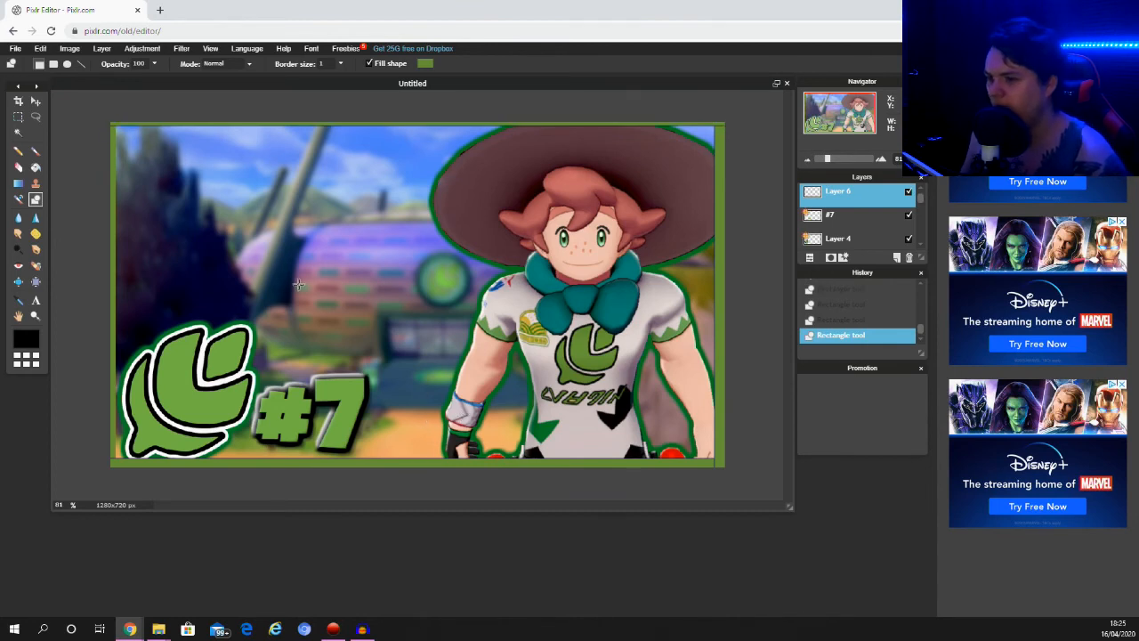
{"action": "left_click", "coordinate": [103, 50]}
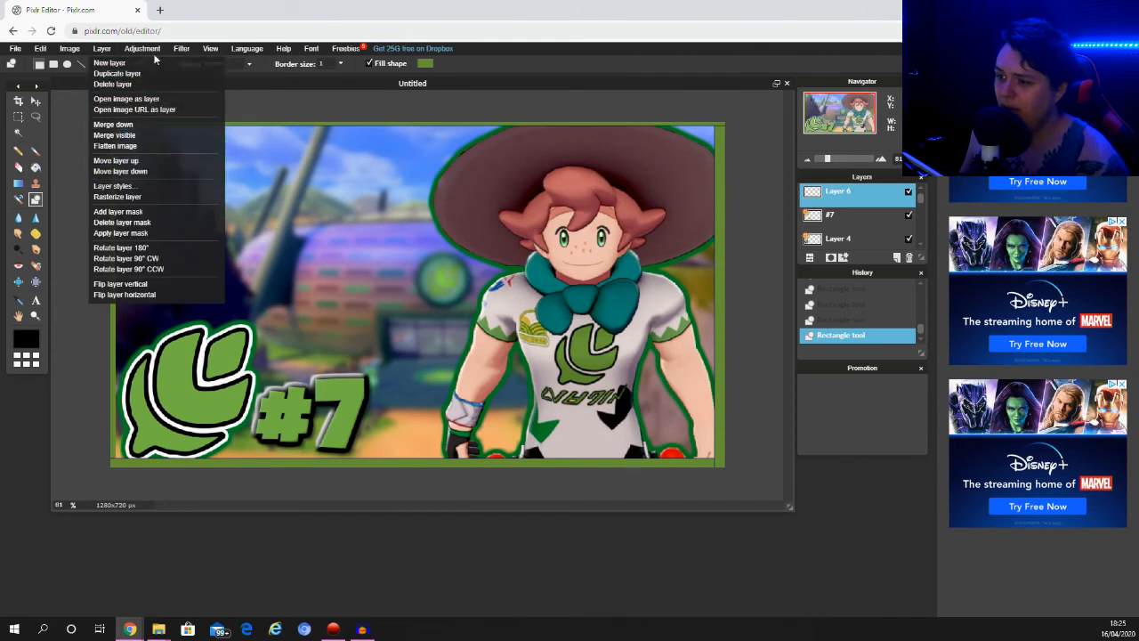
{"action": "mouse_move", "coordinate": [181, 49]}
{"action": "left_click", "coordinate": [192, 84]}
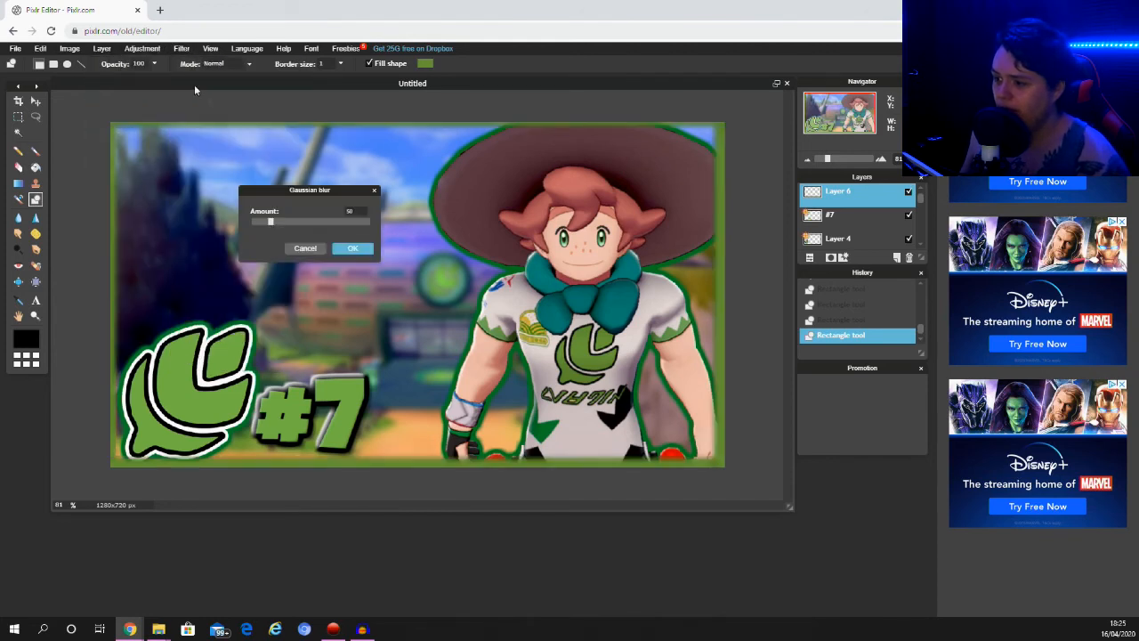
{"action": "left_click", "coordinate": [354, 248]}
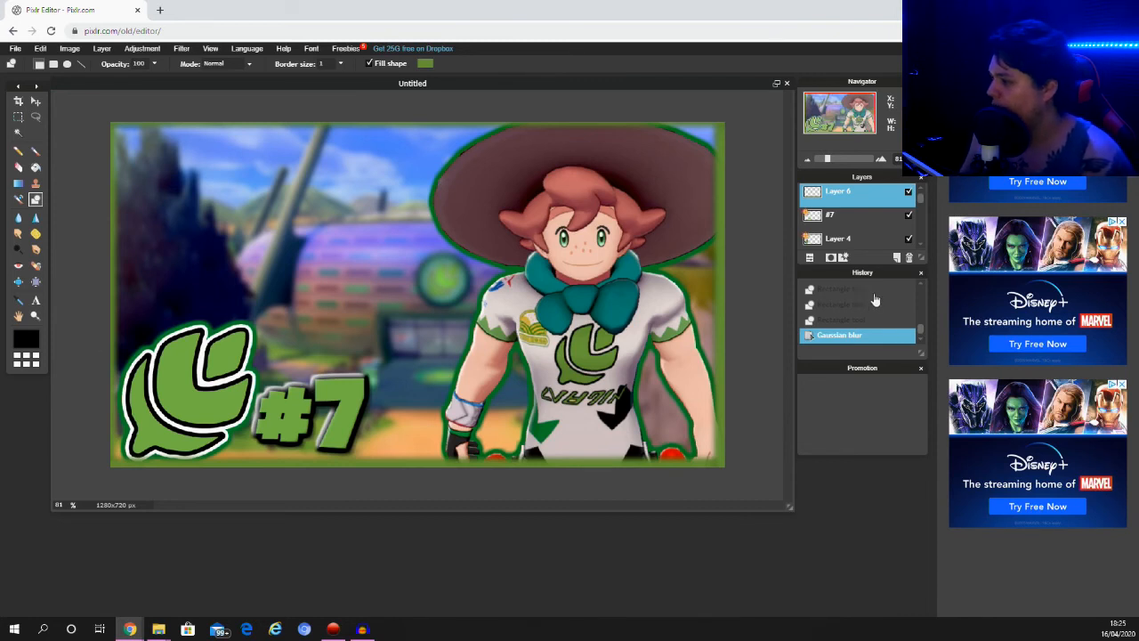
Move the character's layer to the top of the layer stack, above the green border layer.
{"action": "scroll", "coordinate": [841, 230], "scroll_direction": "down", "scroll_amount": 2}
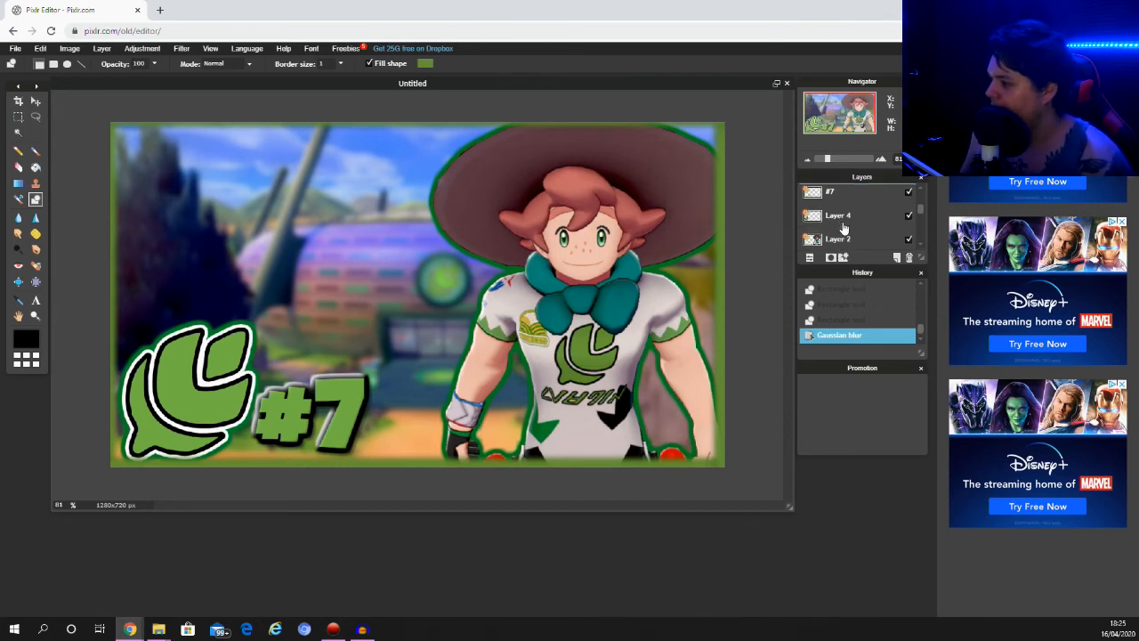
{"action": "left_click_drag", "start_coordinate": [843, 239], "coordinate": [840, 190]}
{"action": "scroll", "coordinate": [845, 213], "scroll_direction": "up", "scroll_amount": 1}
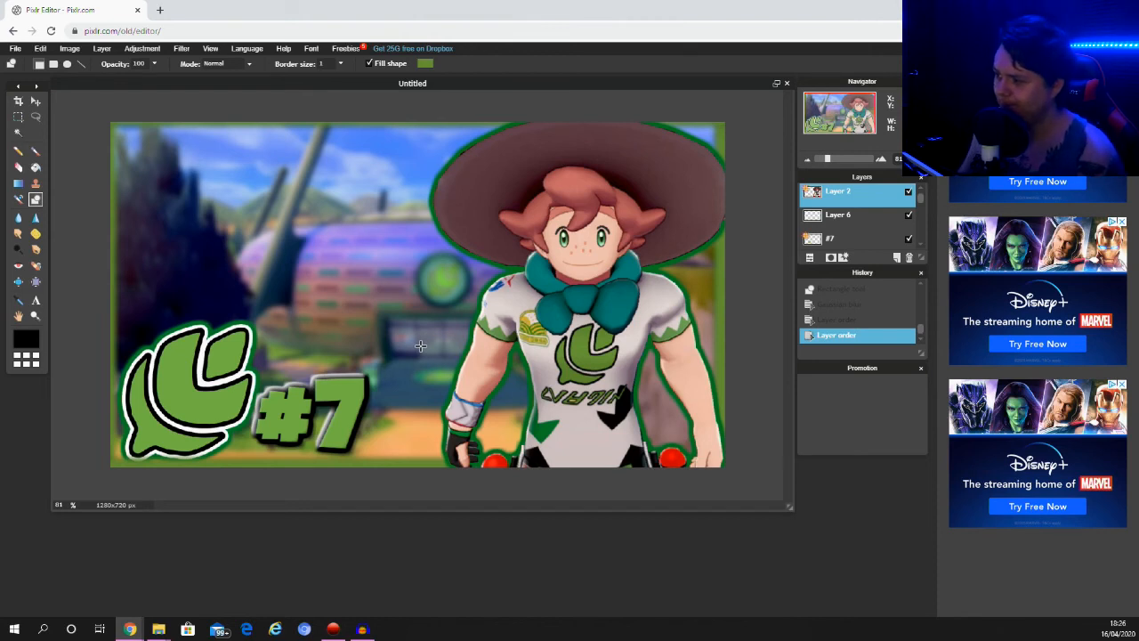
{"action": "left_click", "coordinate": [18, 54]}
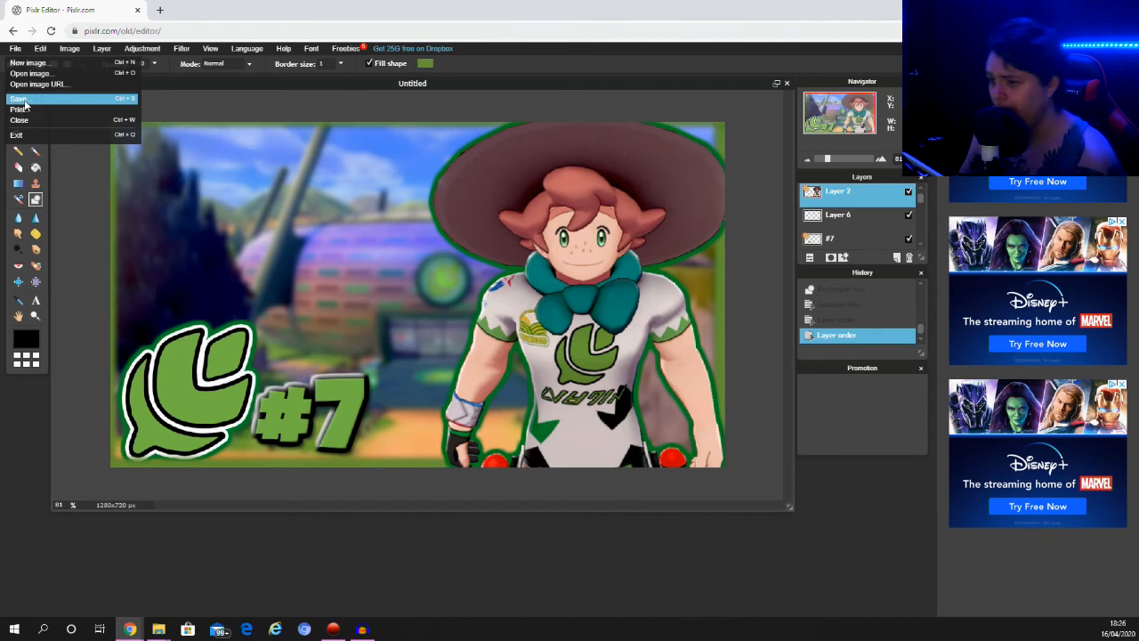
{"action": "left_click", "coordinate": [63, 183]}
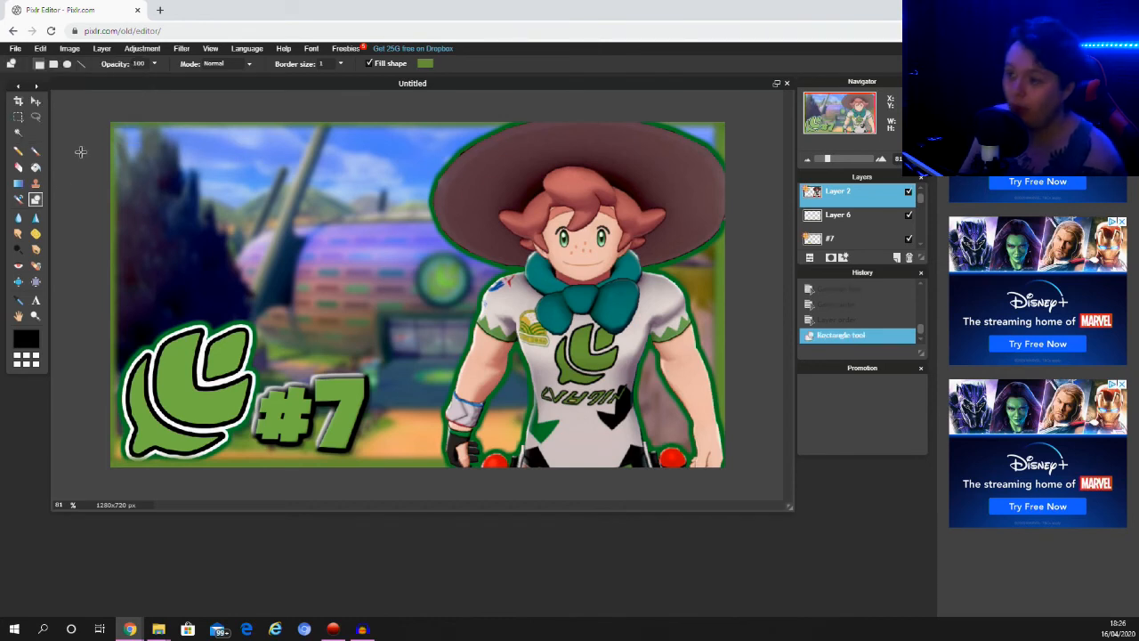
Try a Brightness & Contrast adjustment on the character with contrast 51 and raised brightness, and discard it.
{"action": "left_click", "coordinate": [181, 51]}
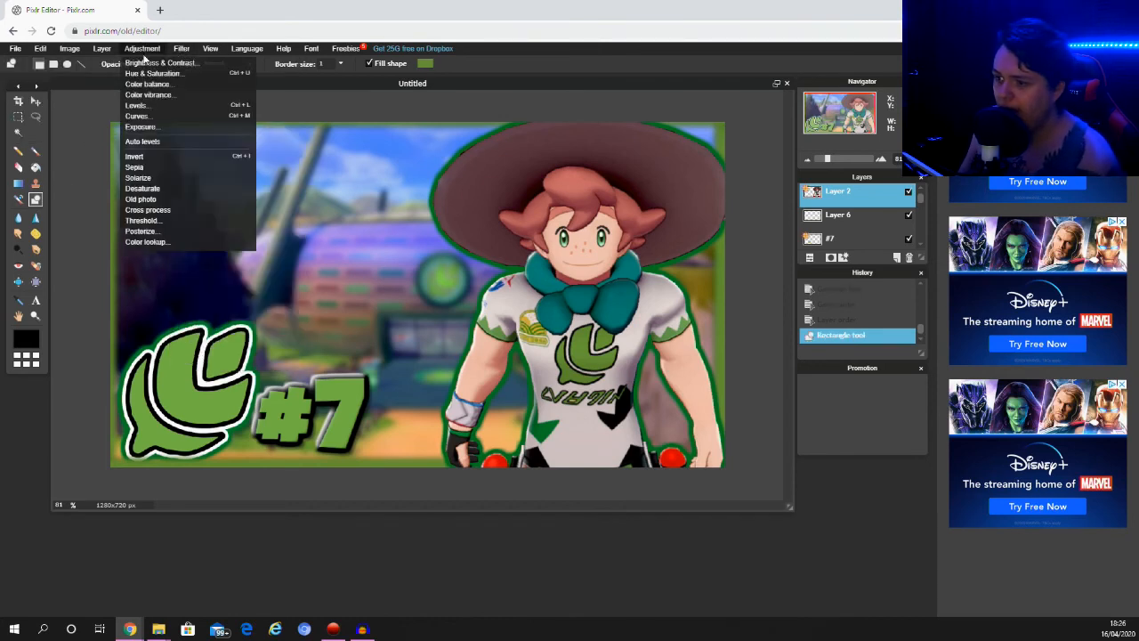
{"action": "mouse_move", "coordinate": [151, 53]}
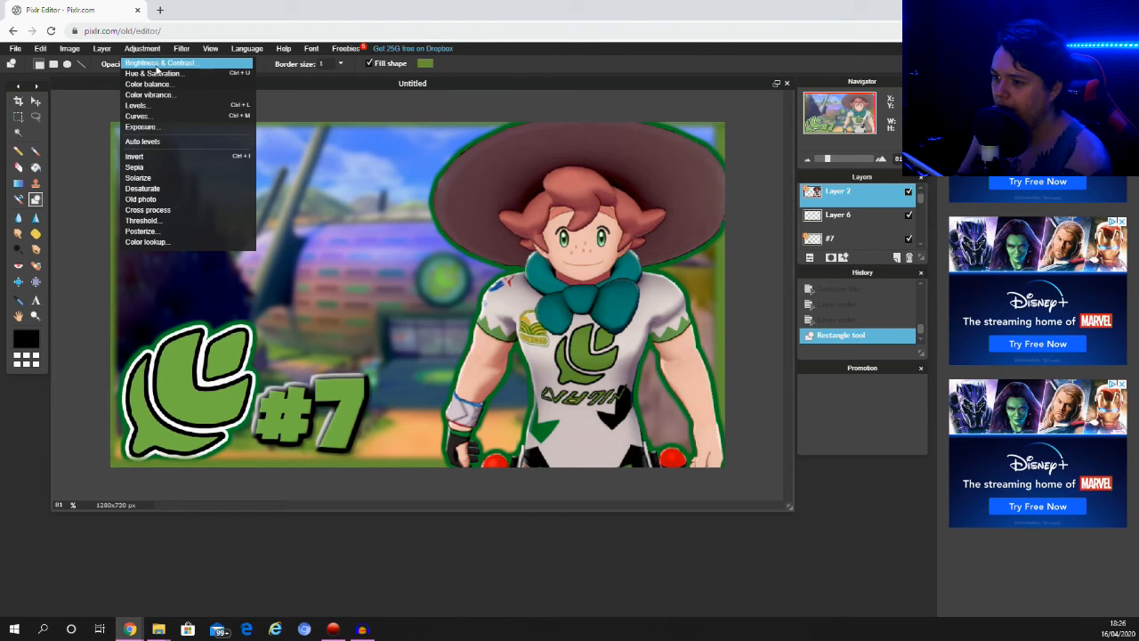
{"action": "left_click", "coordinate": [153, 63]}
{"action": "left_click_drag", "start_coordinate": [309, 253], "coordinate": [339, 250]}
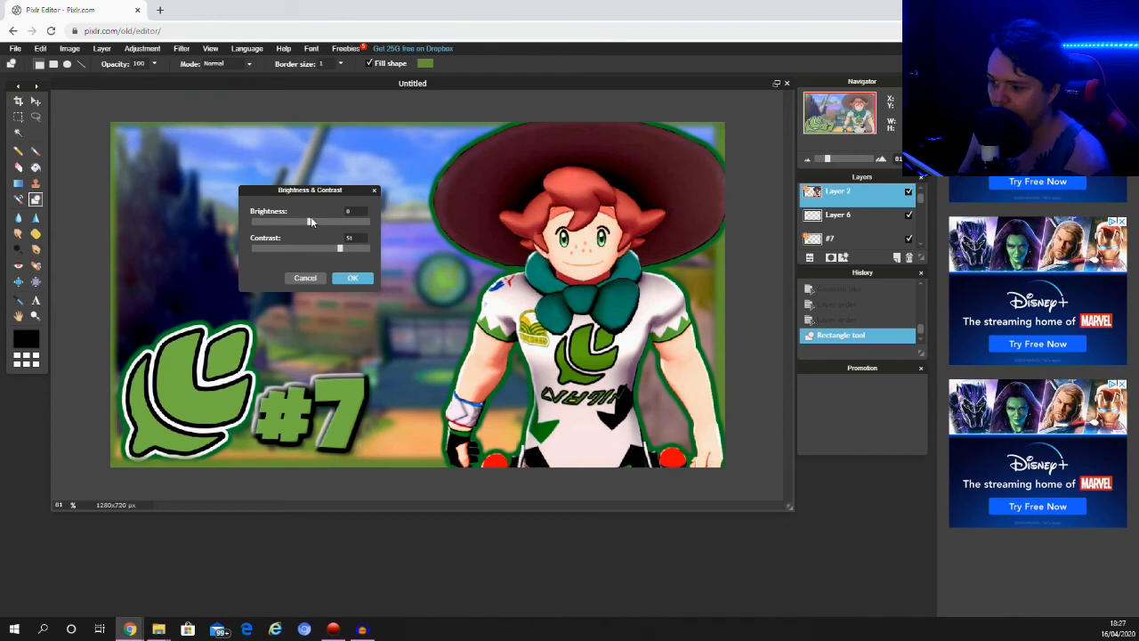
{"action": "mouse_move", "coordinate": [311, 221]}
{"action": "left_mouse_down"}
{"action": "mouse_move", "coordinate": [369, 224]}
{"action": "mouse_move", "coordinate": [271, 225]}
{"action": "mouse_move", "coordinate": [326, 224]}
{"action": "left_mouse_up"}
{"action": "left_click", "coordinate": [306, 278]}
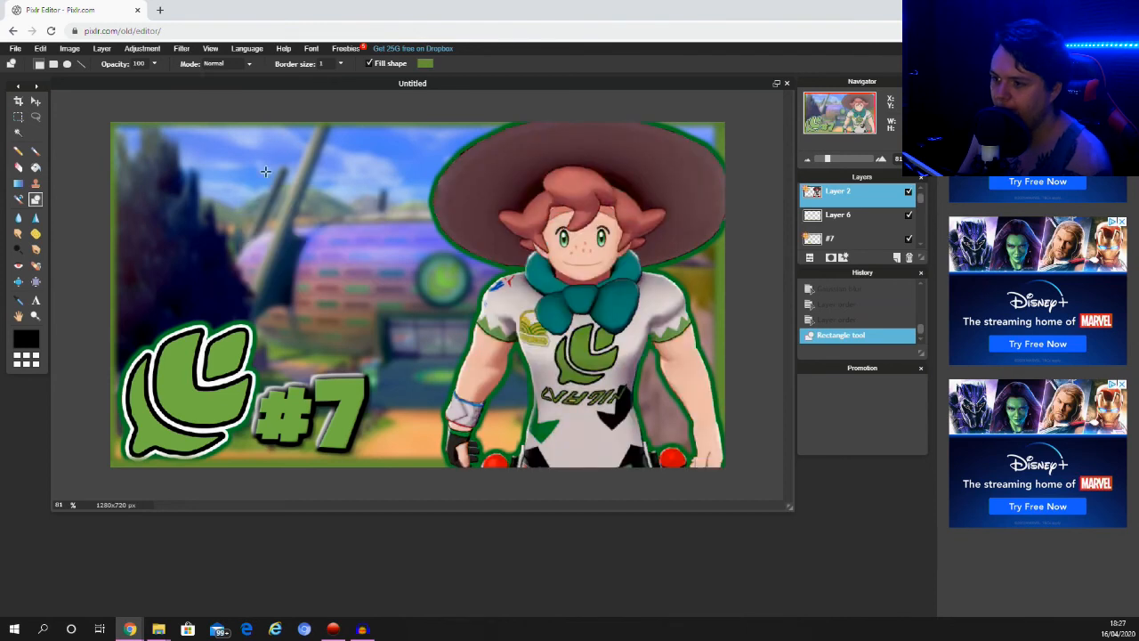
Try a colorized Hue & Saturation adjustment on the character with hue -63, saturation 90 and lightness -24, and discard it.
{"action": "left_click", "coordinate": [155, 48]}
{"action": "left_click", "coordinate": [153, 73]}
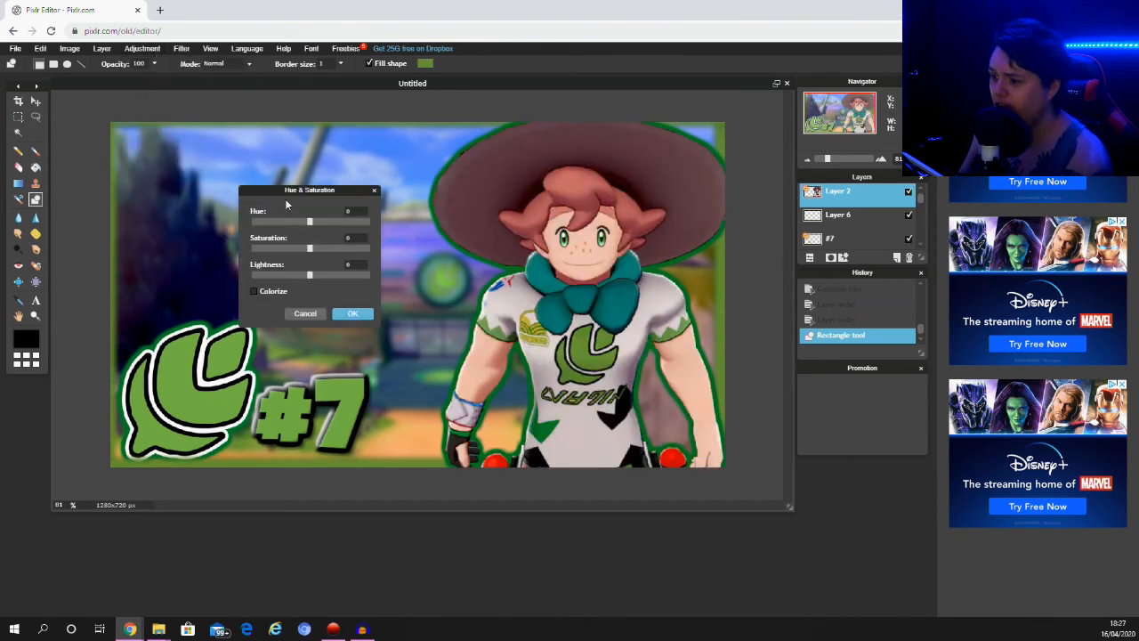
{"action": "left_click_drag", "start_coordinate": [312, 227], "coordinate": [263, 252]}
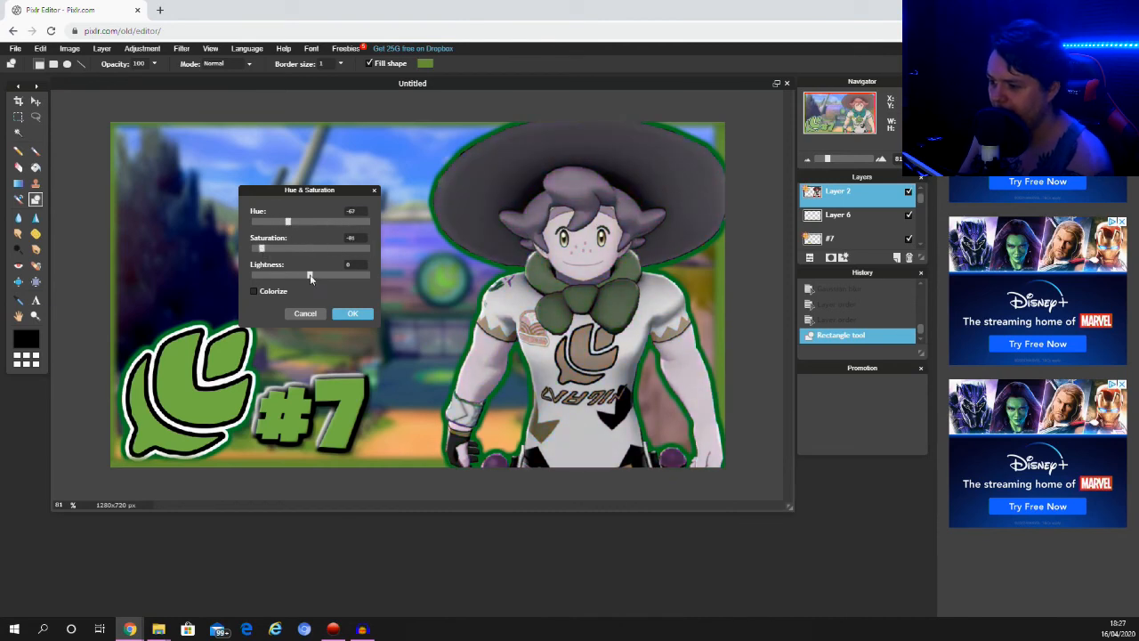
{"action": "left_click_drag", "start_coordinate": [319, 274], "coordinate": [363, 249]}
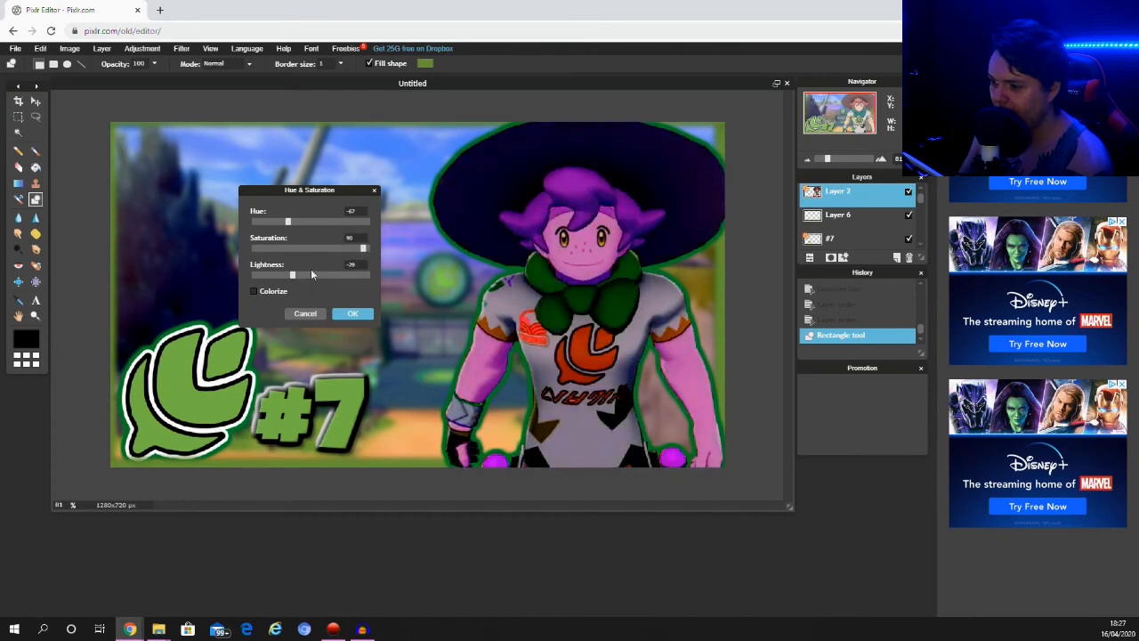
{"action": "left_click", "coordinate": [254, 291]}
{"action": "mouse_move", "coordinate": [292, 275]}
{"action": "left_mouse_down"}
{"action": "mouse_move", "coordinate": [321, 275]}
{"action": "mouse_move", "coordinate": [297, 276]}
{"action": "left_mouse_up"}
{"action": "mouse_move", "coordinate": [290, 223]}
{"action": "left_mouse_down"}
{"action": "mouse_move", "coordinate": [354, 223]}
{"action": "mouse_move", "coordinate": [296, 222]}
{"action": "mouse_move", "coordinate": [266, 237]}
{"action": "mouse_move", "coordinate": [289, 236]}
{"action": "left_mouse_up"}
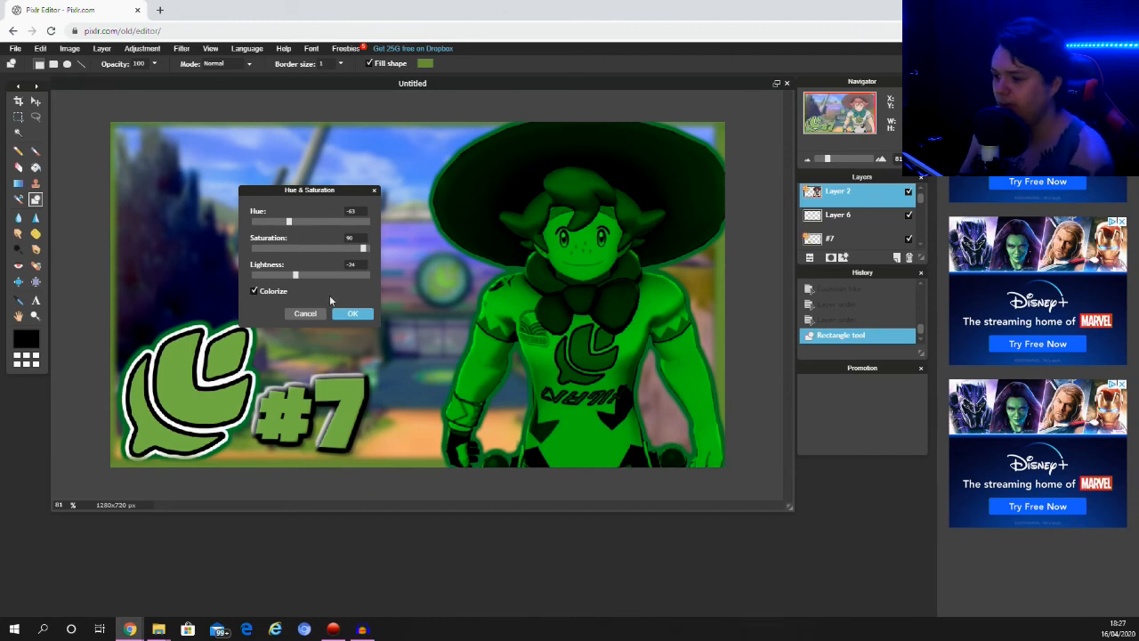
{"action": "left_click", "coordinate": [311, 315]}
{"action": "left_click", "coordinate": [149, 50]}
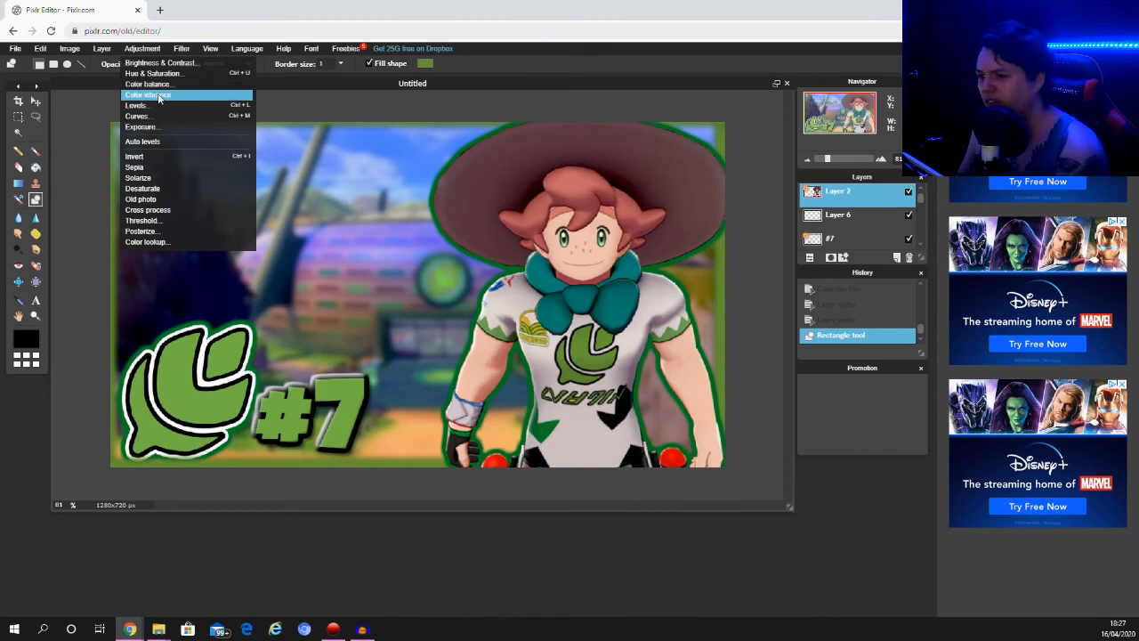
{"action": "left_click", "coordinate": [82, 122]}
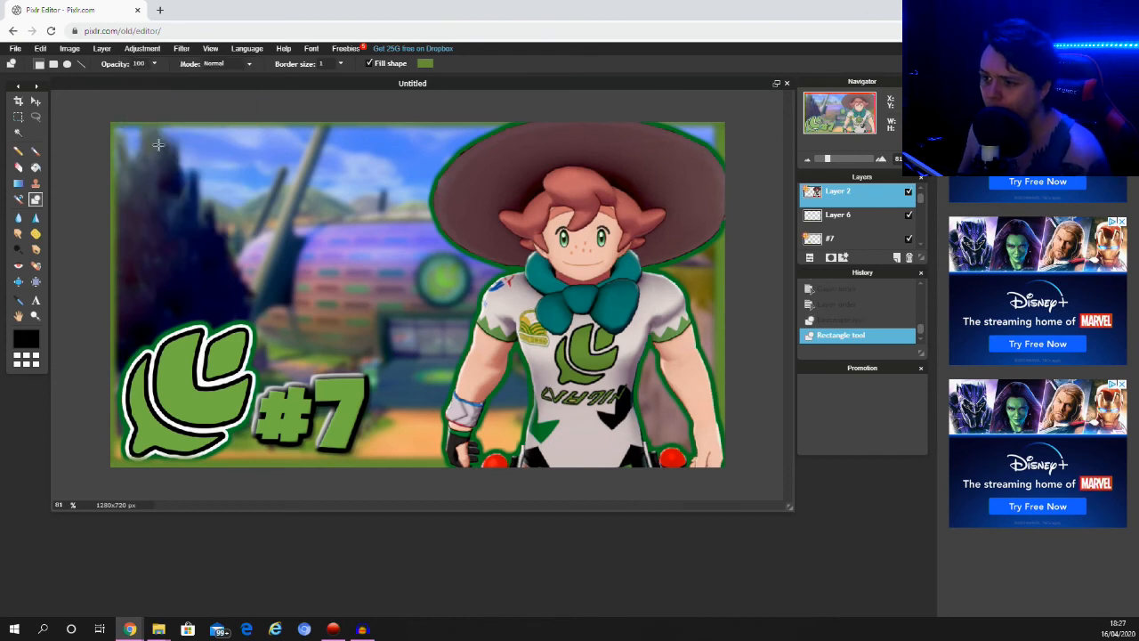
{"action": "left_click", "coordinate": [138, 48]}
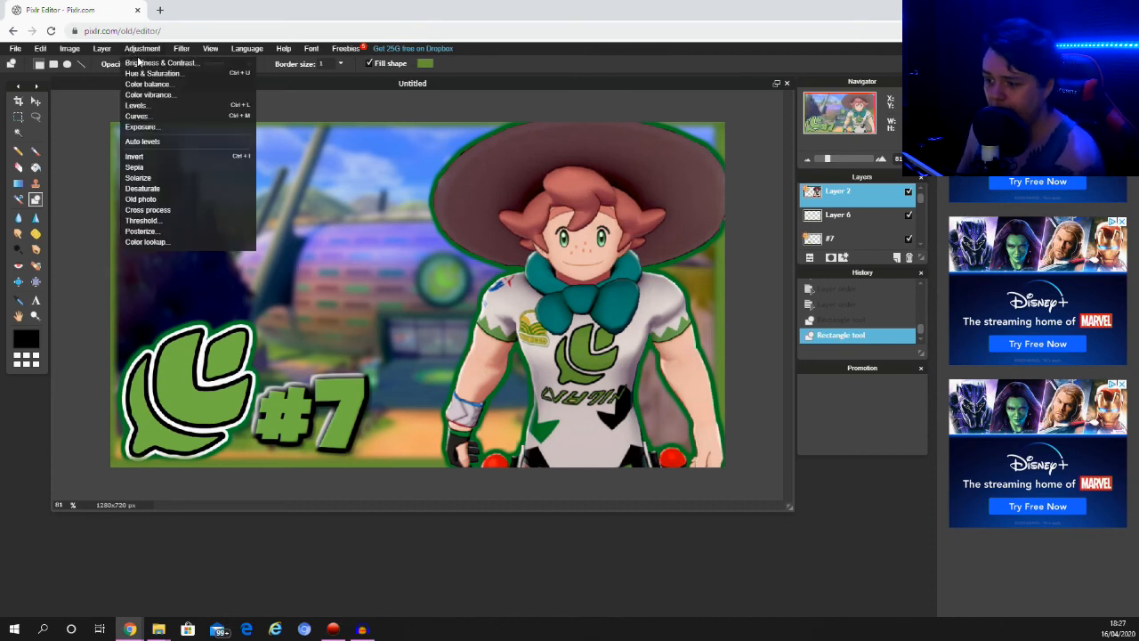
{"action": "mouse_move", "coordinate": [113, 58]}
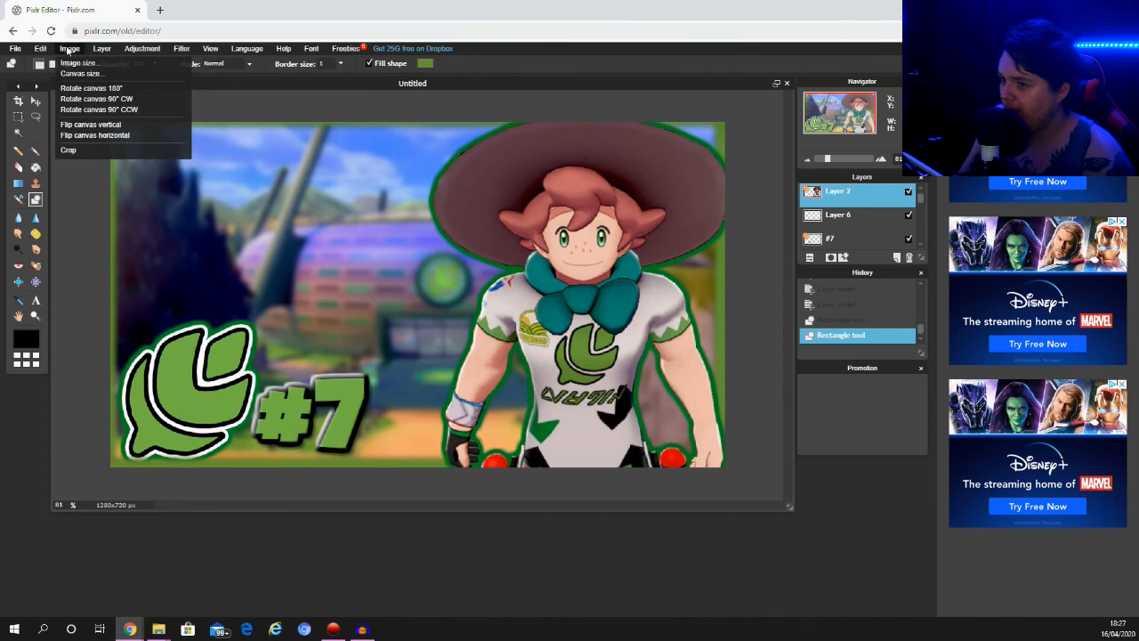
{"action": "mouse_move", "coordinate": [41, 50]}
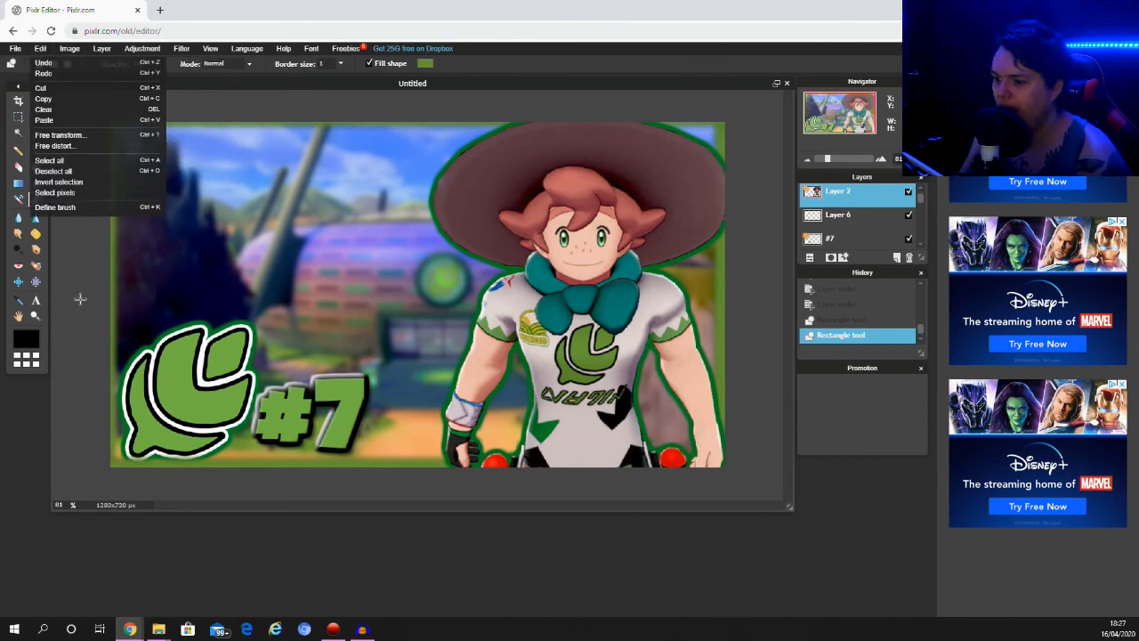
{"action": "left_click", "coordinate": [79, 298]}
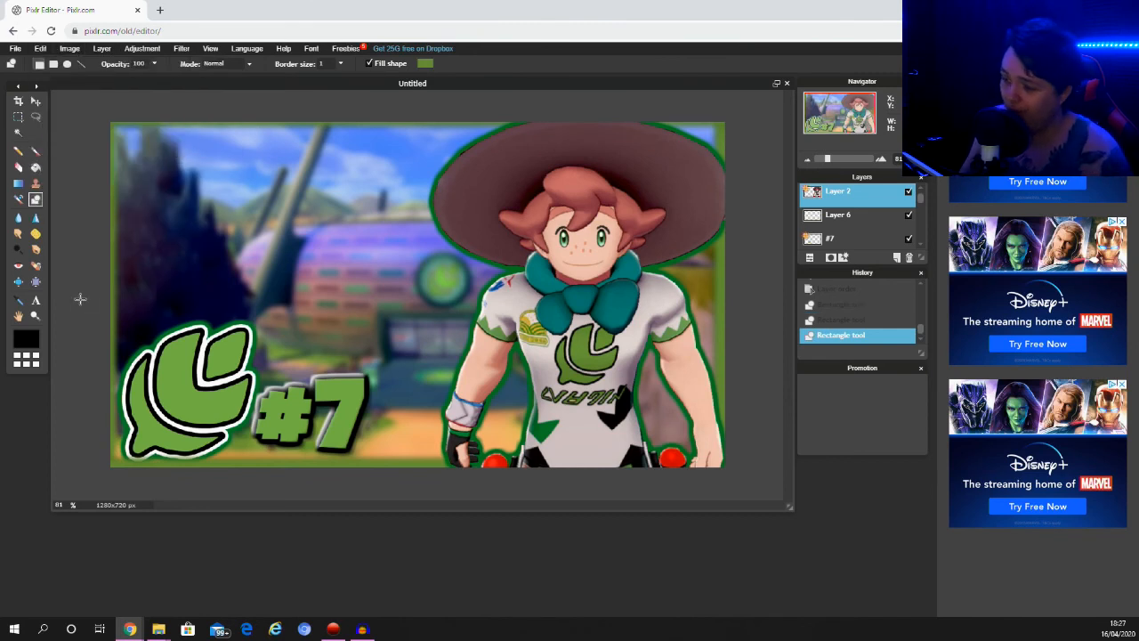
Set up saving the image to the computer as a JPEG named "Pokemon Shield 7" with quality 100.
{"action": "left_click", "coordinate": [15, 48]}
{"action": "left_click", "coordinate": [21, 99]}
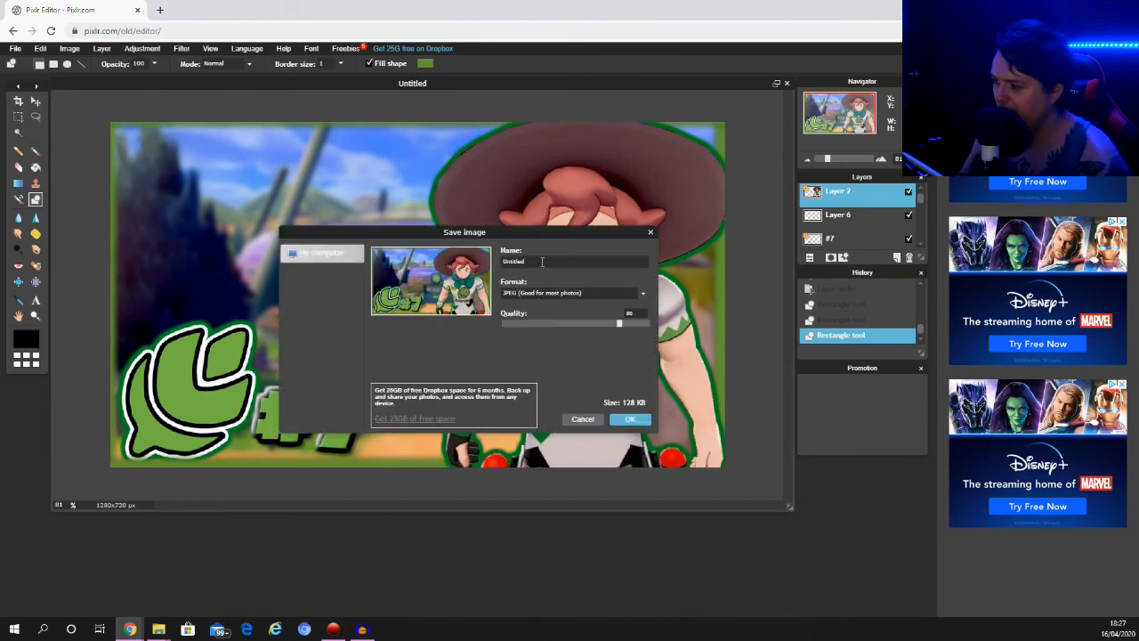
{"action": "type", "text": "Pokemon"}
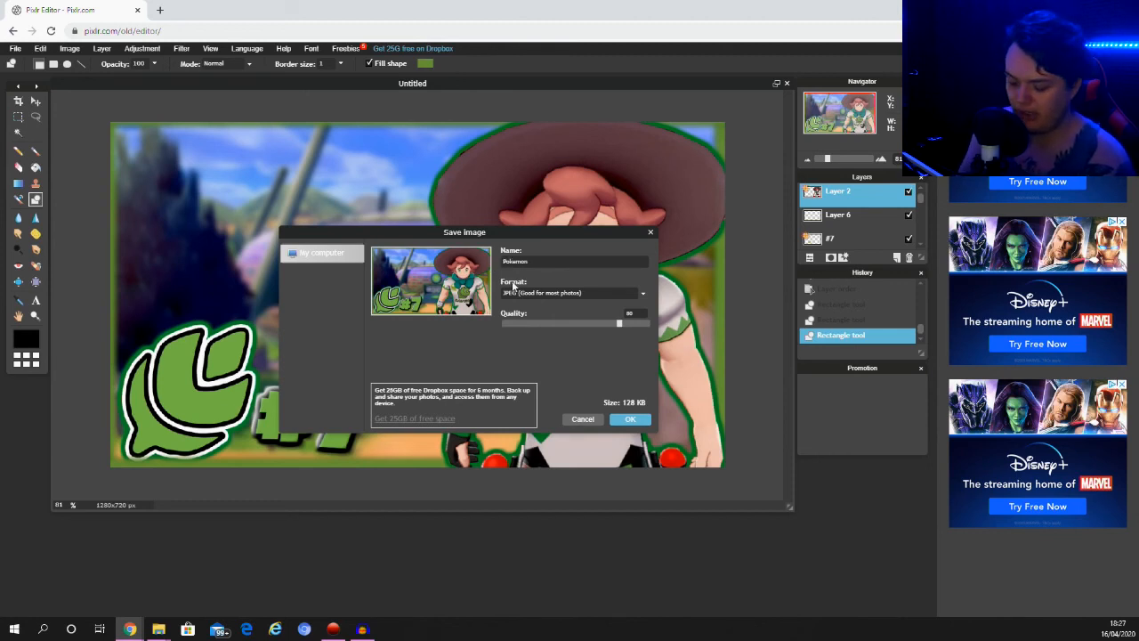
{"action": "type", "text": " Shield"}
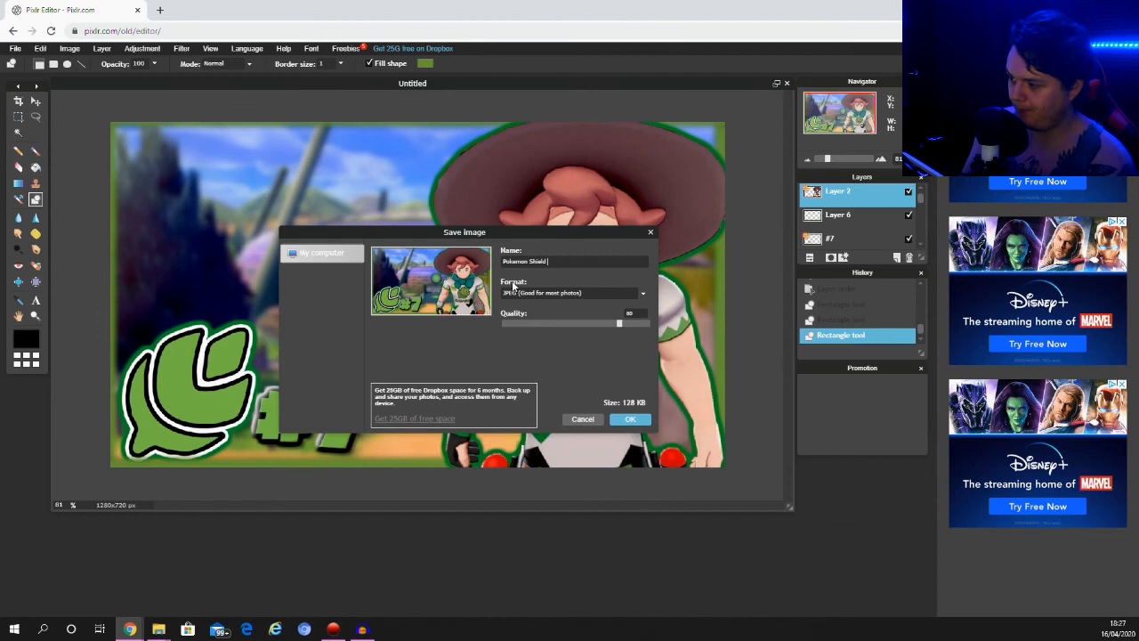
{"action": "type", "text": " 7"}
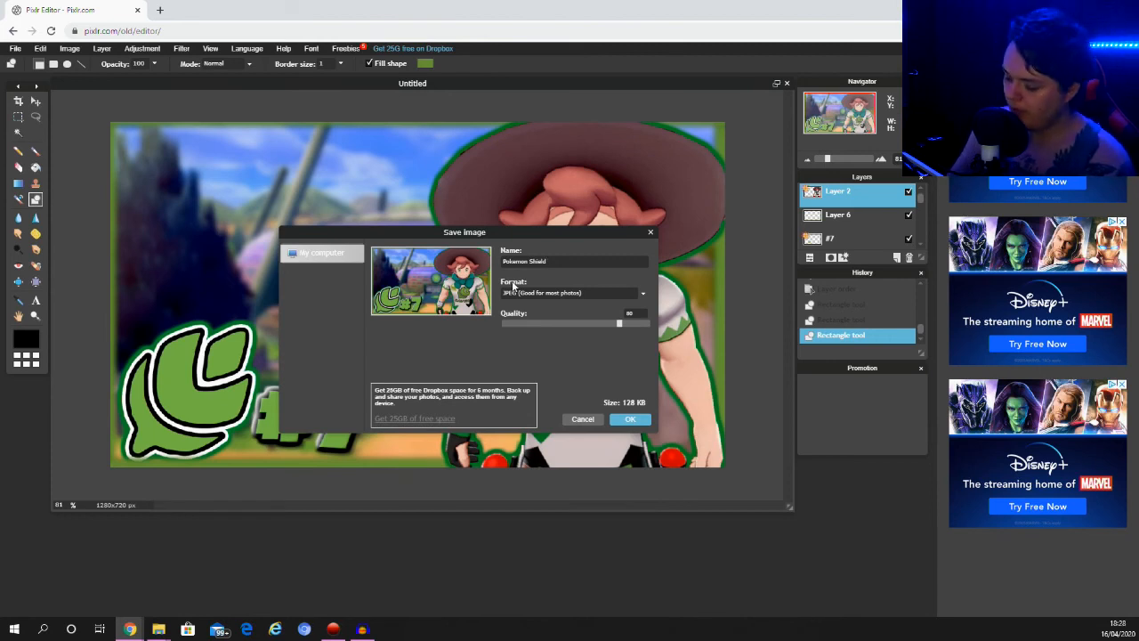
{"action": "type", "text": "7"}
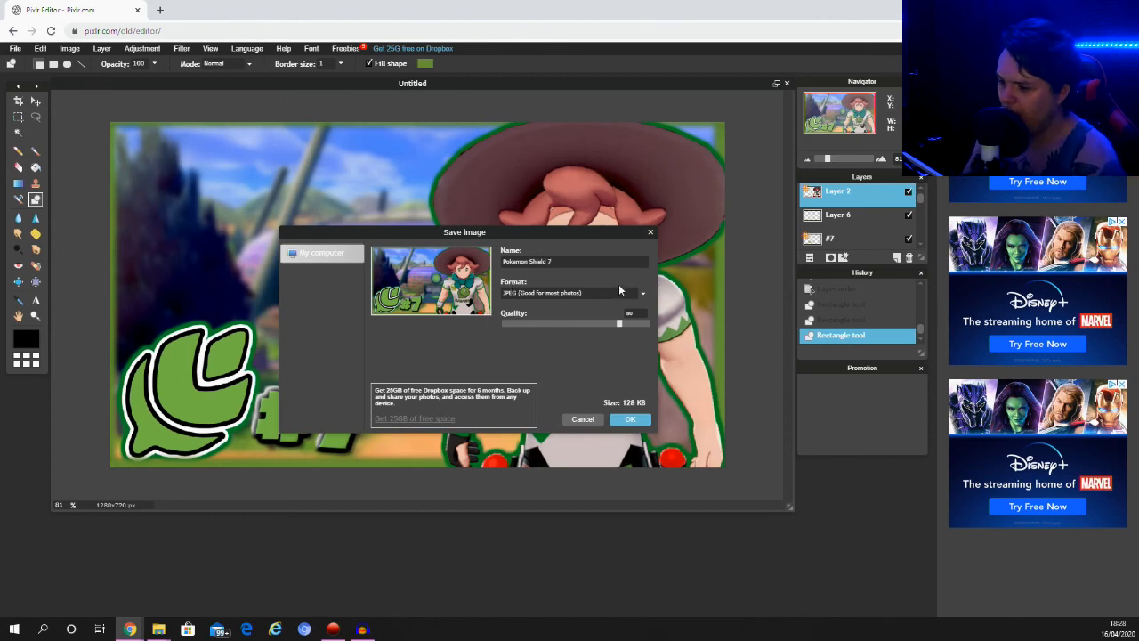
{"action": "left_click_drag", "start_coordinate": [499, 236], "coordinate": [413, 213]}
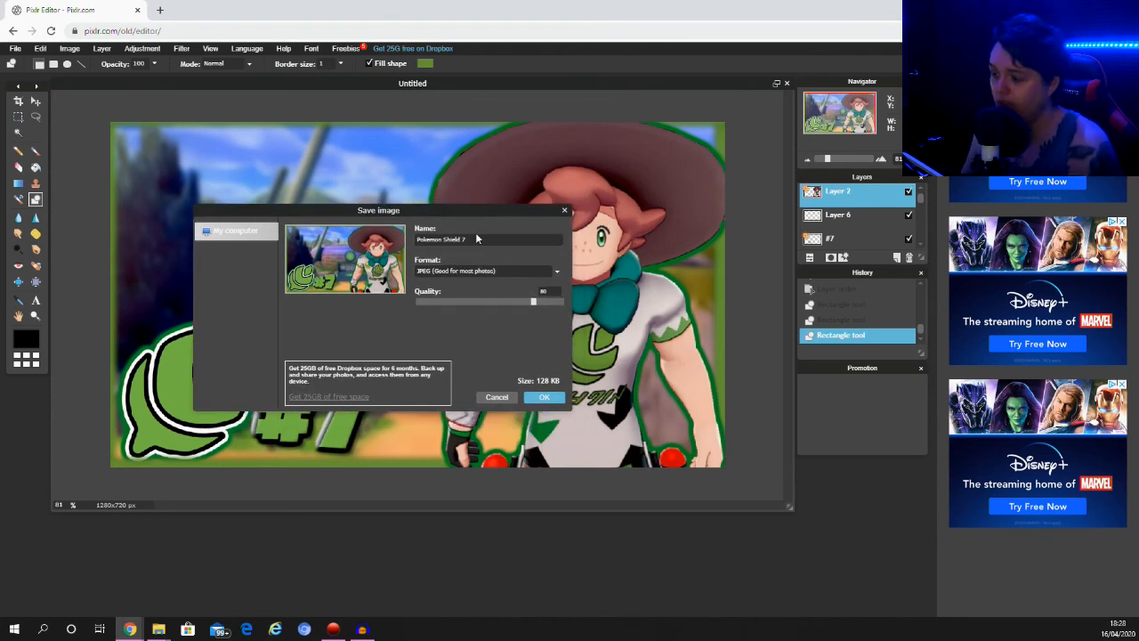
{"action": "left_click_drag", "start_coordinate": [533, 303], "coordinate": [576, 307]}
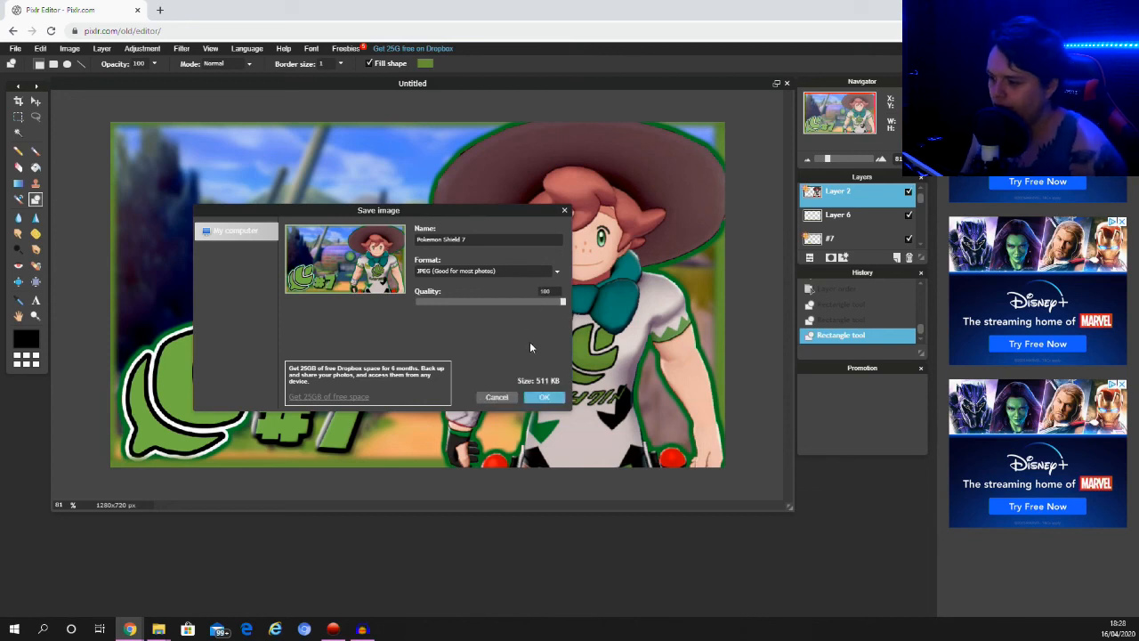
Export the JPEG into the Pokemon Thumbnails folder inside Pictures.
{"action": "left_click", "coordinate": [537, 397]}
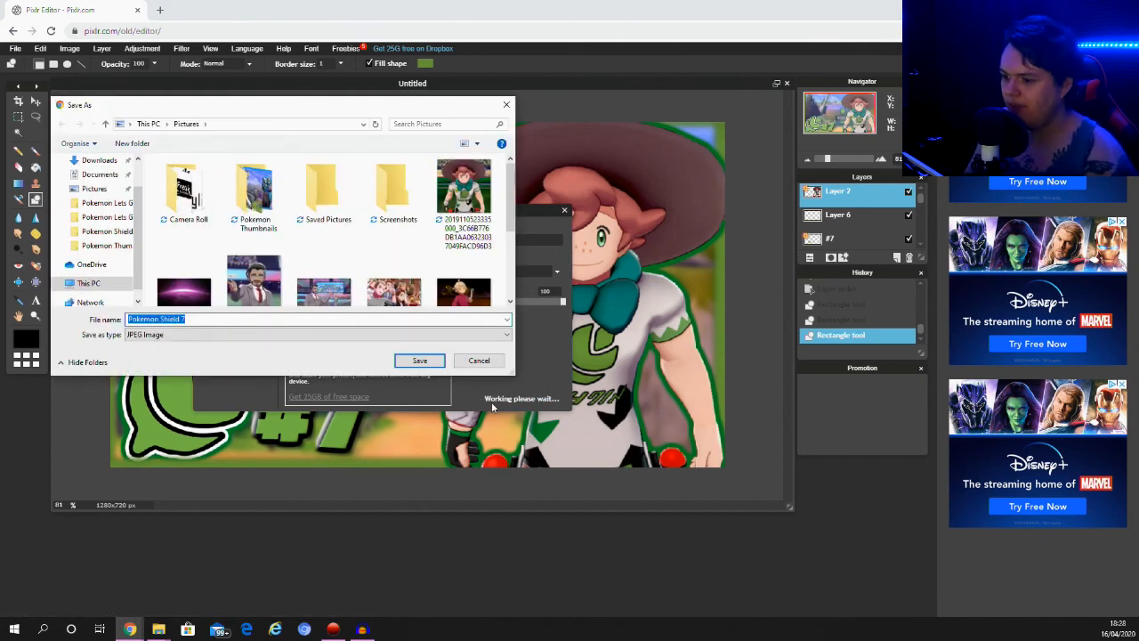
{"action": "double_click", "coordinate": [259, 192]}
{"action": "left_click", "coordinate": [407, 360]}
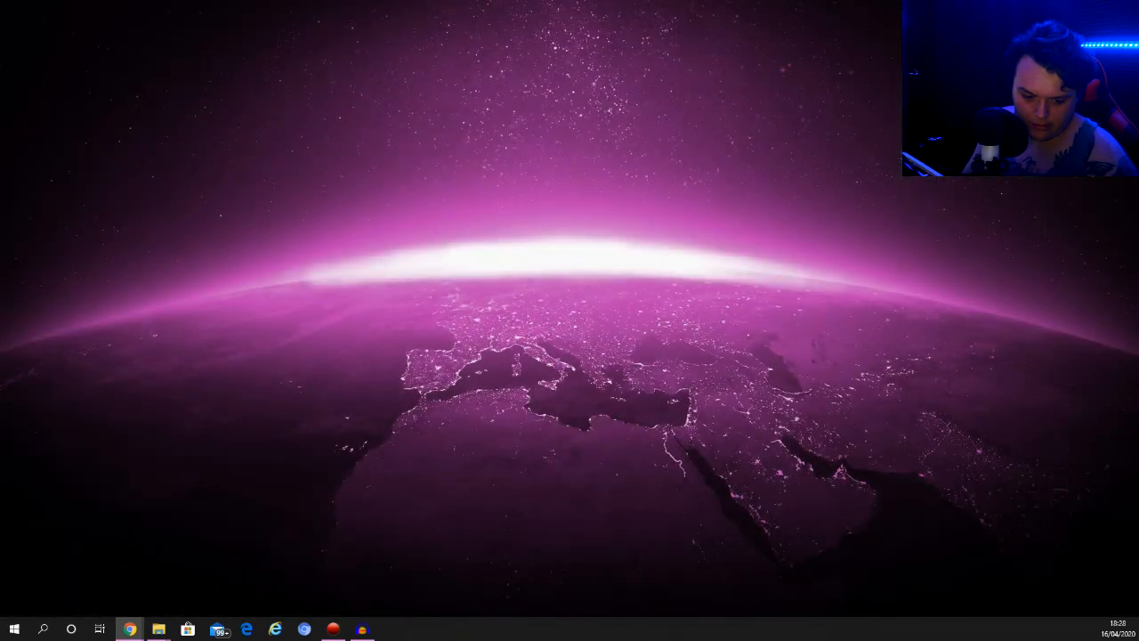
Switch to Photos to view the exported Pokemon Shield 7.jpg, and move its window over the editor.
{"action": "key", "text": "alt+Tab"}
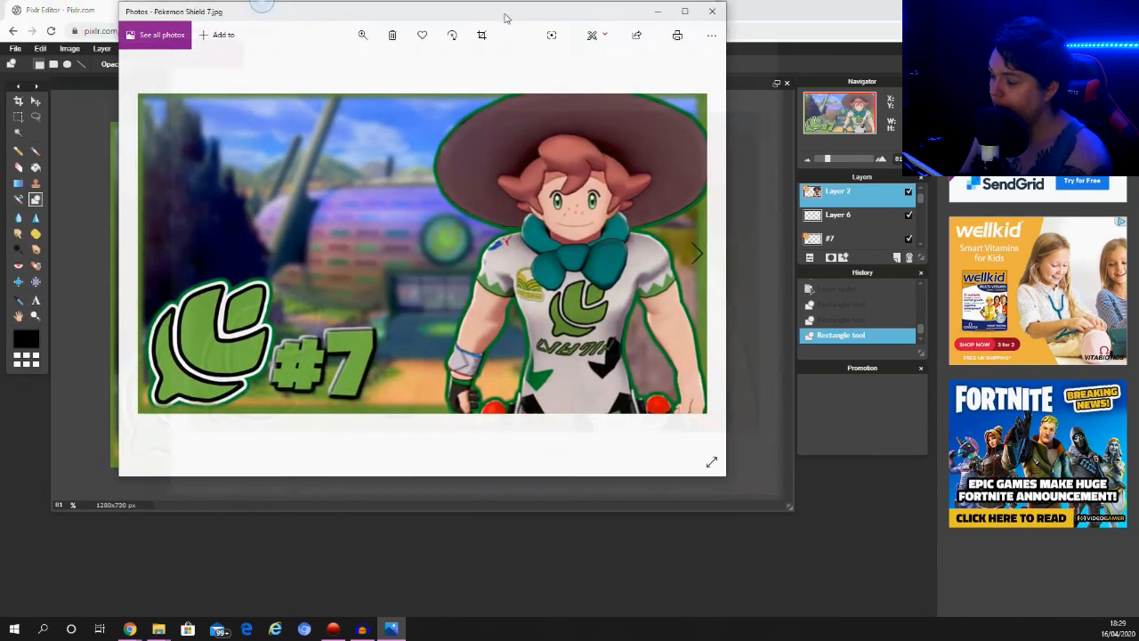
{"action": "left_click_drag", "start_coordinate": [501, 18], "coordinate": [626, 80]}
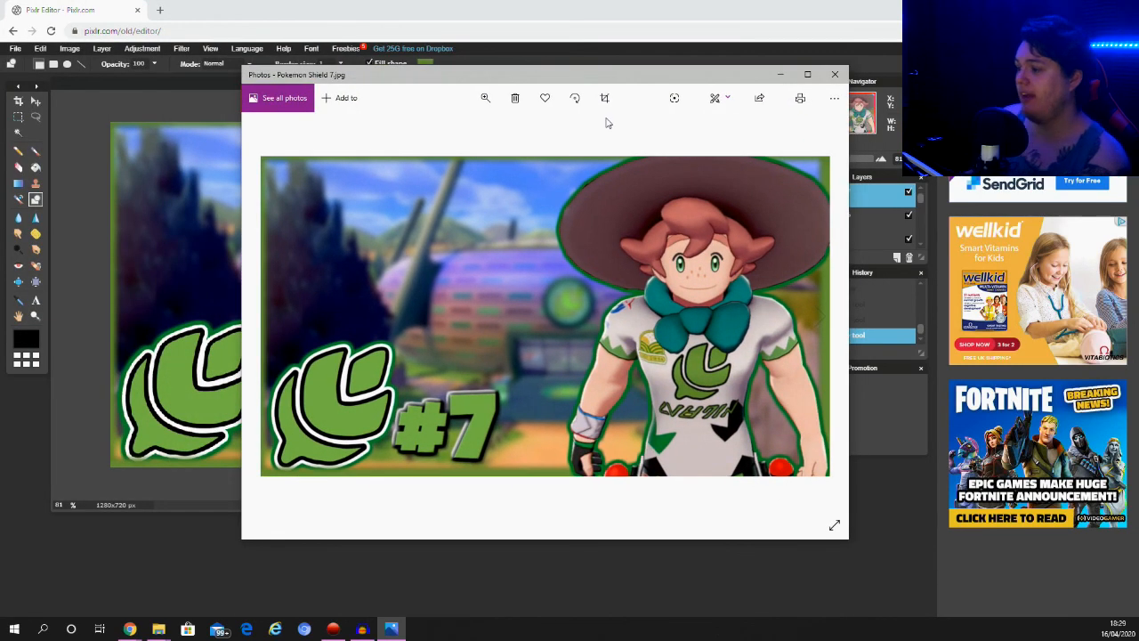